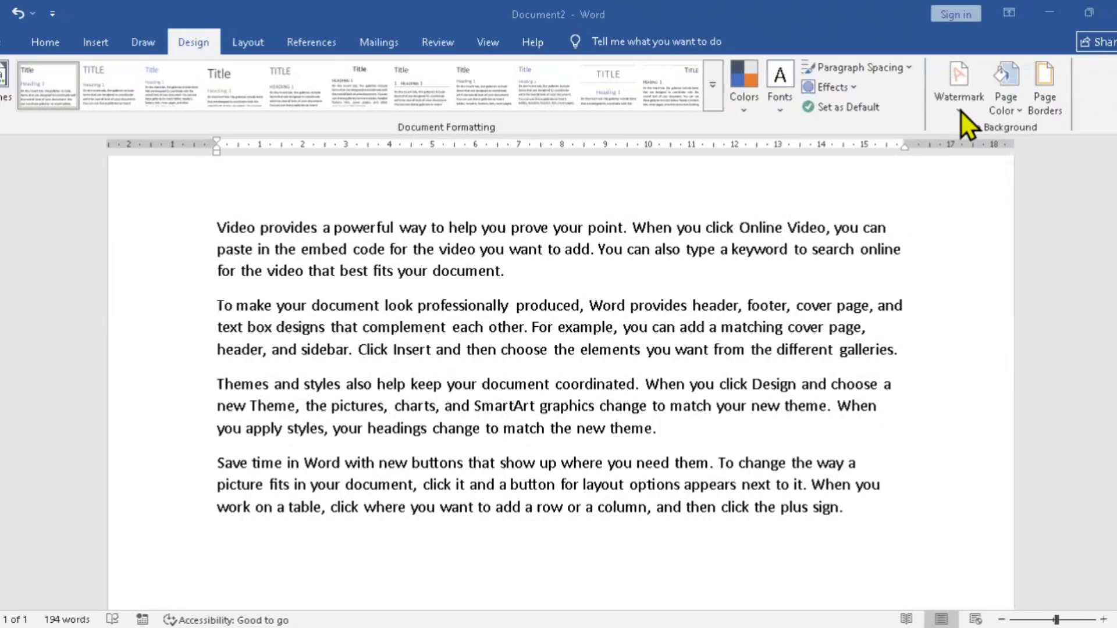
# Step: Open the custom watermark settings and choose a text watermark
pyautogui.click(962, 111)
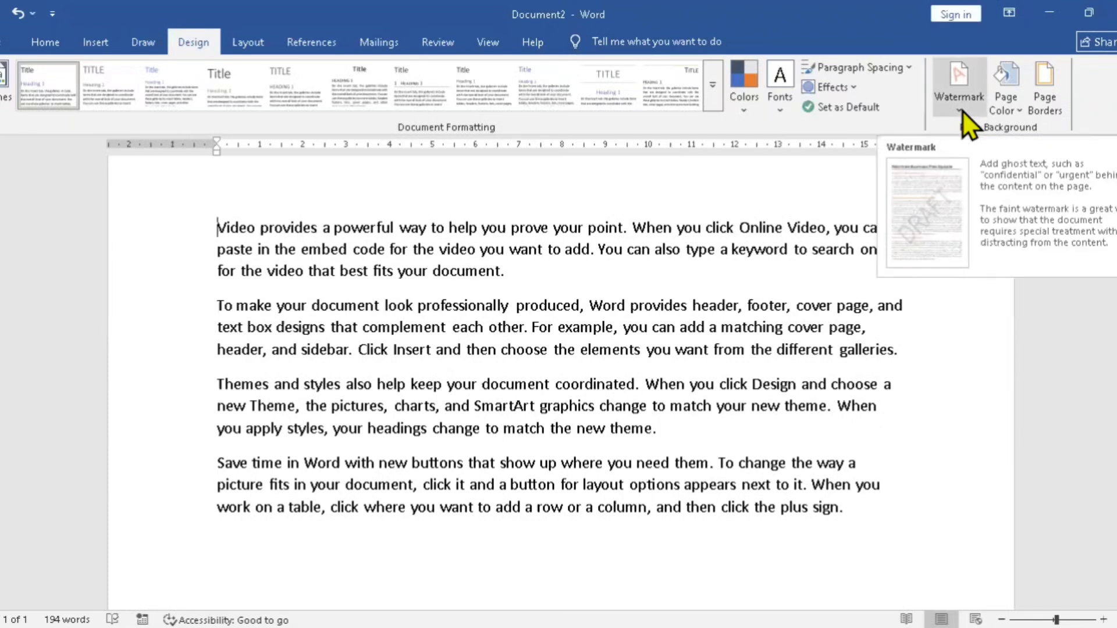
pyautogui.click(962, 111)
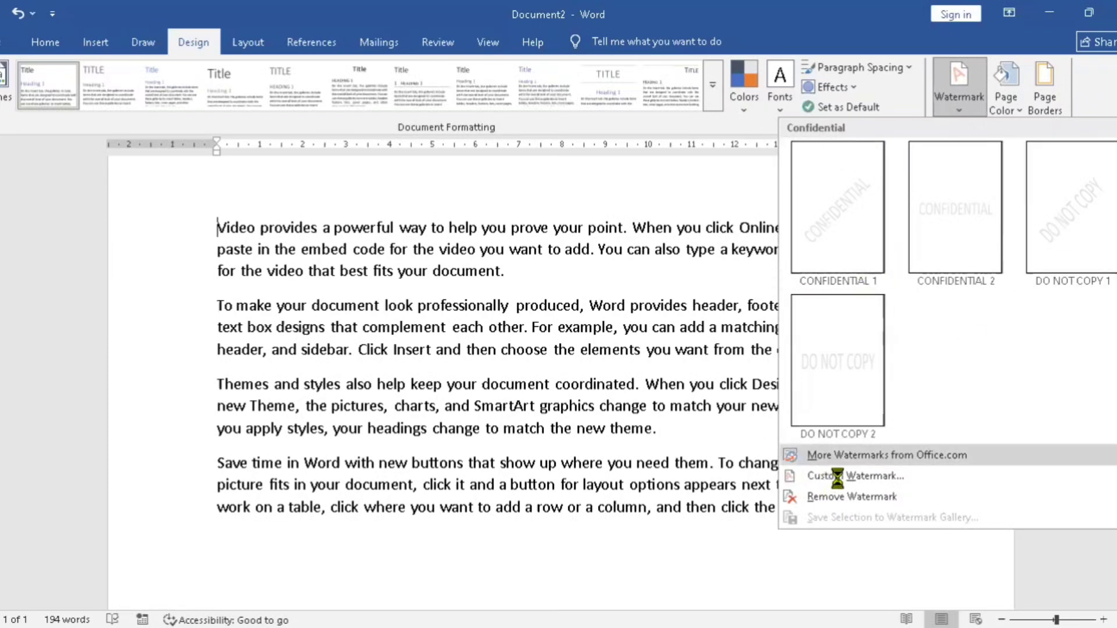
pyautogui.click(896, 483)
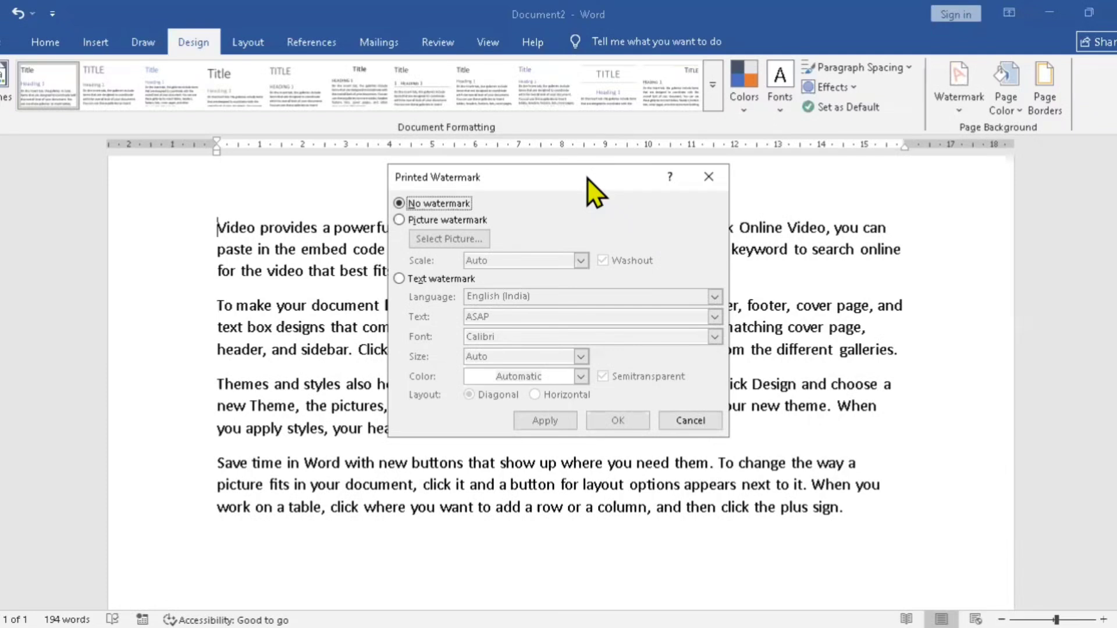
pyautogui.moveTo(587, 179); pyautogui.dragTo(428, 179)
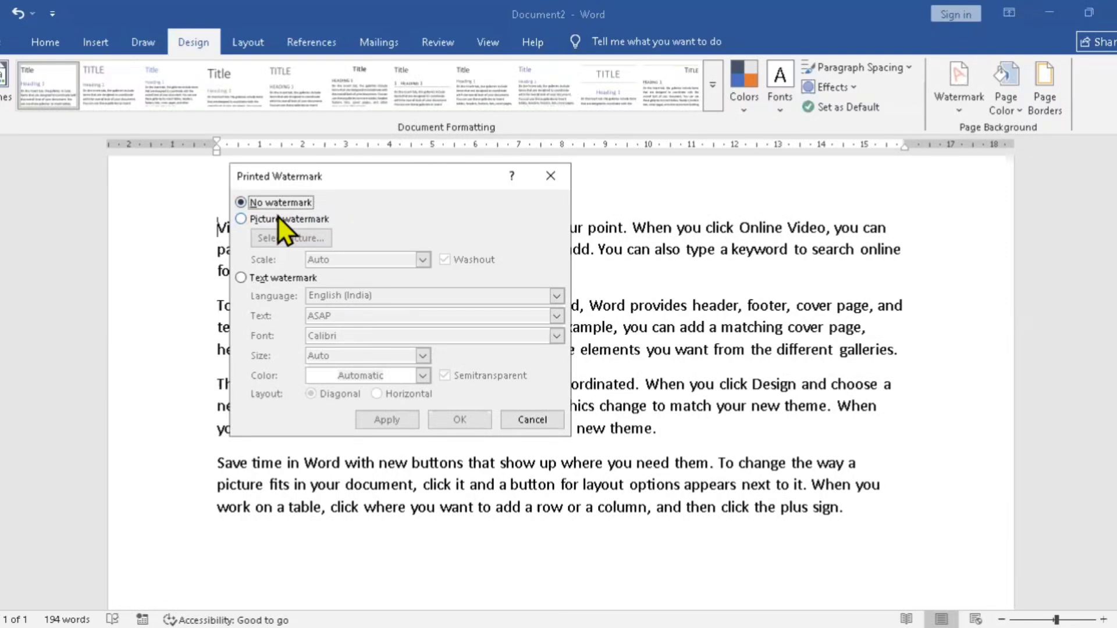
pyautogui.click(241, 278)
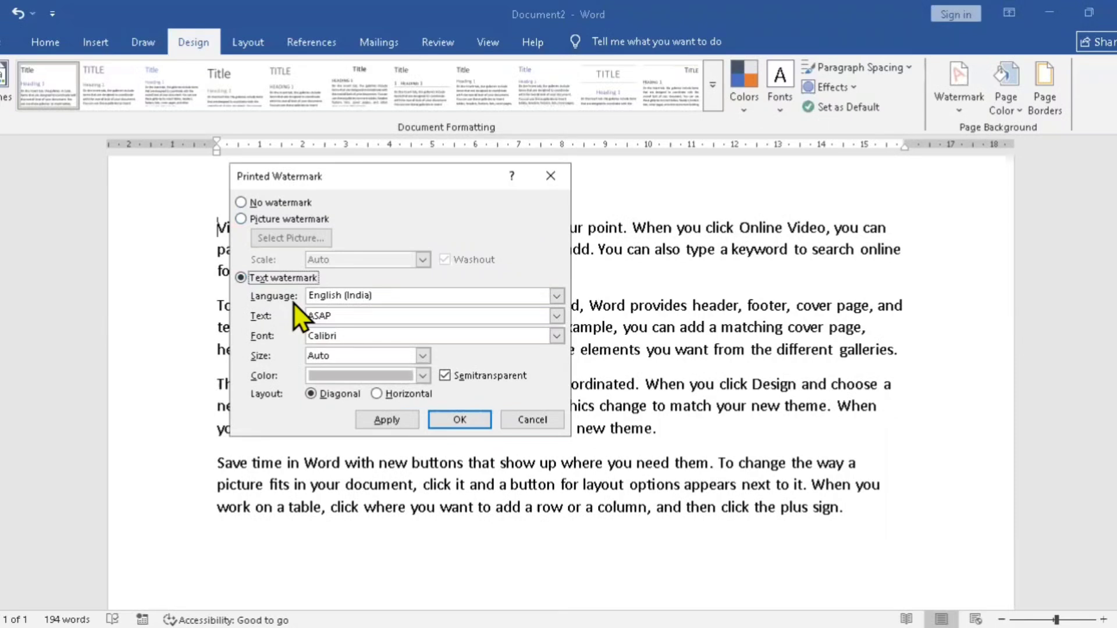
# Step: Replace the watermark text with MICROSOFT
pyautogui.click(341, 317)
pyautogui.doubleClick(341, 317)
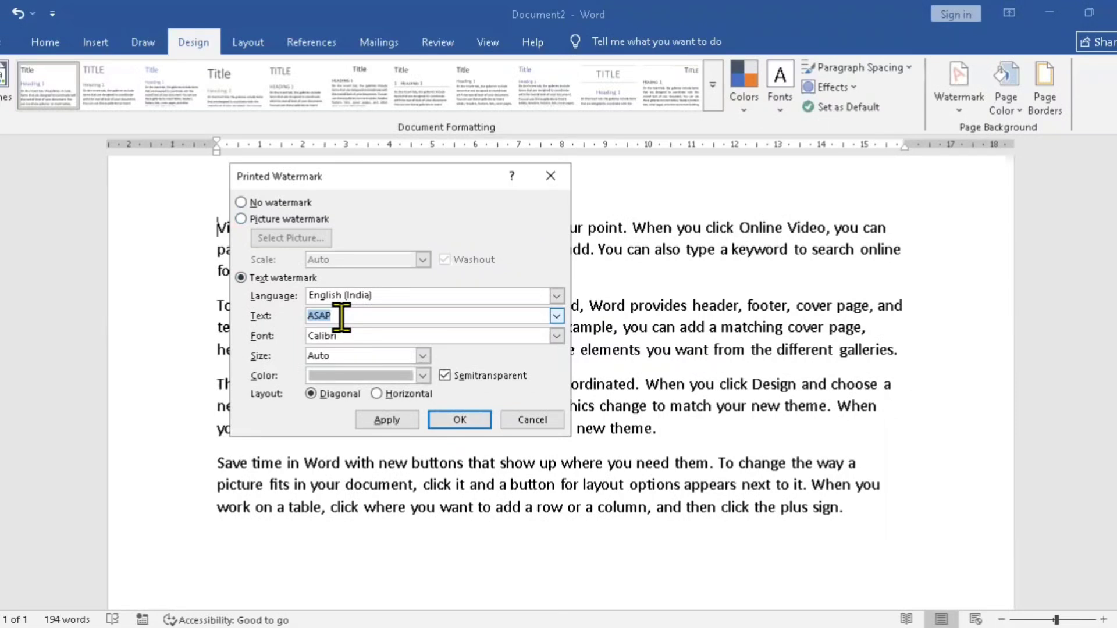
pyautogui.write('MICROSOFT')
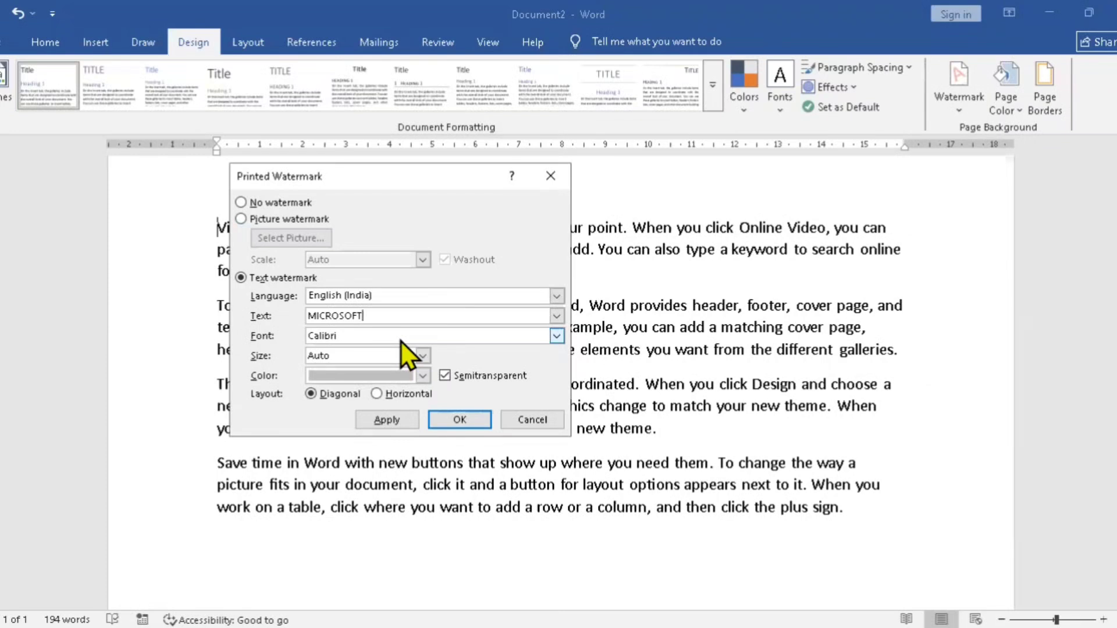
# Step: Set the watermark font to Bell MT
pyautogui.click(556, 336)
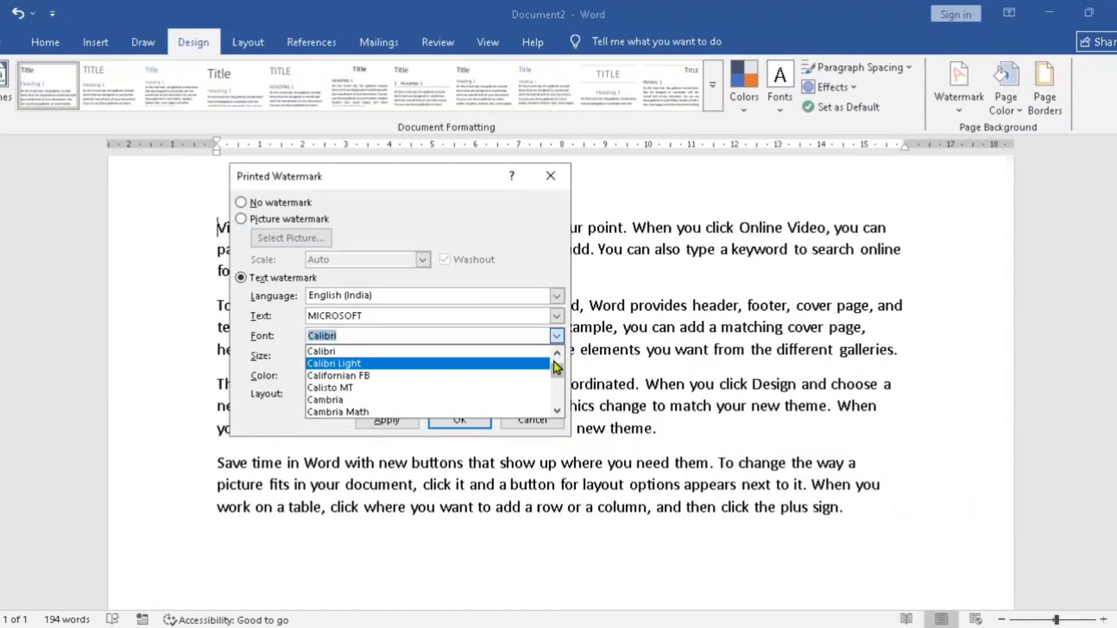
pyautogui.click(556, 356)
pyautogui.click(556, 356)
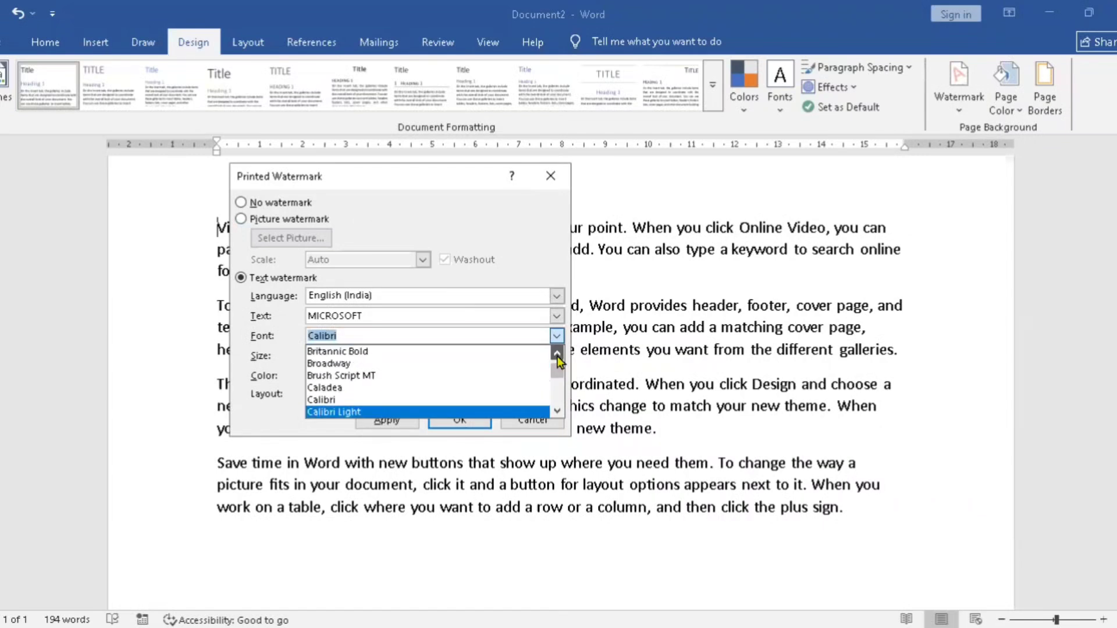
pyautogui.click(558, 356)
pyautogui.click(557, 356)
pyautogui.doubleClick(557, 356)
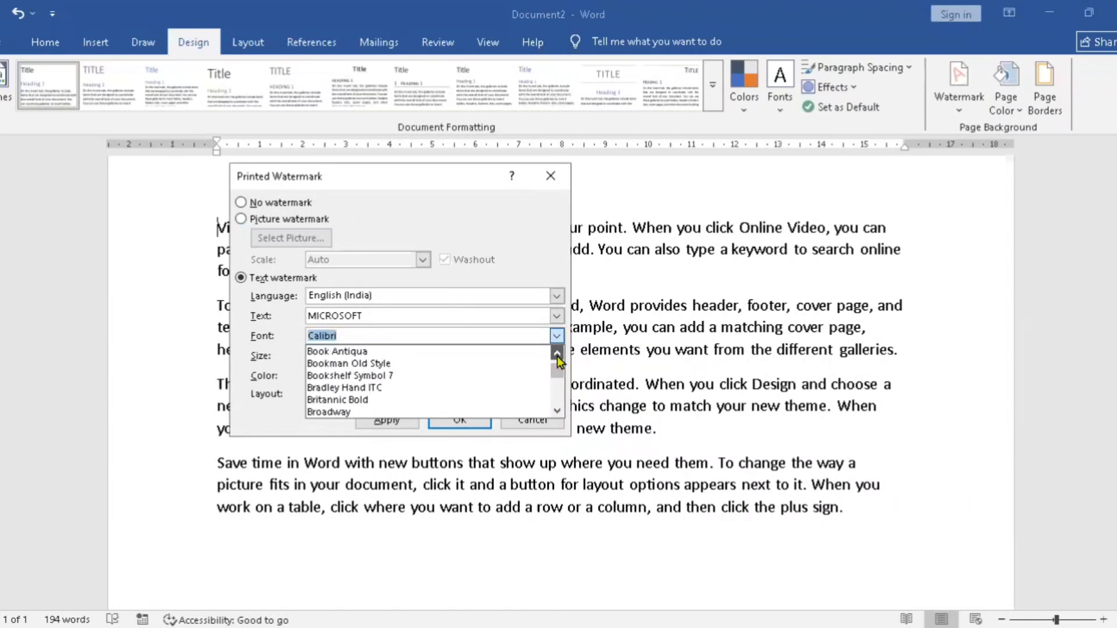
pyautogui.click(558, 356)
pyautogui.doubleClick(557, 356)
pyautogui.click(557, 356)
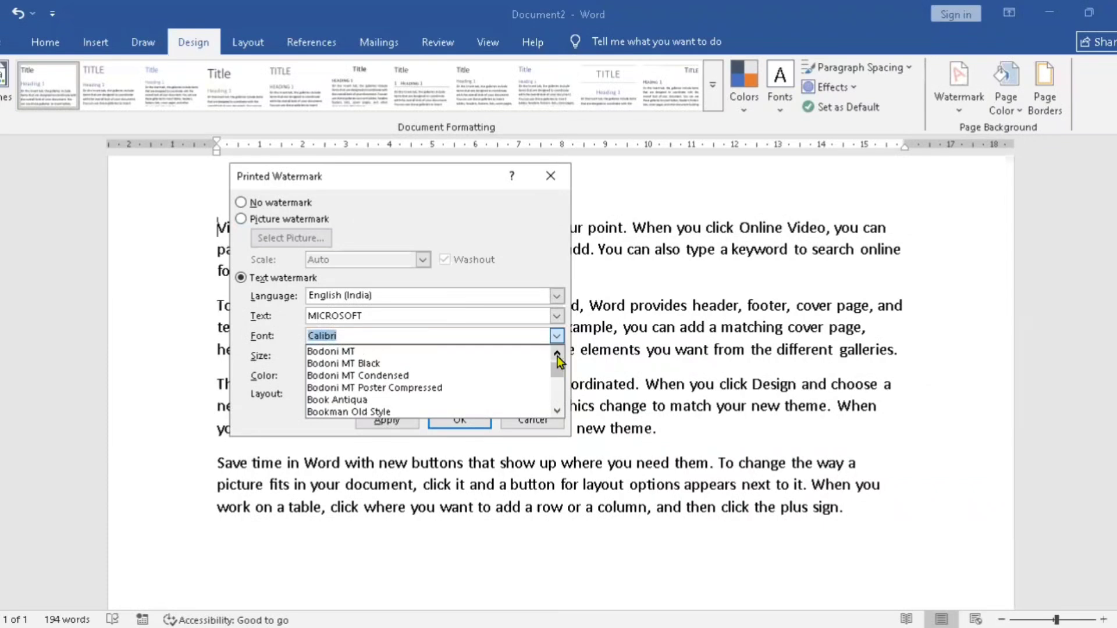
pyautogui.click(557, 356)
pyautogui.doubleClick(558, 356)
pyautogui.click(557, 356)
pyautogui.doubleClick(557, 356)
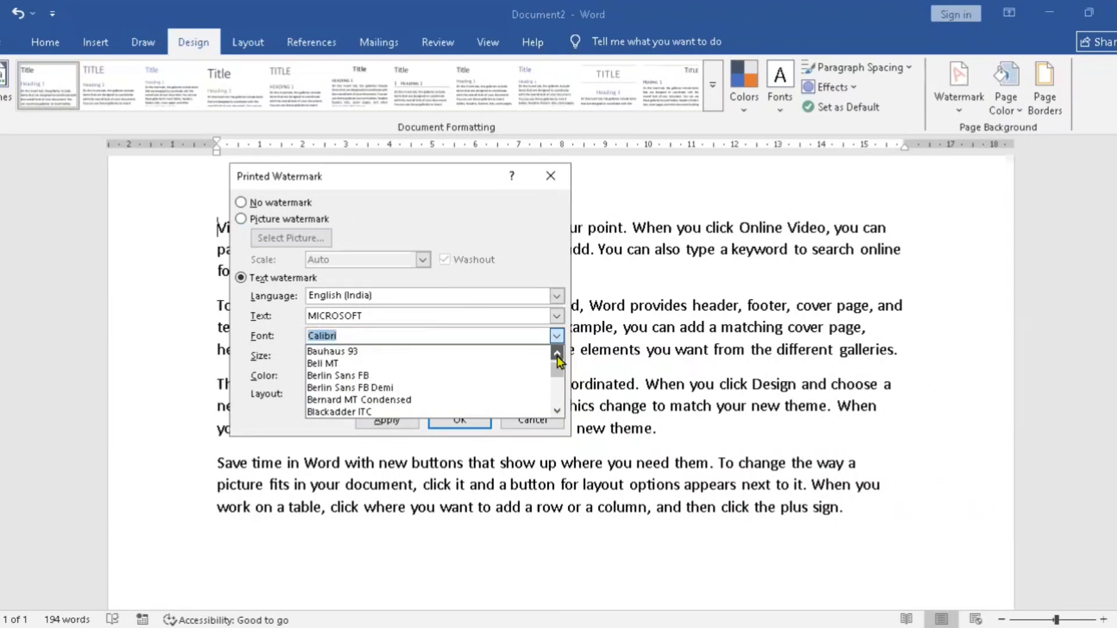
pyautogui.click(379, 366)
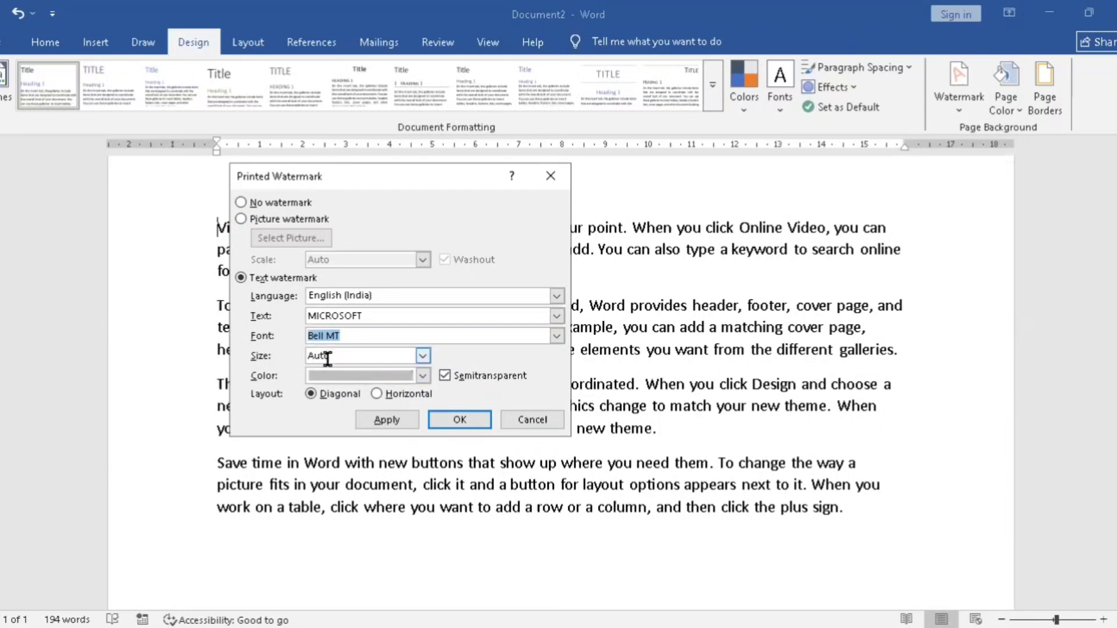
# Step: Set the watermark color to Blue, Accent 1, Lighter 40% and apply the diagonal watermark to the document
pyautogui.click(355, 384)
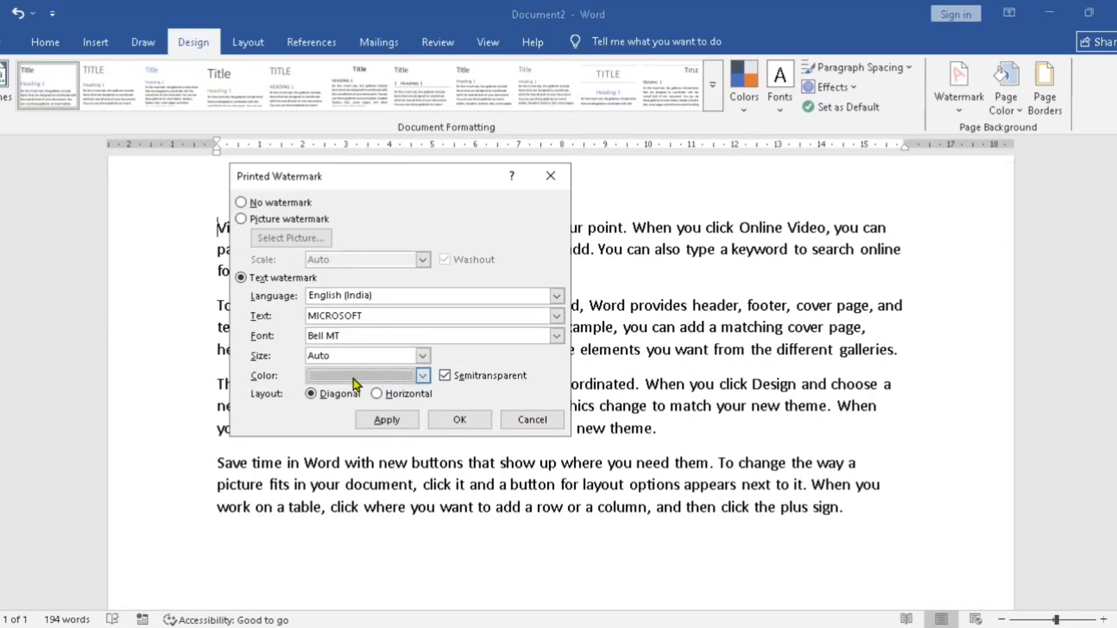
pyautogui.click(354, 384)
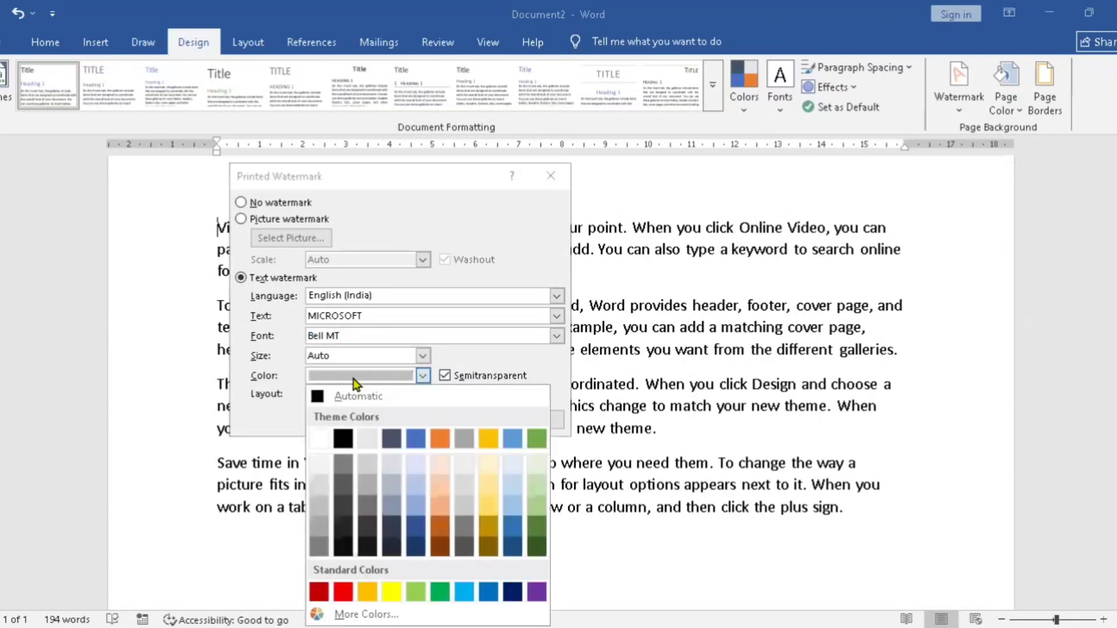
pyautogui.click(416, 505)
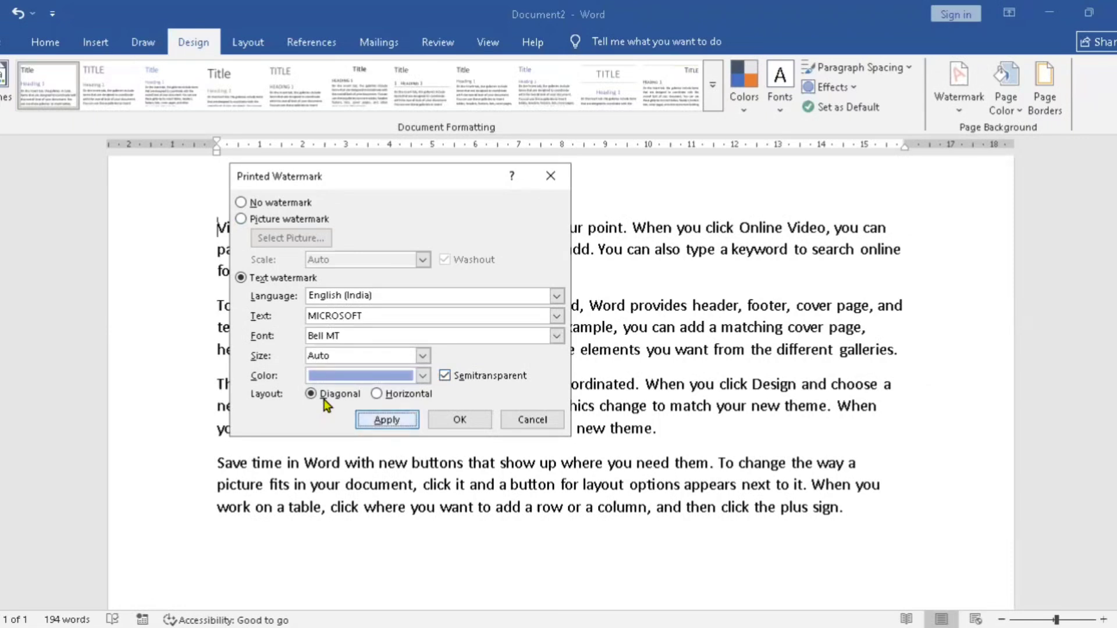
pyautogui.press('Return')
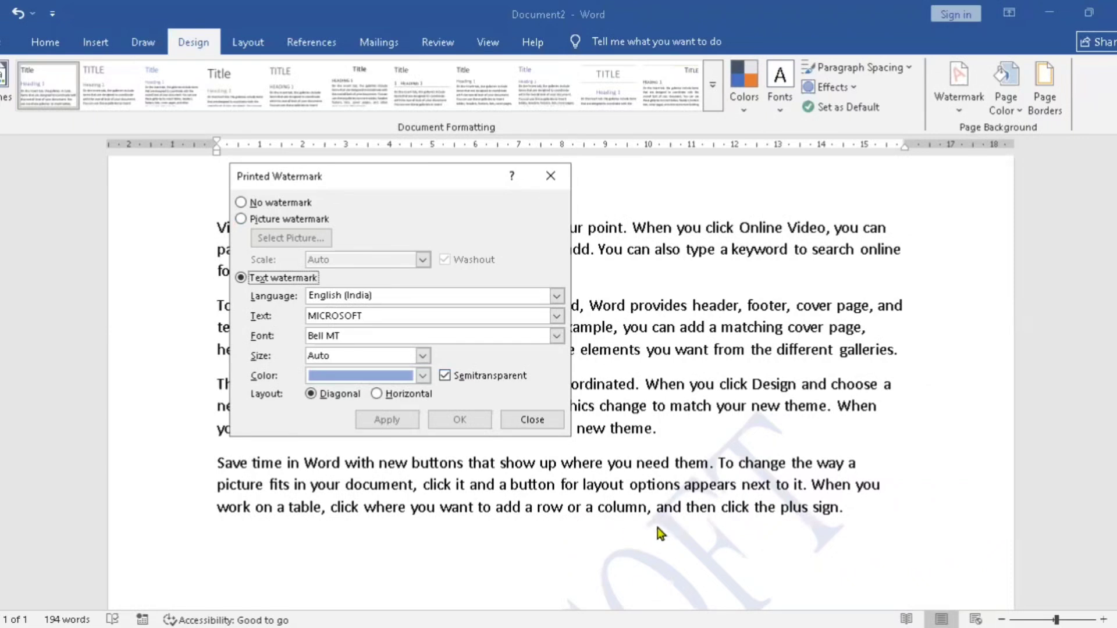
# Step: Change the watermark color to the dark orange theme color, apply it and close the watermark settings
pyautogui.click(423, 376)
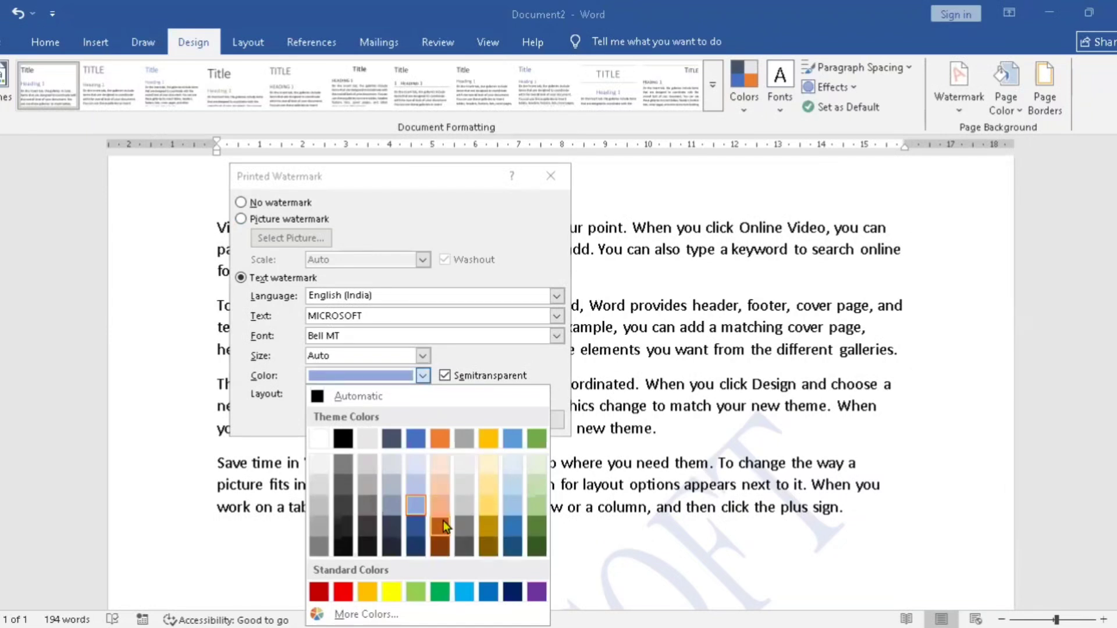
pyautogui.click(444, 526)
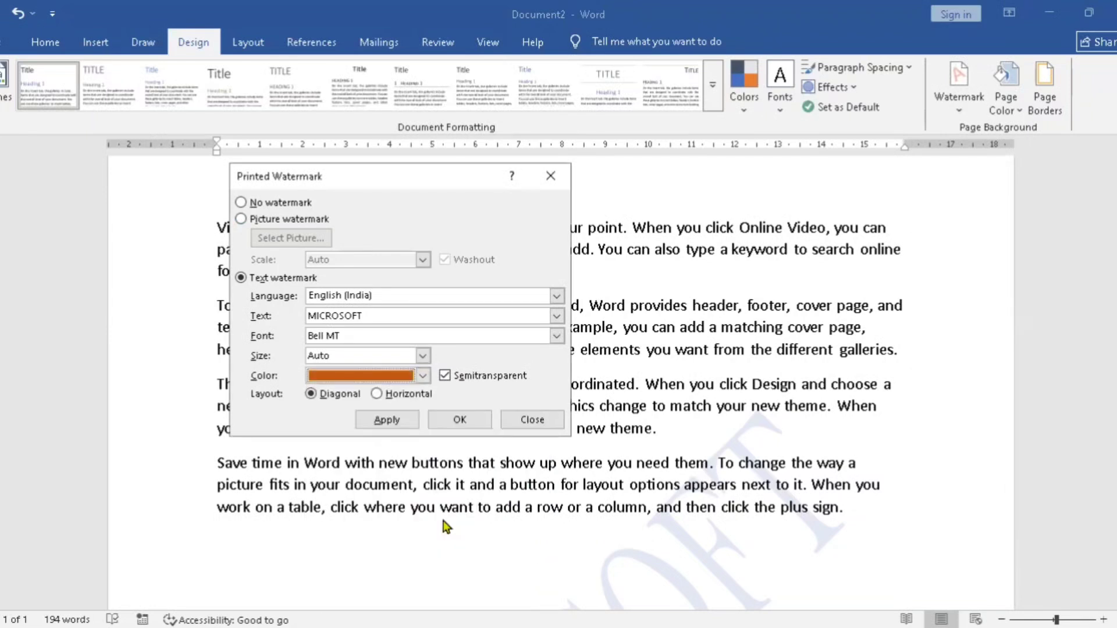
pyautogui.press('Return')
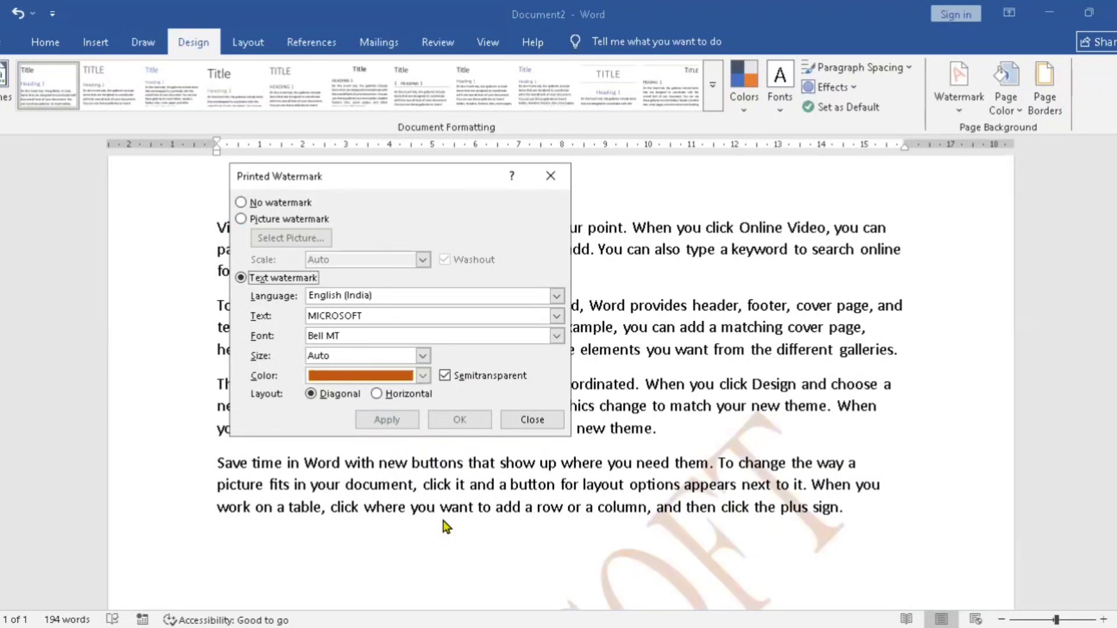
pyautogui.click(519, 421)
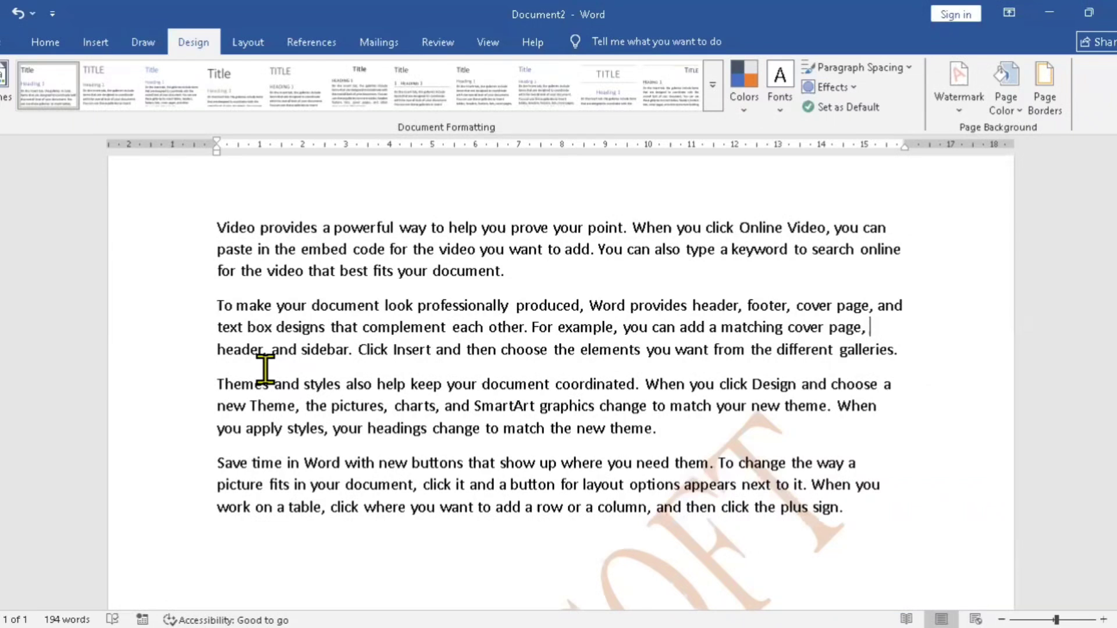
# Step: Insert a page break before the "Themes and styles" paragraph and check the watermark on the page
pyautogui.press('Down')
pyautogui.hotkey('ctrl', 'Return')
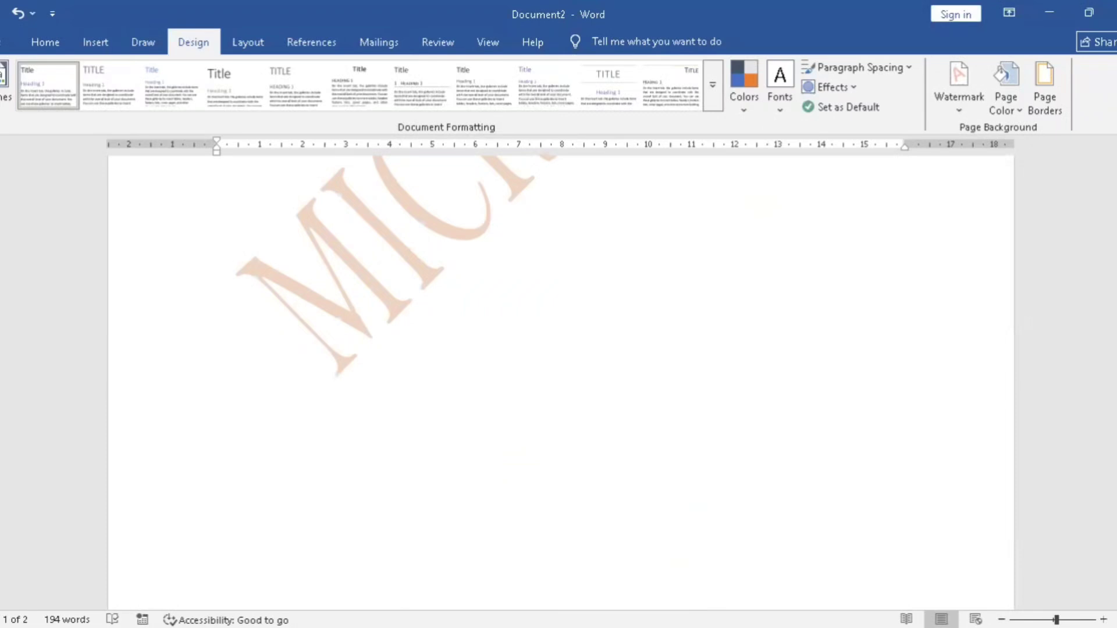
pyautogui.click(1001, 619)
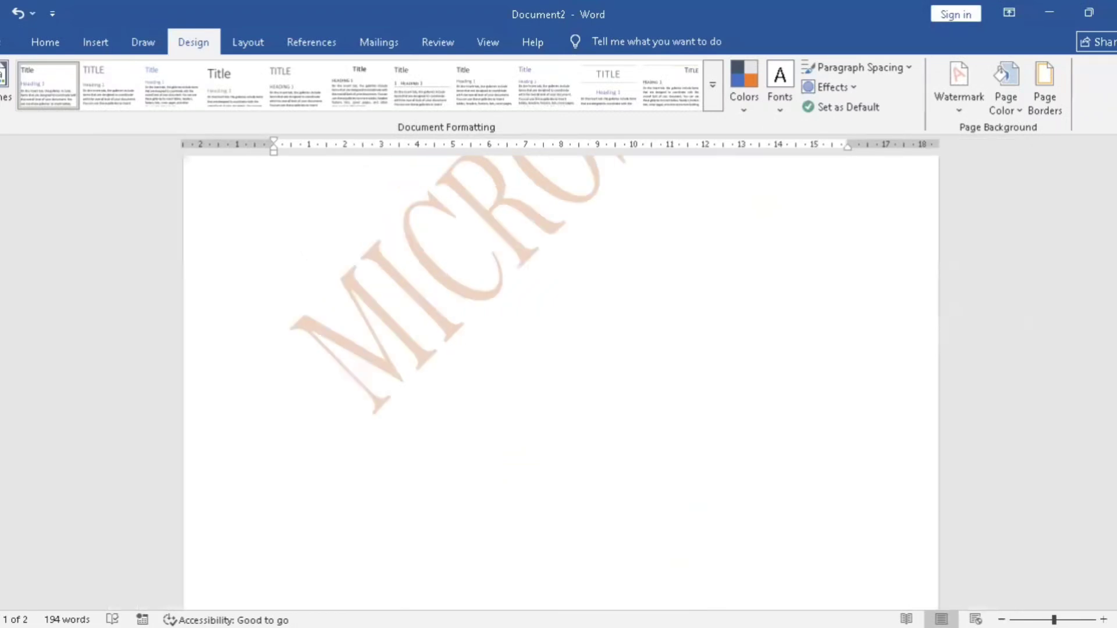
pyautogui.scroll(7, 411, 218)
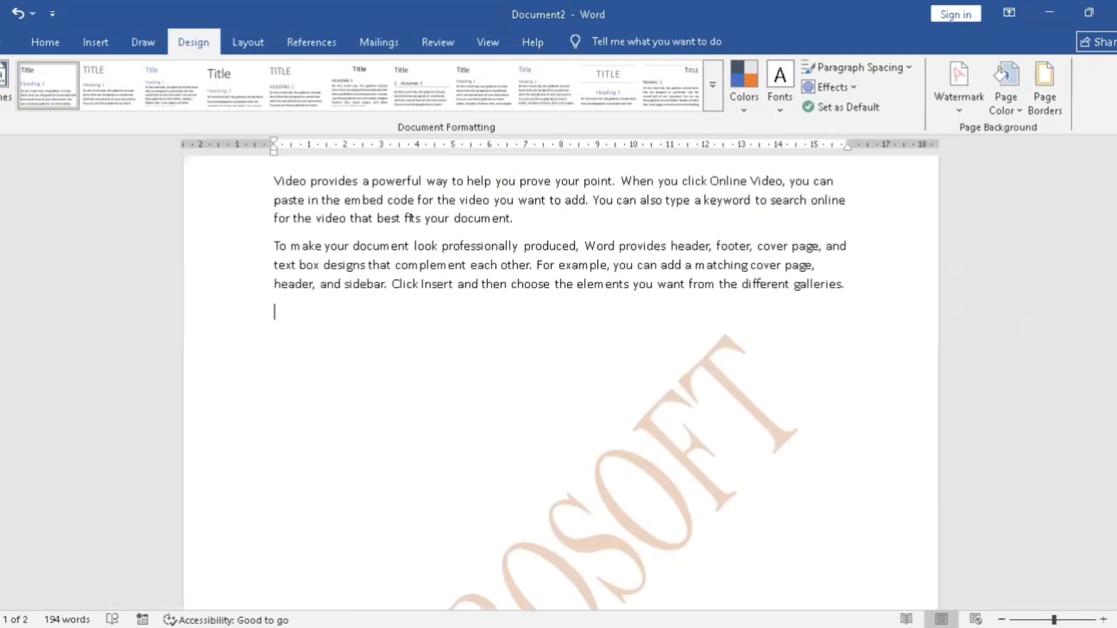
pyautogui.scroll(-3, 409, 218)
pyautogui.scroll(-2, 559, 386)
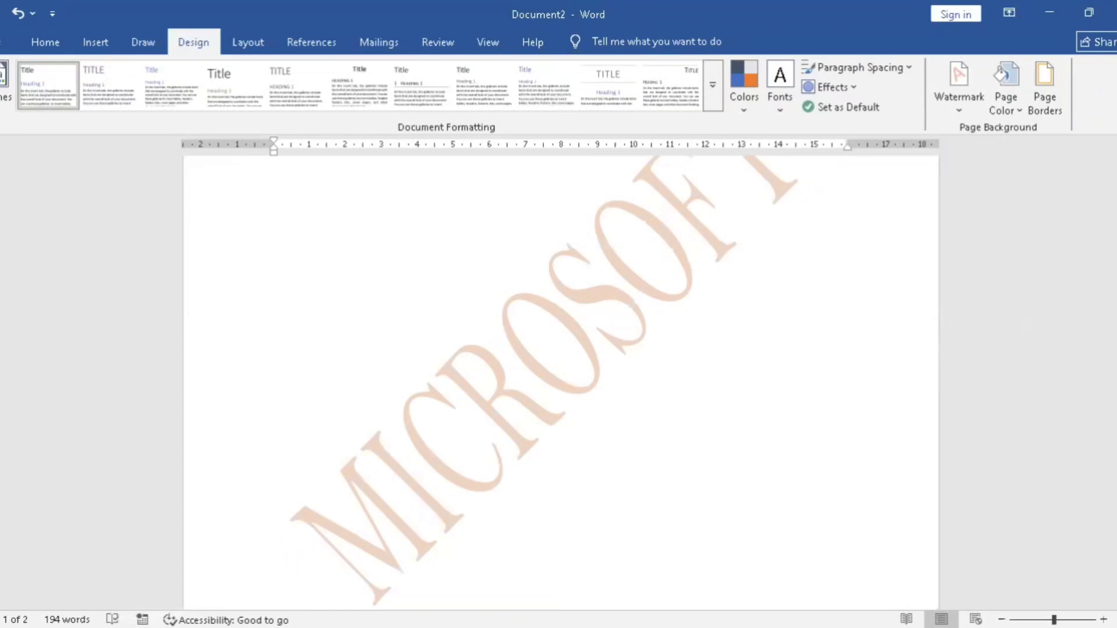
pyautogui.scroll(3, 558, 378)
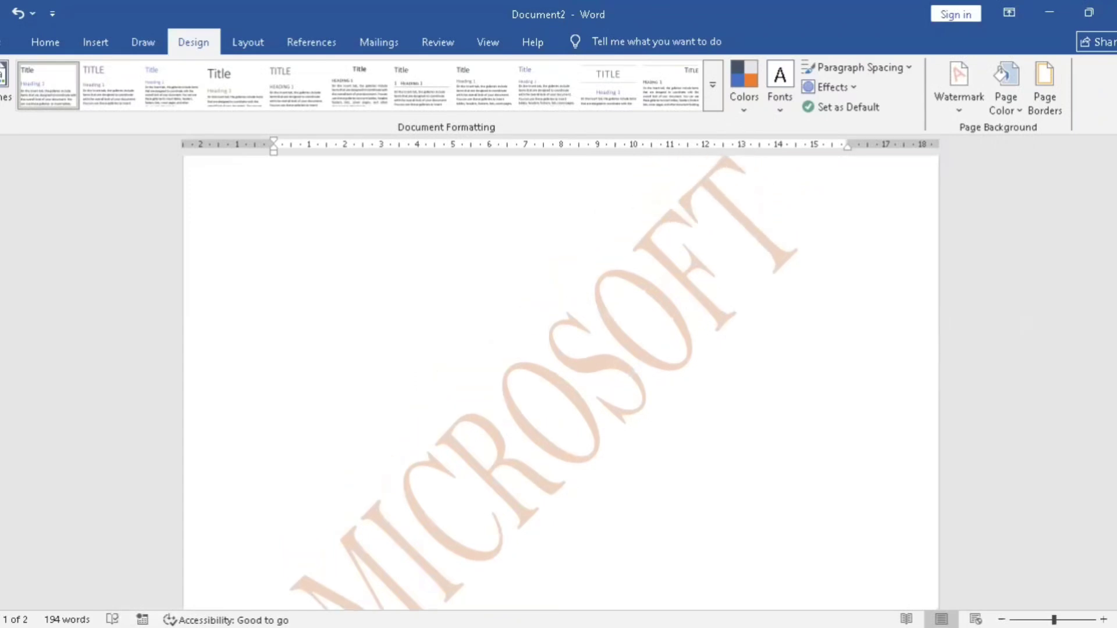
# Step: Copy the entire document text and paste it on the empty line after the second paragraph
pyautogui.hotkey('ctrl', 'a')
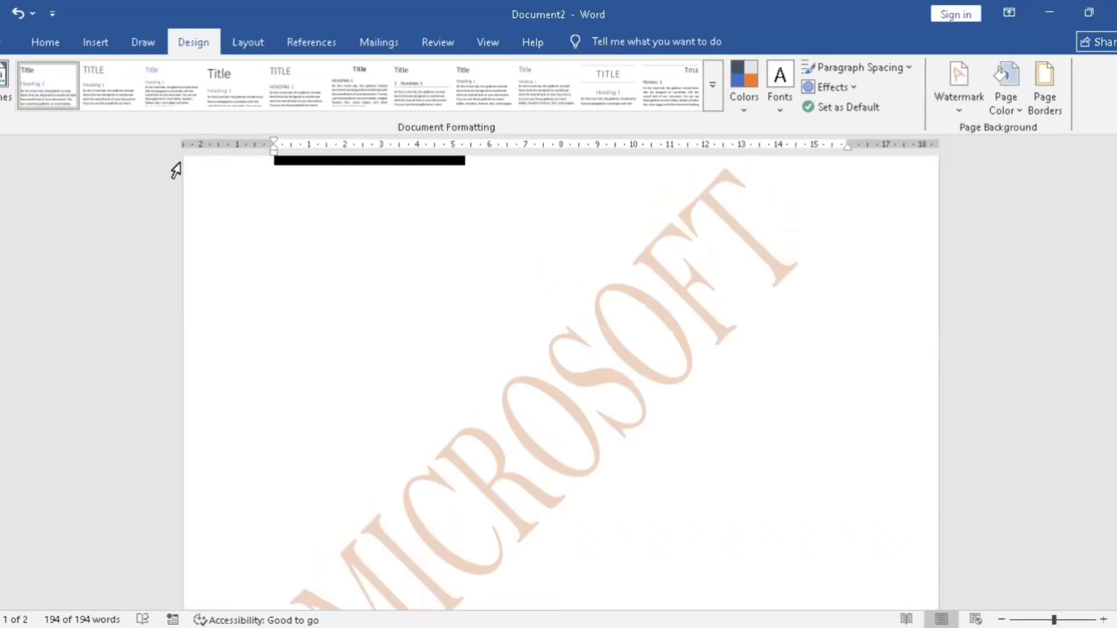
pyautogui.click(274, 182)
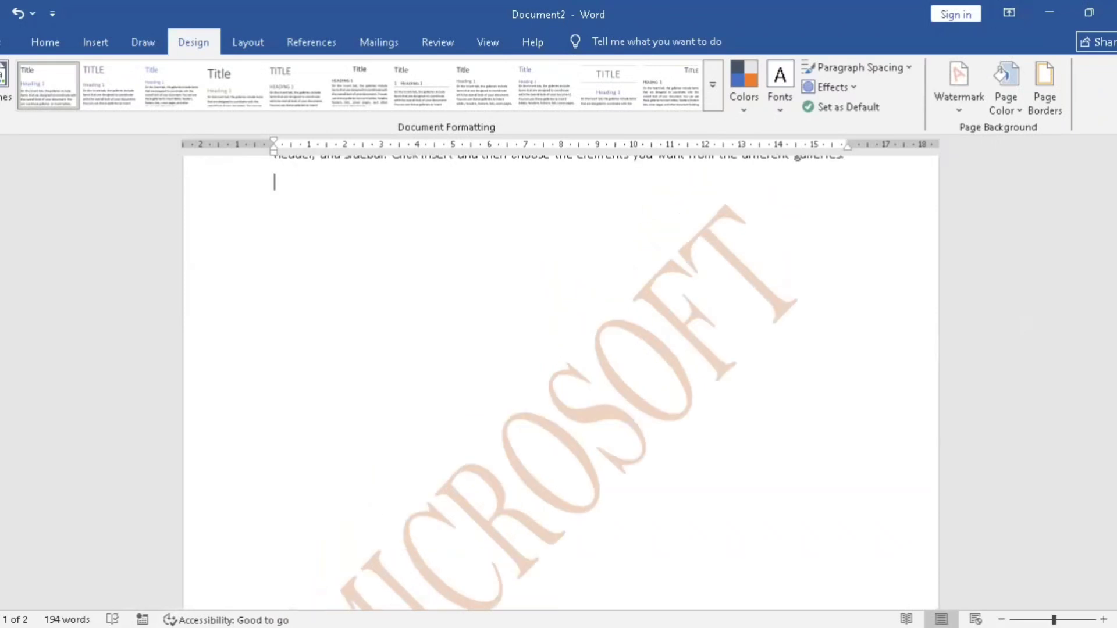
pyautogui.hotkey('ctrl', 'v')
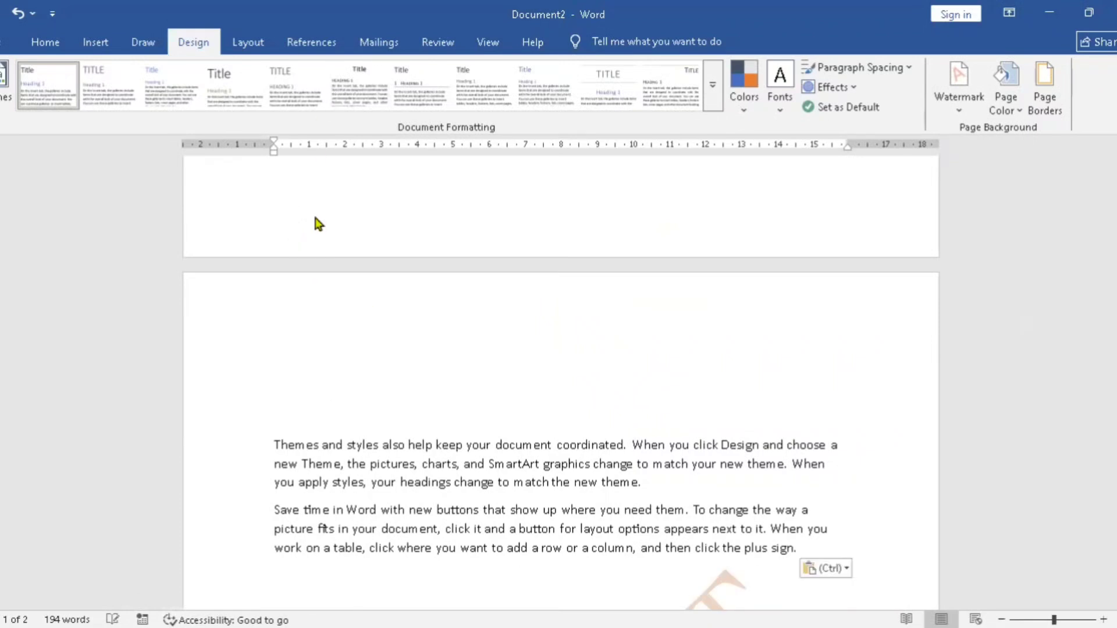
# Step: Paste several more copies of the copied text into the document to extend it over more pages
pyautogui.press('Up')
pyautogui.press('Up')
pyautogui.press('Up')
pyautogui.press('Up')
pyautogui.press('Up')
pyautogui.press('Up')
pyautogui.press('Up')
pyautogui.press('Up')
pyautogui.press('Up')
pyautogui.press('Up')
pyautogui.press('Up')
pyautogui.press('Up')
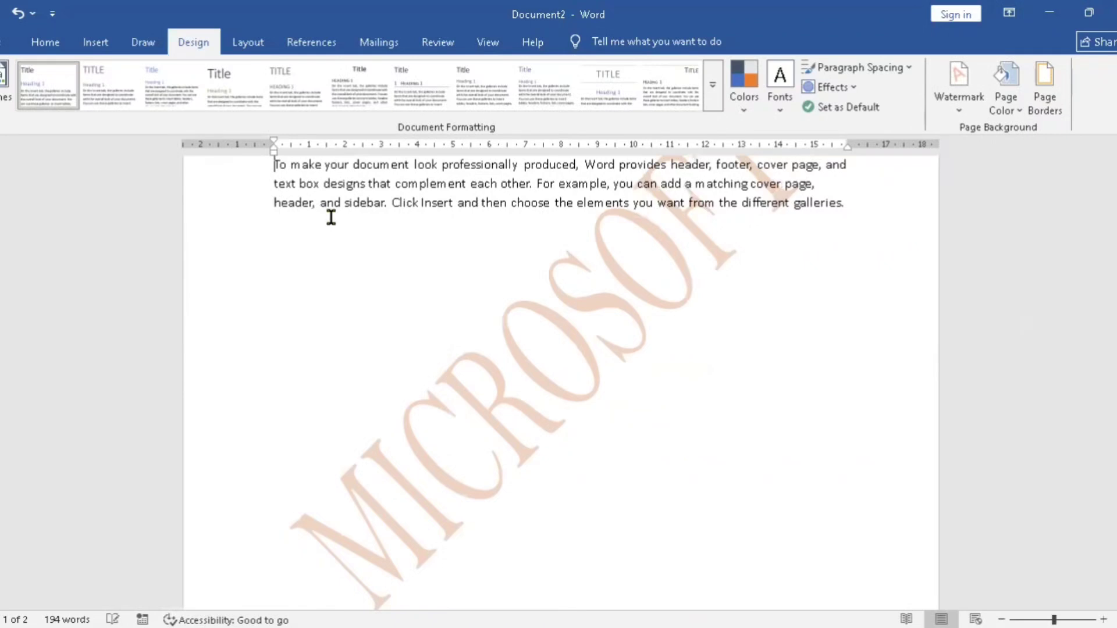
pyautogui.hotkey('ctrl', 'v')
pyautogui.write('Video provides a powerful way to help you prove your point. When you click Online Video, you can paste in the embed code for the video you want to add. You can also type a keyword to search online for the video that best fits your document. To make your document look professionally produced, Word provides header, footer, cover page, and text box designs that complement each other. For example, you can add a matching cover page, header, and sidebar. Click Insert and then choose the elements you want from the different galleries. Themes and styles also help keep your document coordinated. When you click Design and choose a new Theme, the pictures, charts, and SmartArt graphics change to match your new theme. When you apply styles, your headings change to match the new theme. Save time in Word with new buttons that show up where you need them. To change the way a picture fits in your document, click it and a button for layout options appears next to it. When you work on a table, click where you want to add a row or a column, and then click the plus sign.')
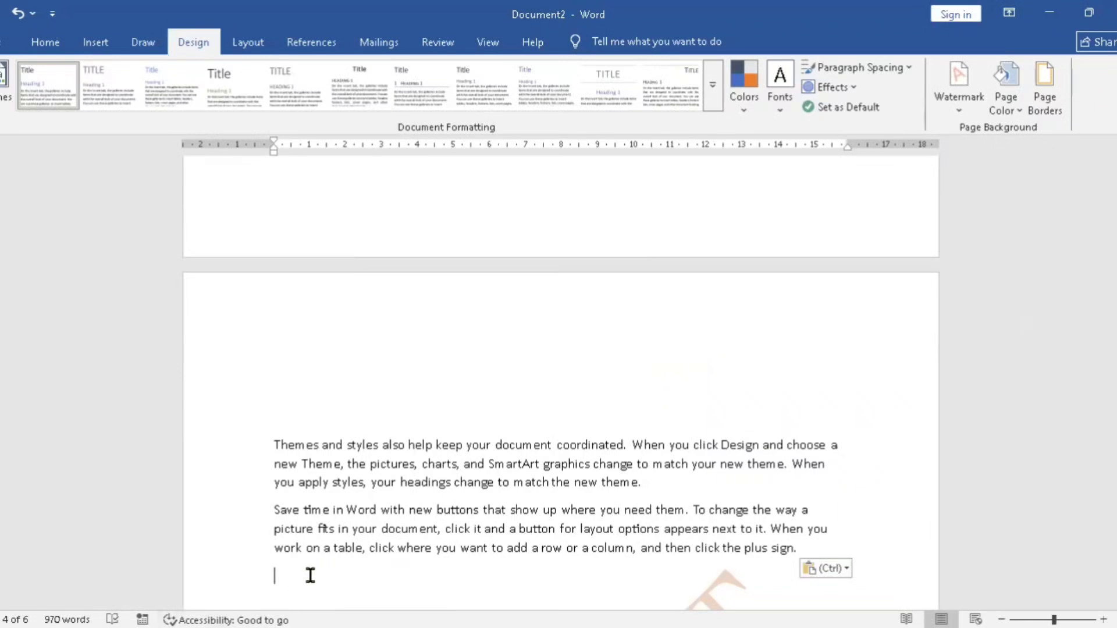
pyautogui.hotkey('ctrl', 'v')
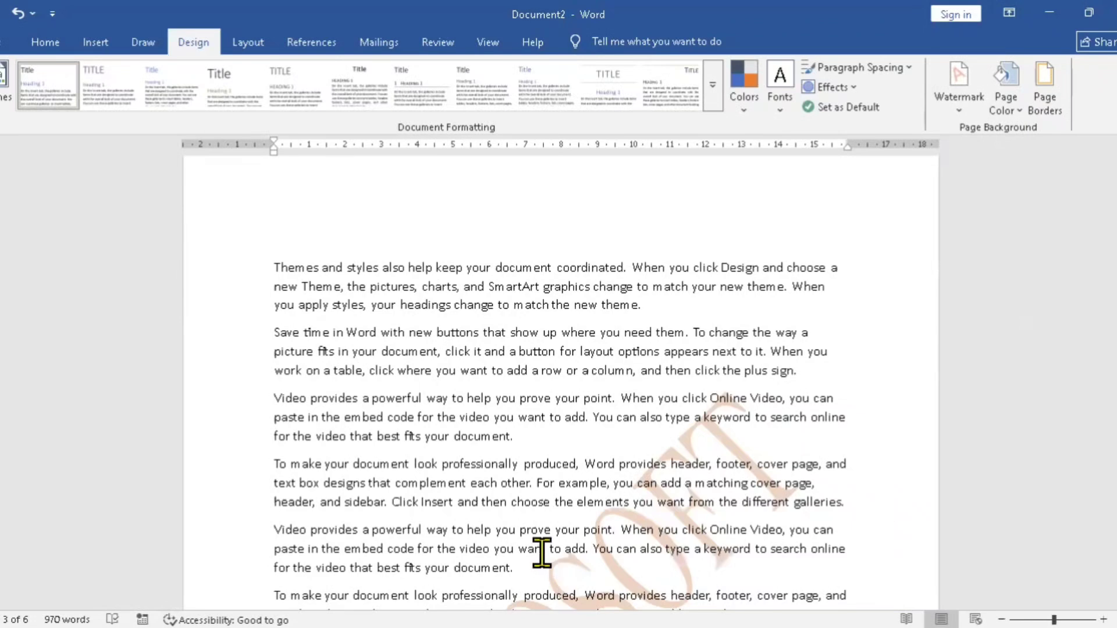
pyautogui.hotkey('ctrl', 'v')
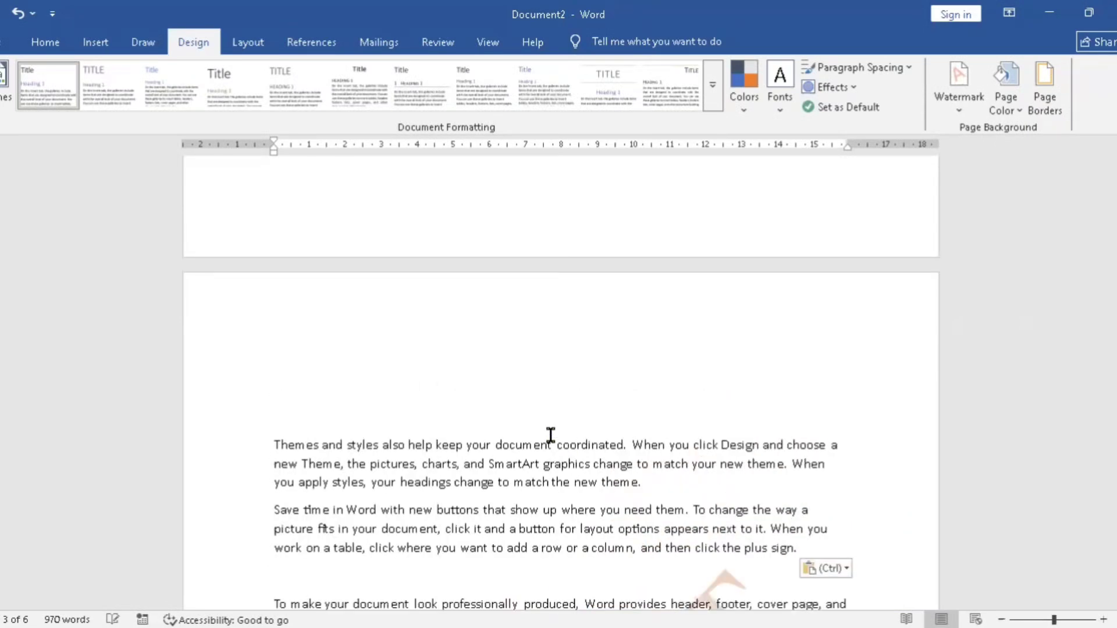
pyautogui.hotkey('ctrl', 'v')
# Step: Look through the added pages to check whether the MICROSOFT watermark repeats on them
pyautogui.press('Down')
pyautogui.press('Down')
pyautogui.press('Down')
pyautogui.press('Down')
pyautogui.press('Down')
pyautogui.press('Down')
pyautogui.press('Down')
pyautogui.press('Down')
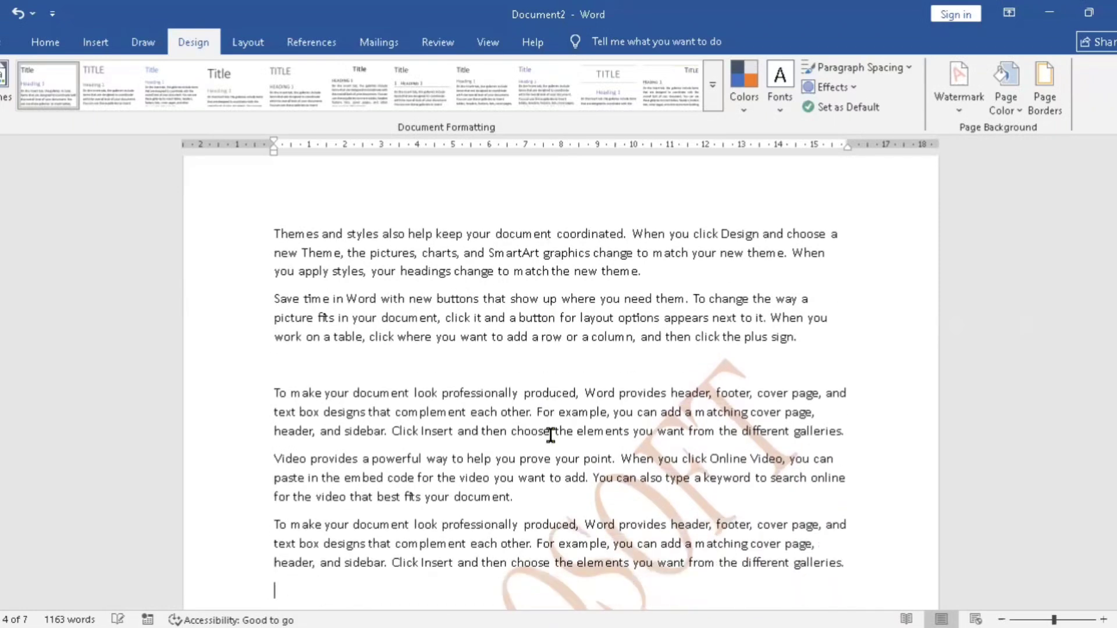
pyautogui.press('Up')
# Step: Extend the custom watermark text to MICROSOFT WORD WATERMARK and apply it to the document
pyautogui.press('Up')
pyautogui.press('Up')
pyautogui.press('Up')
pyautogui.press('Up')
pyautogui.press('Up')
pyautogui.press('Up')
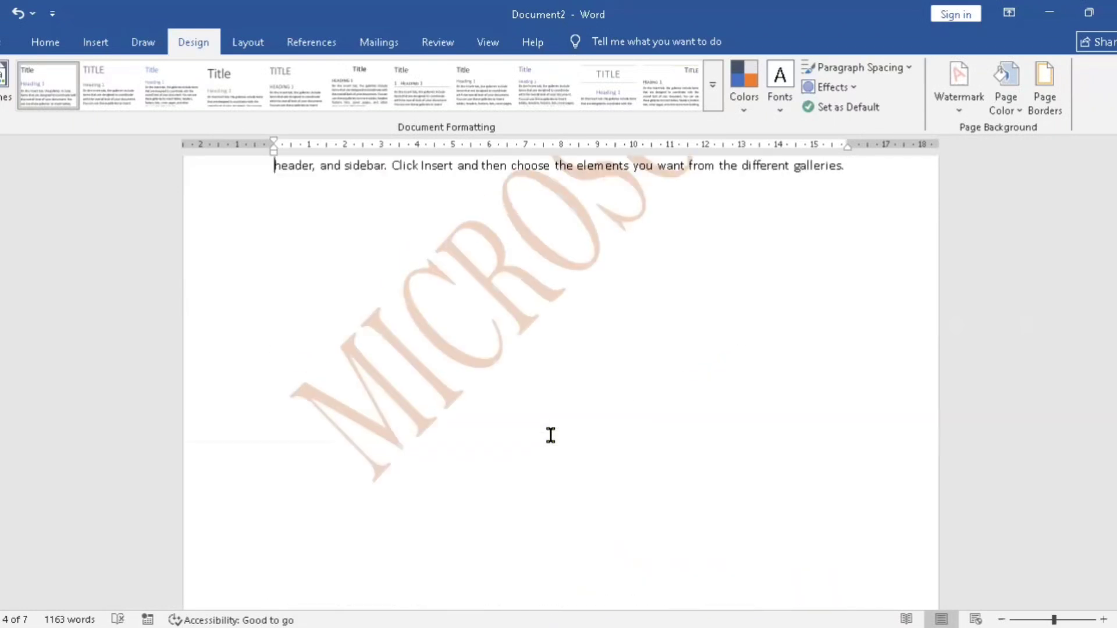
pyautogui.press('Up')
pyautogui.press('Up')
pyautogui.press('Up')
pyautogui.press('Up')
pyautogui.press('Up')
pyautogui.press('Up')
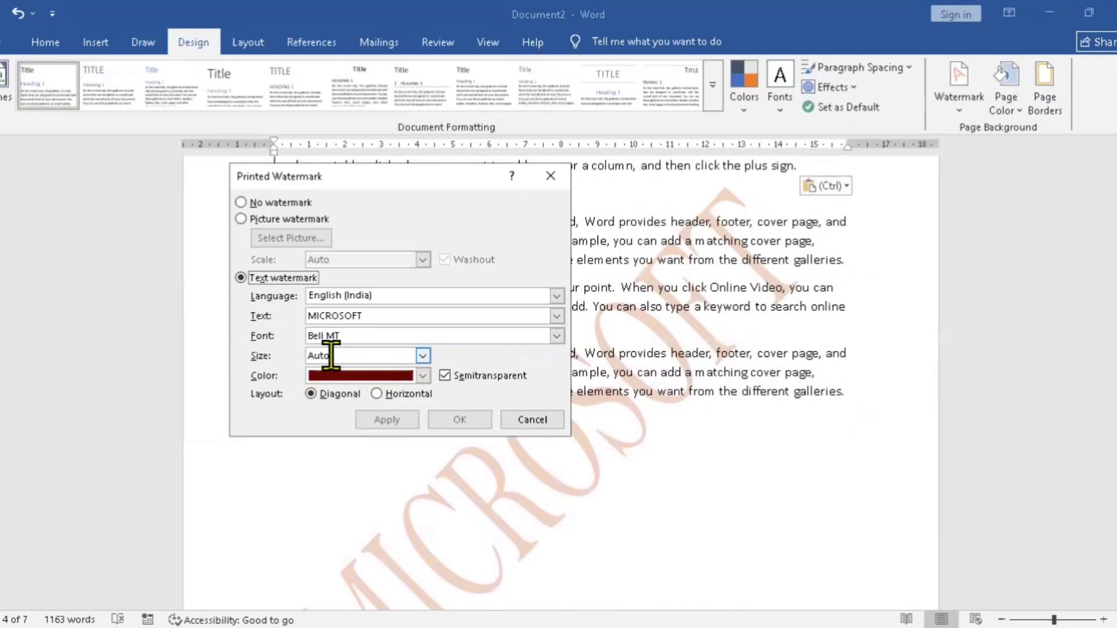
pyautogui.click(370, 317)
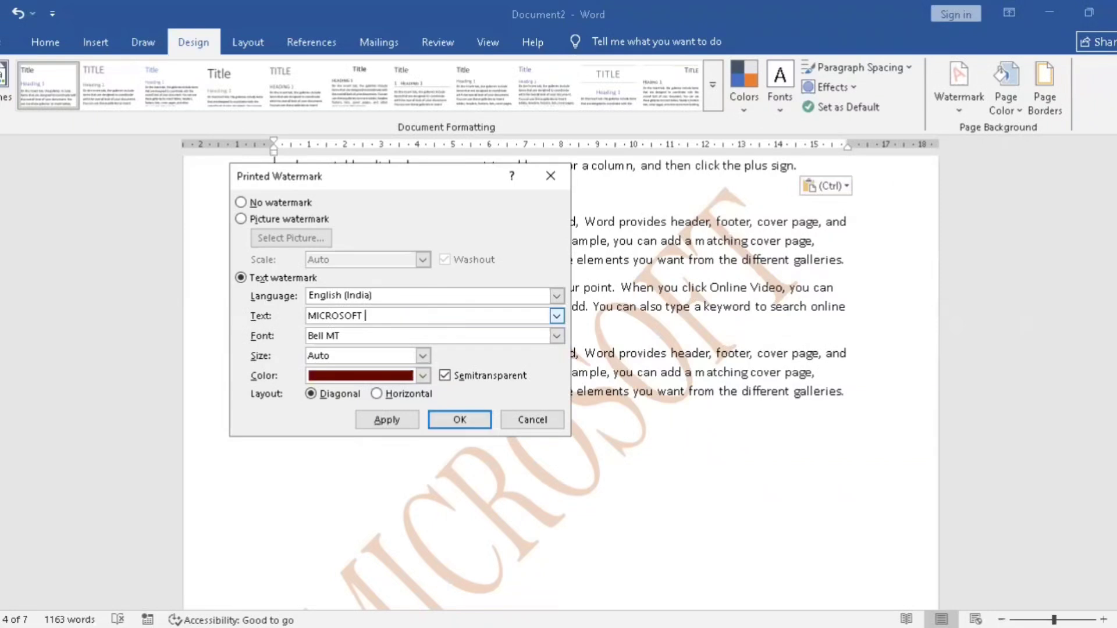
pyautogui.write('WORD WATERMARK')
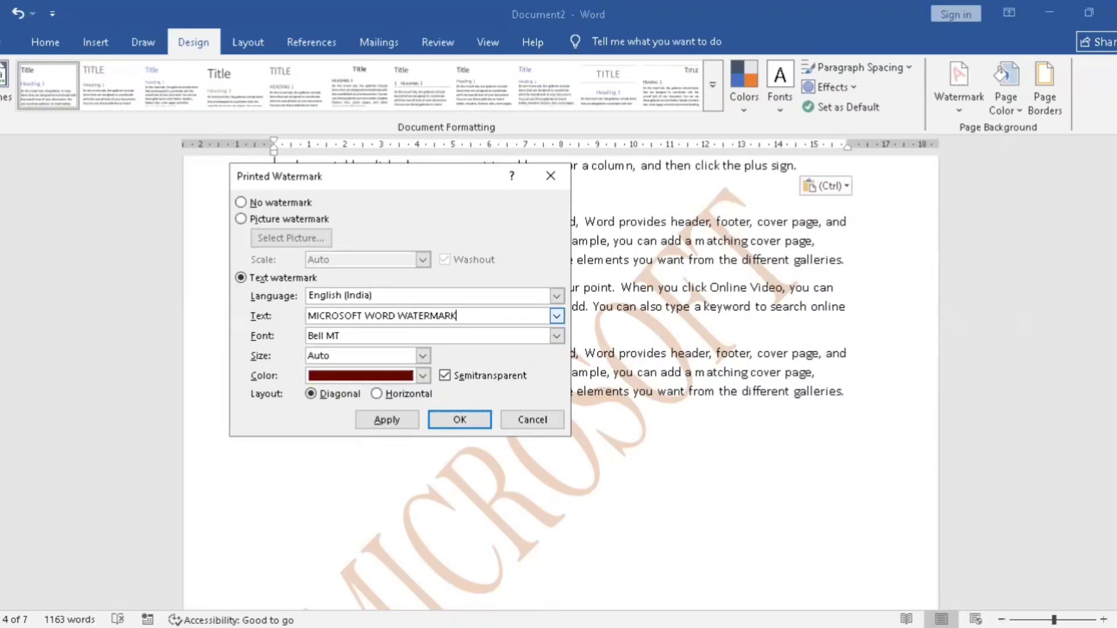
pyautogui.click(388, 427)
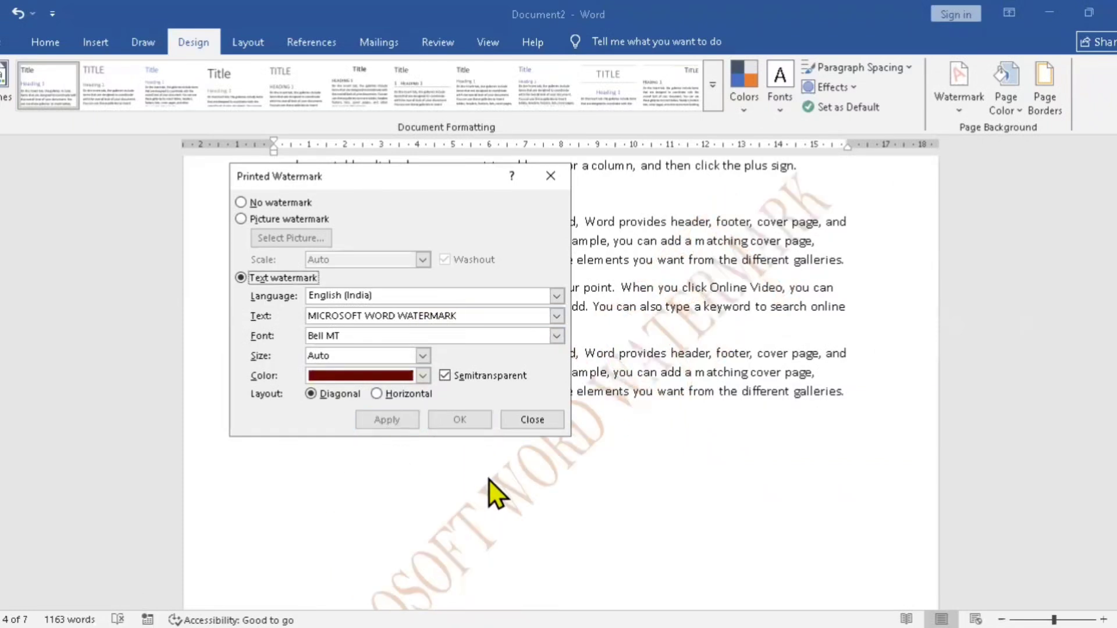
pyautogui.click(517, 423)
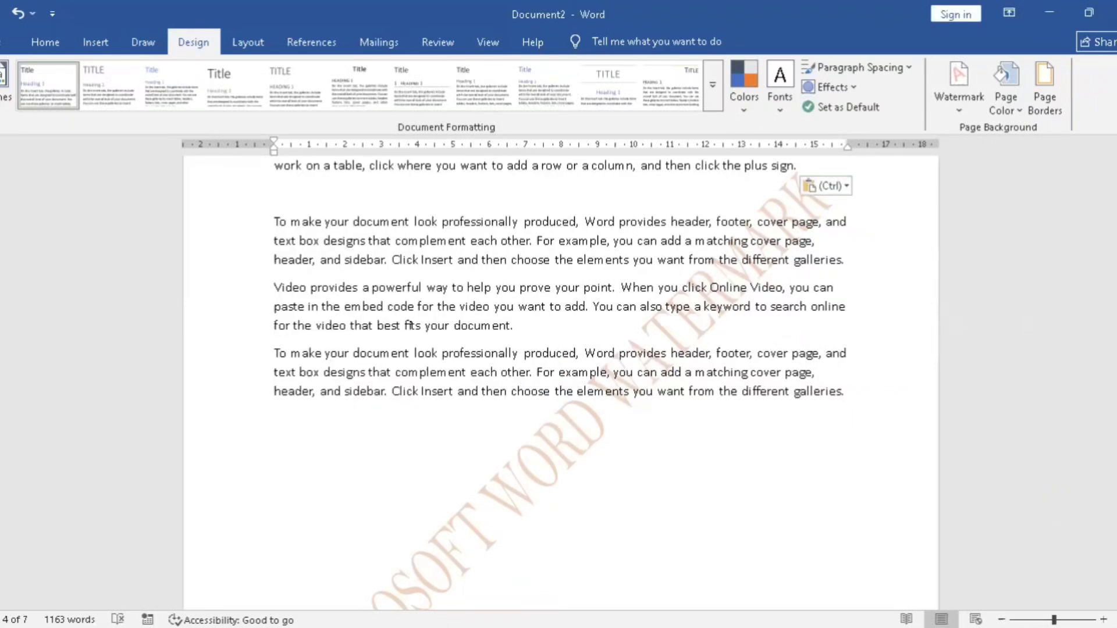
# Step: Set the custom watermark's size to 60 and its color to a dark shade of the light blue theme color, and apply both
pyautogui.moveTo(1113, 389)
pyautogui.mouseDown()
pyautogui.moveTo(1113, 417)
pyautogui.moveTo(1113, 384)
pyautogui.mouseUp()
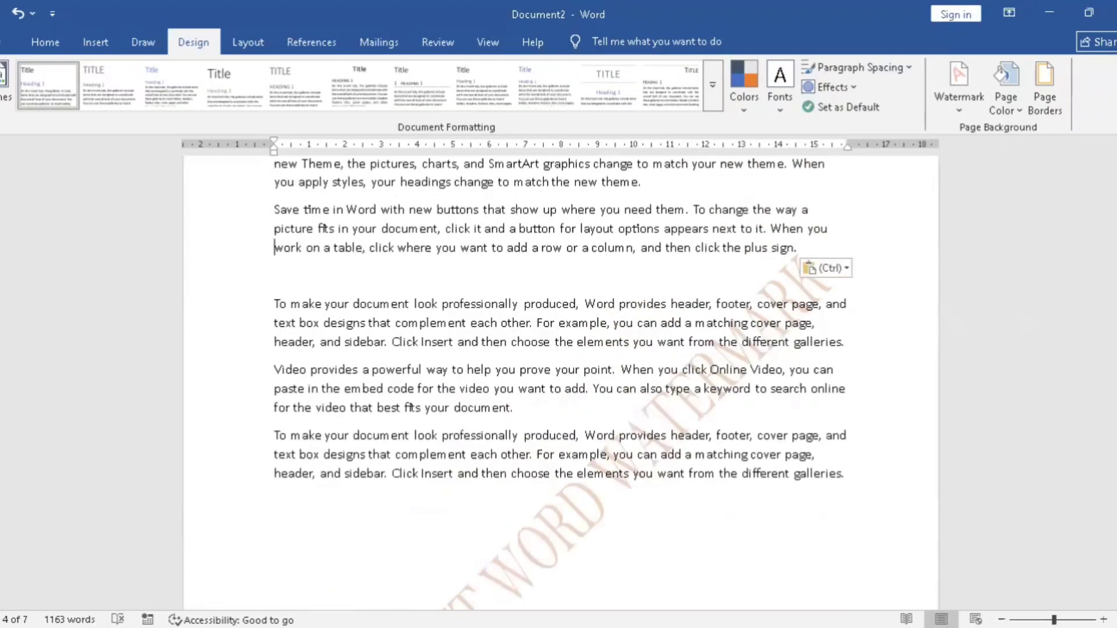
pyautogui.click(959, 87)
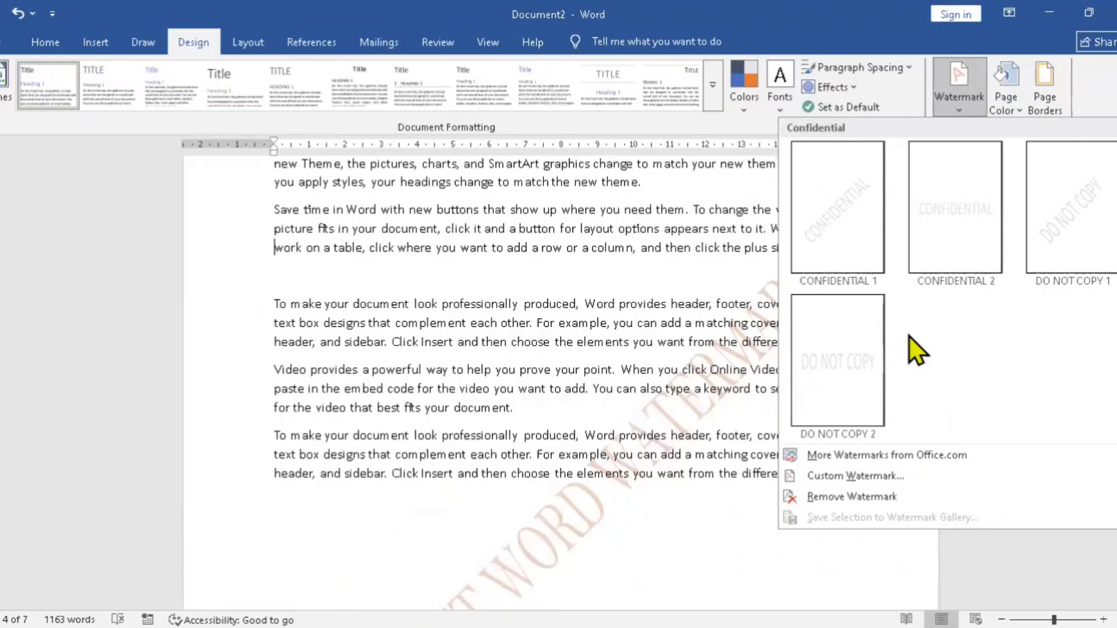
pyautogui.click(849, 475)
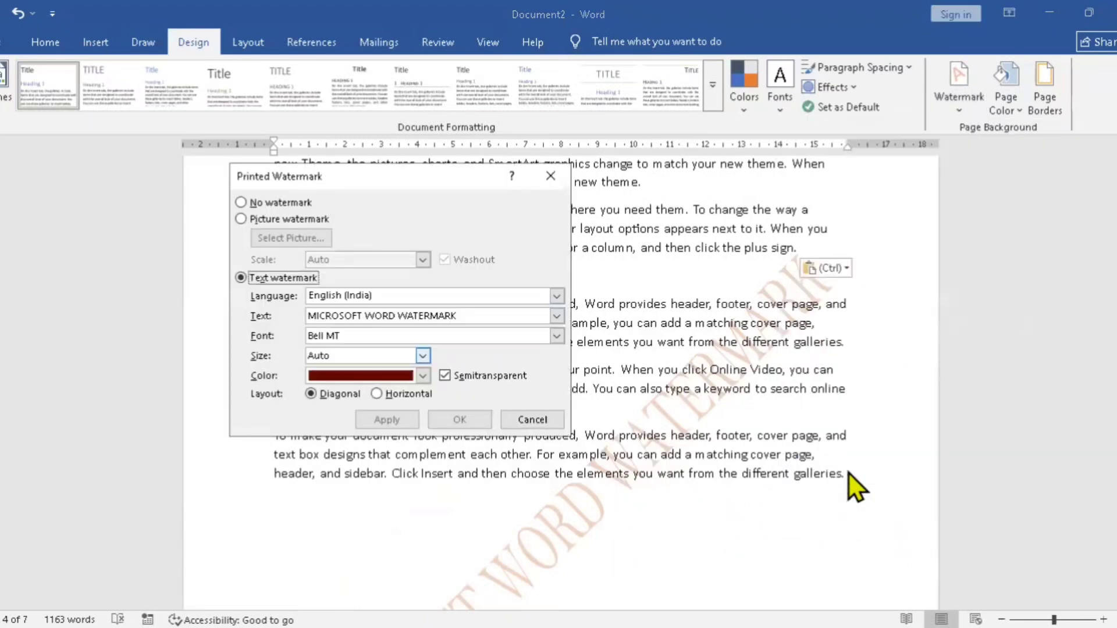
pyautogui.click(422, 355)
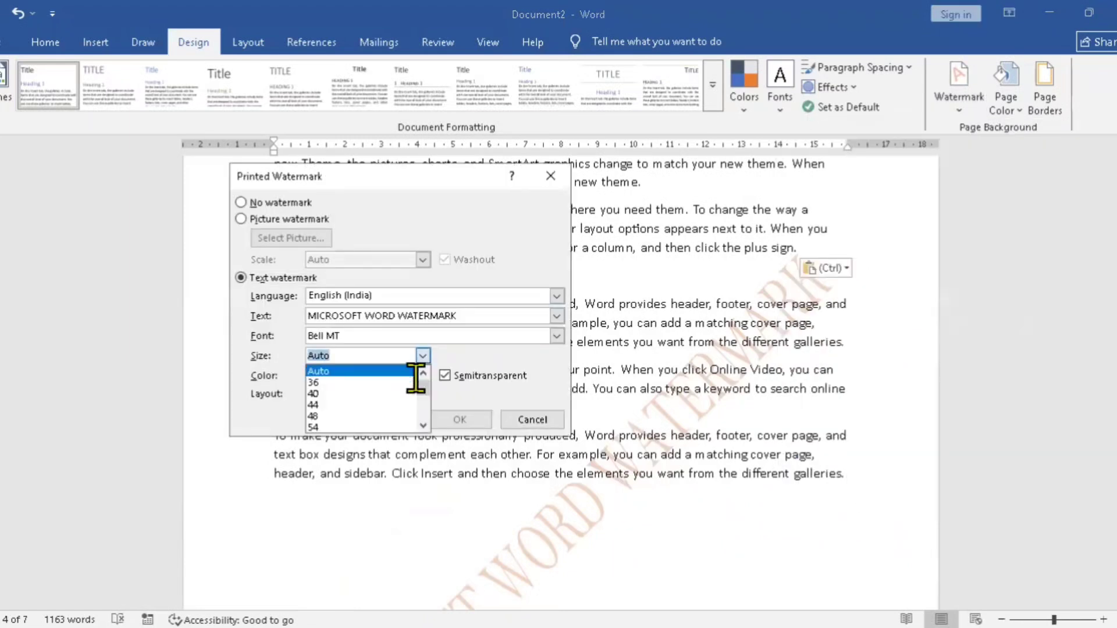
pyautogui.click(423, 425)
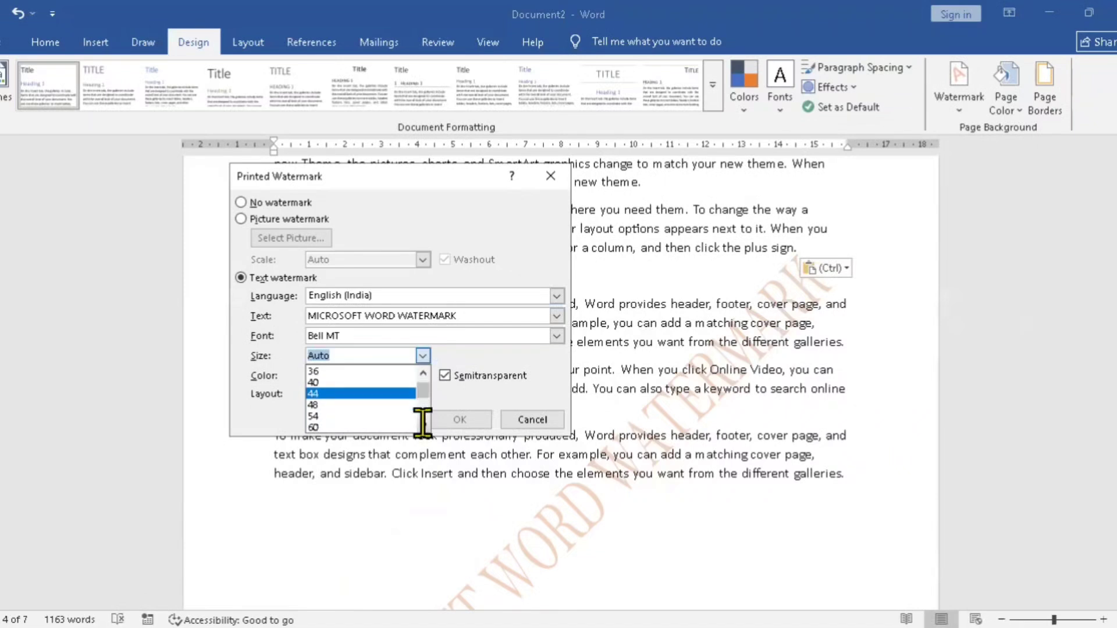
pyautogui.click(376, 426)
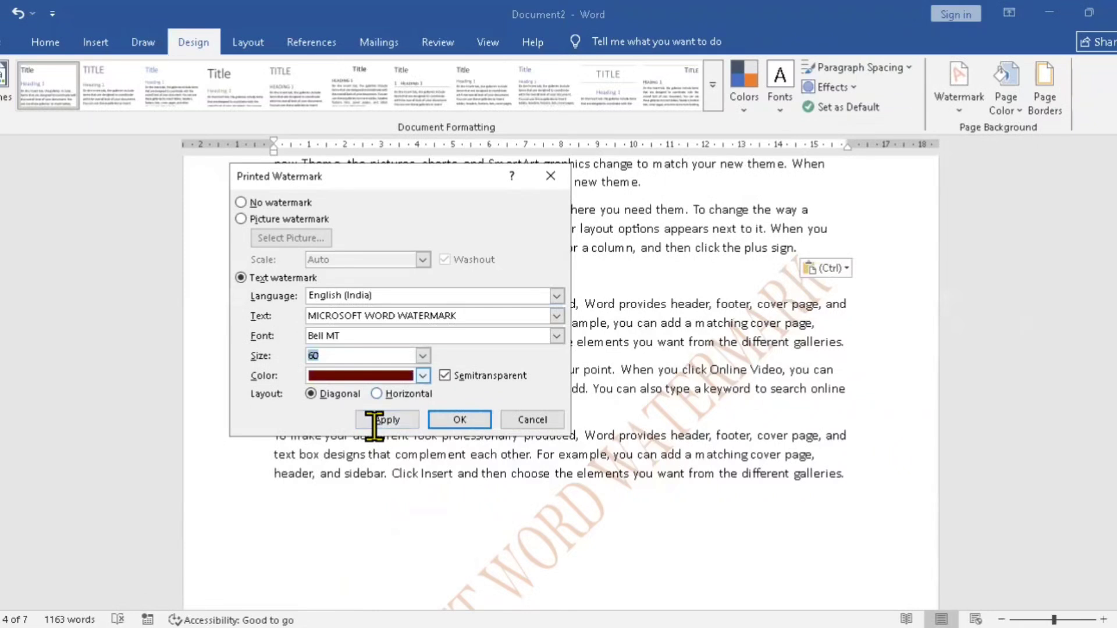
pyautogui.press('Tab')
pyautogui.hotkey('alt', 'Down')
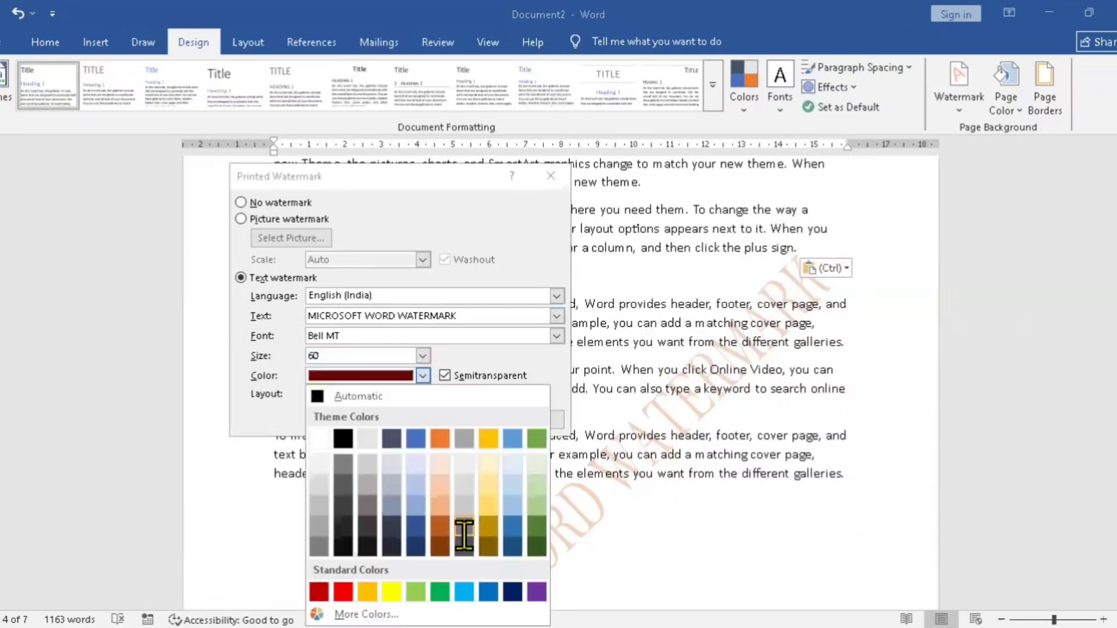
pyautogui.click(510, 523)
pyautogui.press('Return')
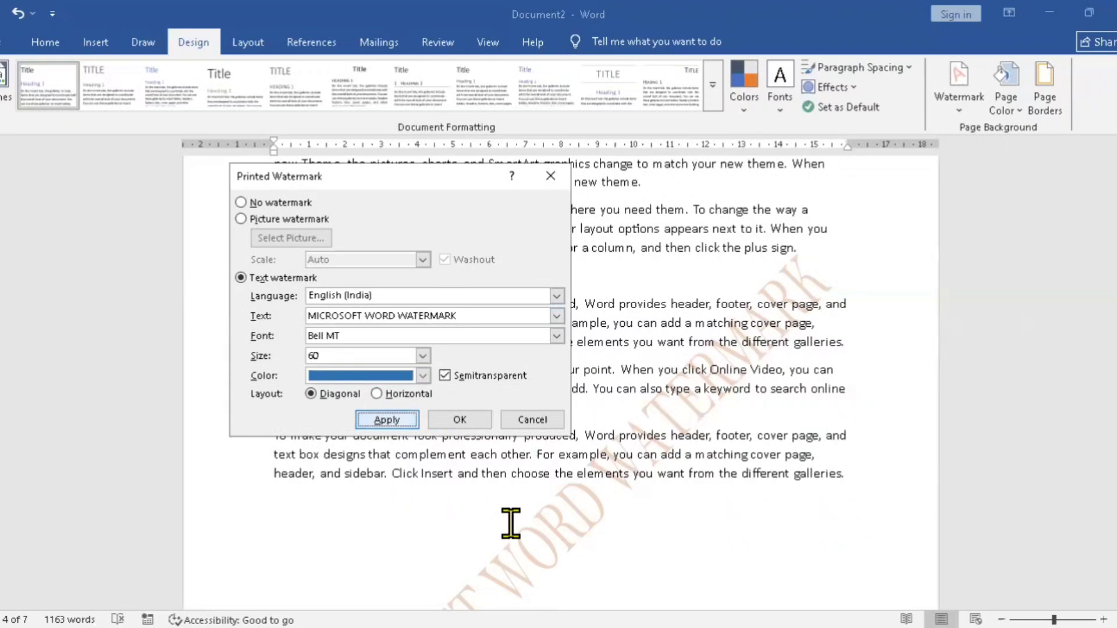
pyautogui.press('Escape')
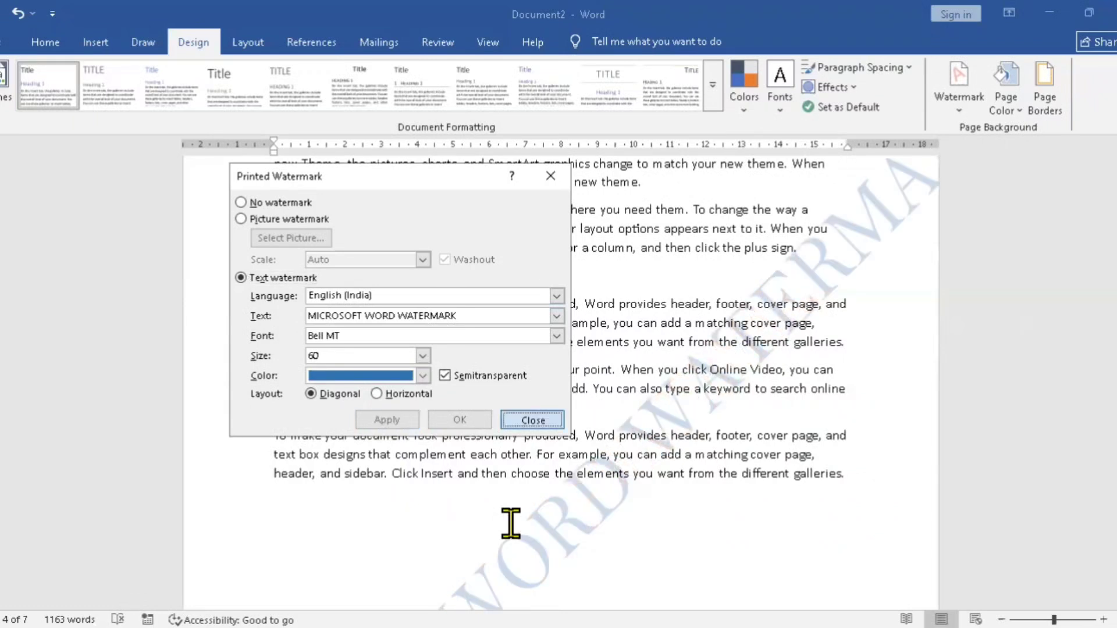
pyautogui.press('Return')
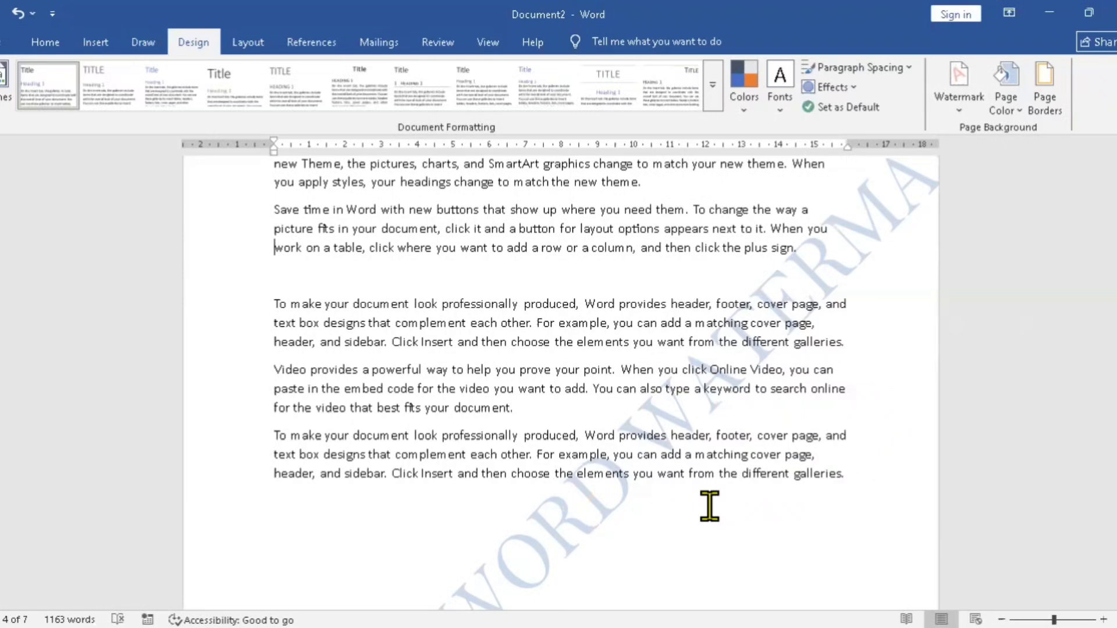
# Step: Examine how the enlarged blue watermark text fits on page 4 from one end to the other
pyautogui.scroll(-10, 709, 506)
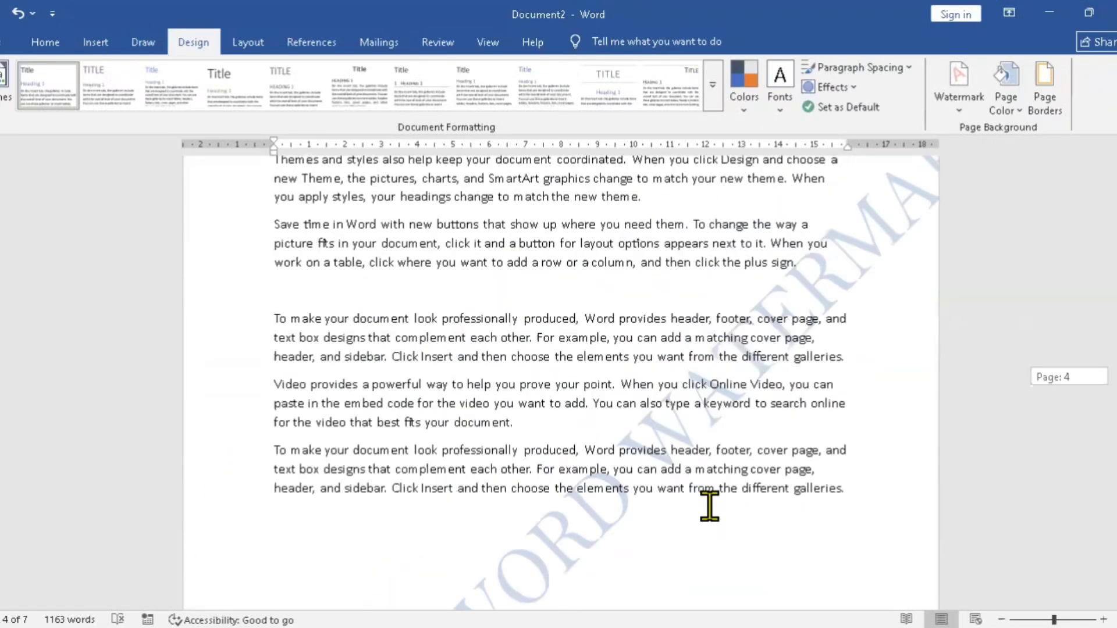
pyautogui.scroll(-7, 709, 506)
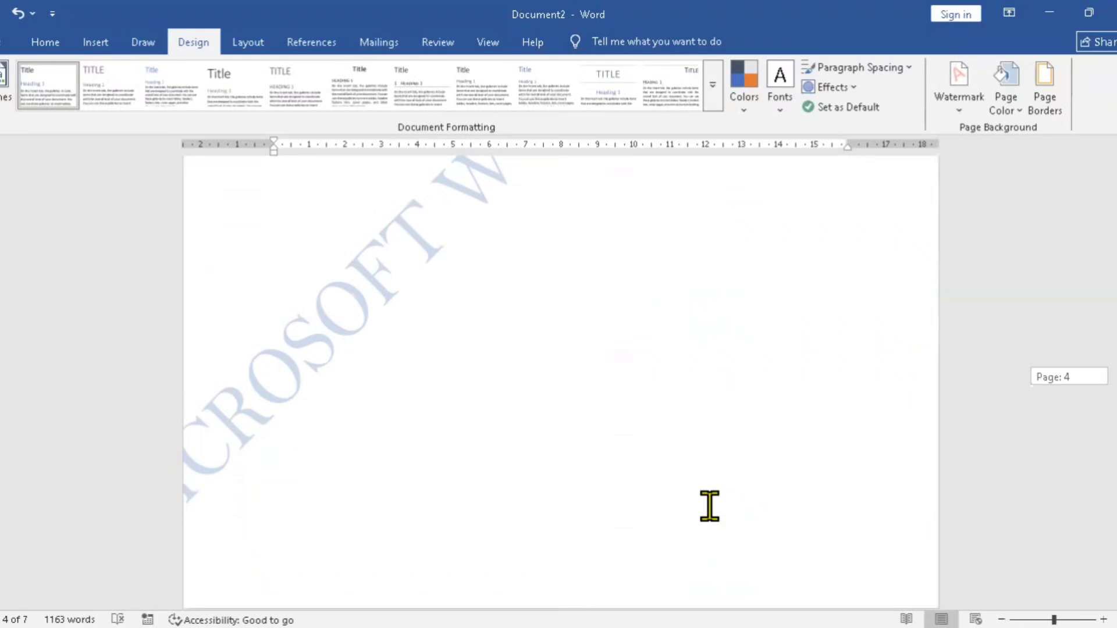
pyautogui.scroll(3, 709, 506)
pyautogui.scroll(3, 709, 506)
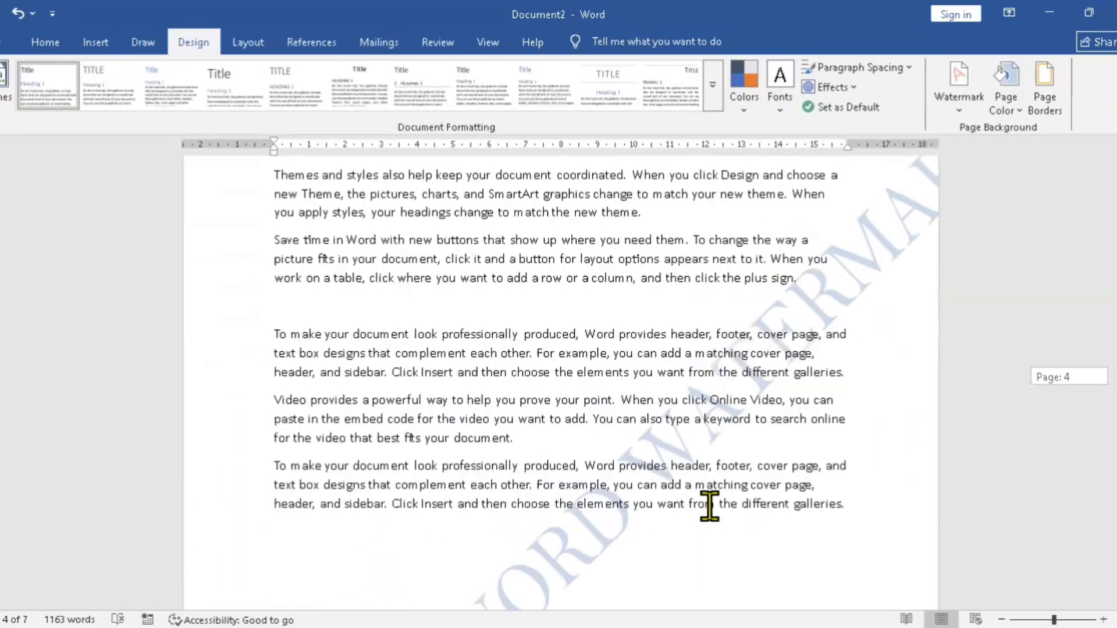
pyautogui.scroll(-1, 709, 506)
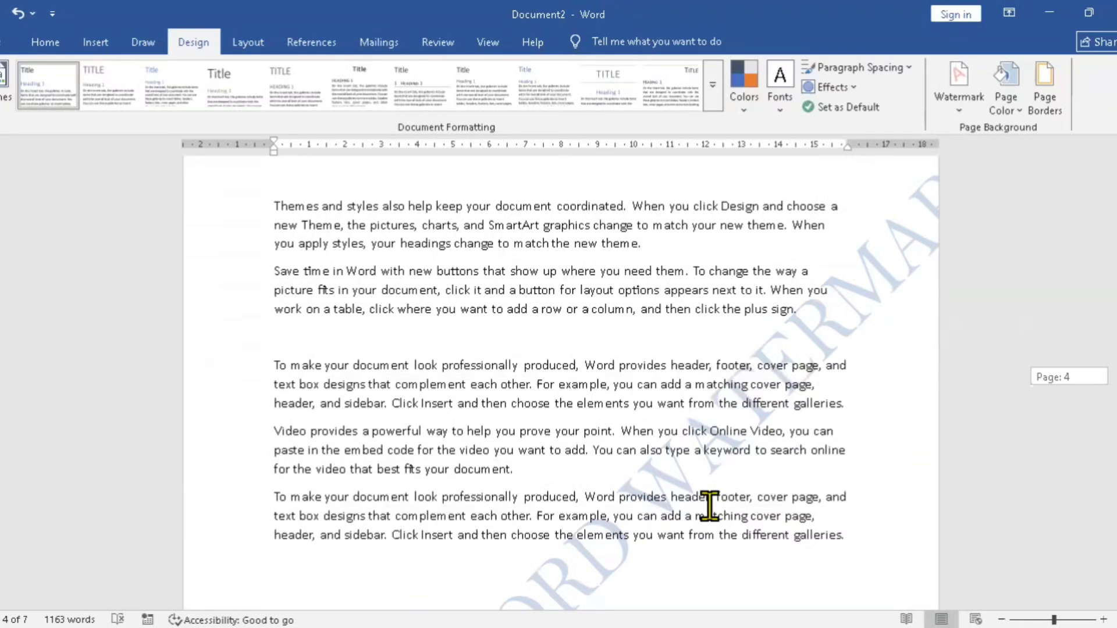
pyautogui.scroll(-10, 709, 506)
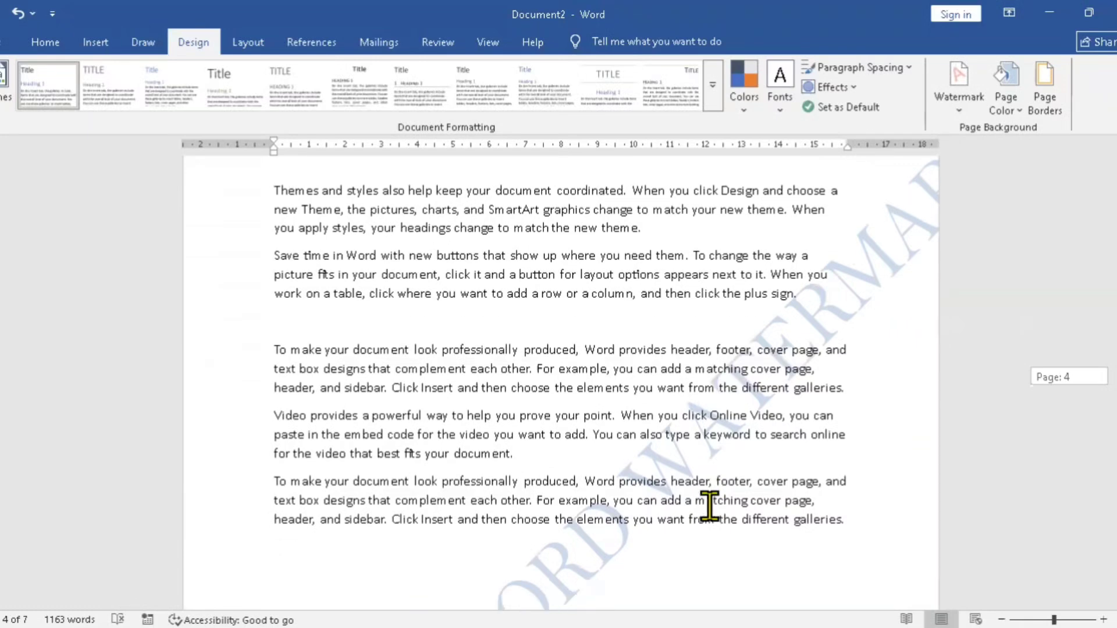
pyautogui.scroll(5, 709, 506)
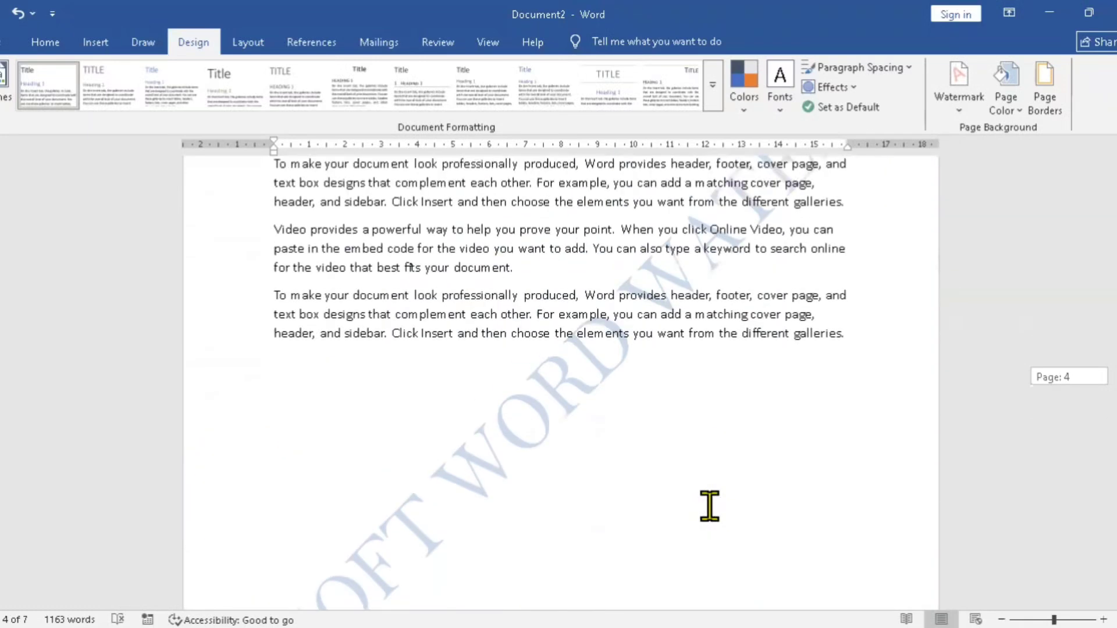
pyautogui.scroll(-4, 709, 506)
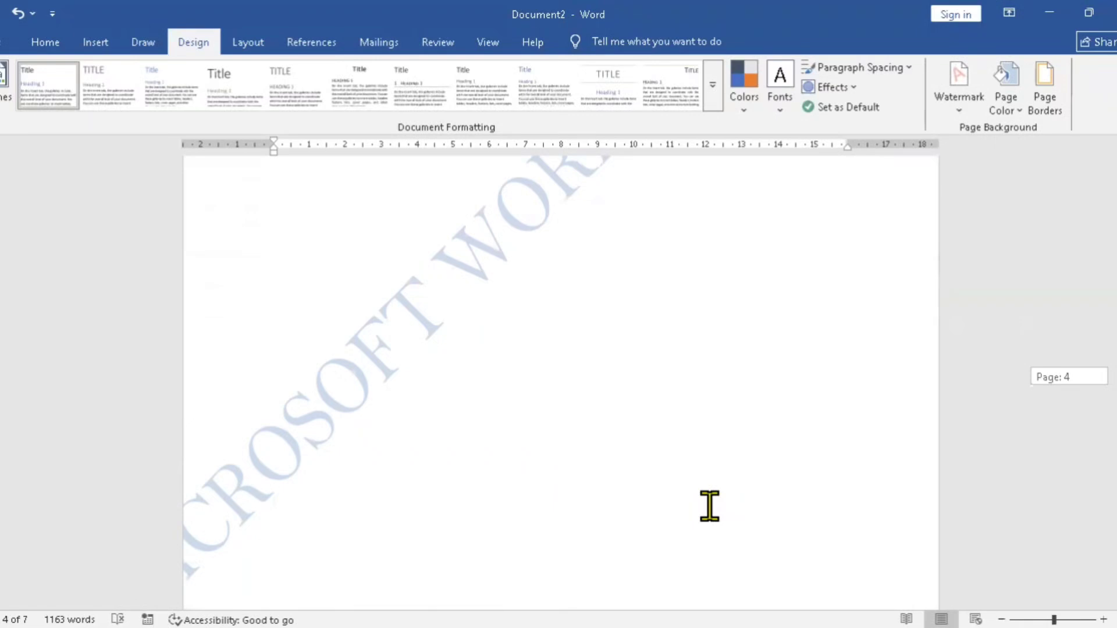
pyautogui.scroll(-4, 709, 506)
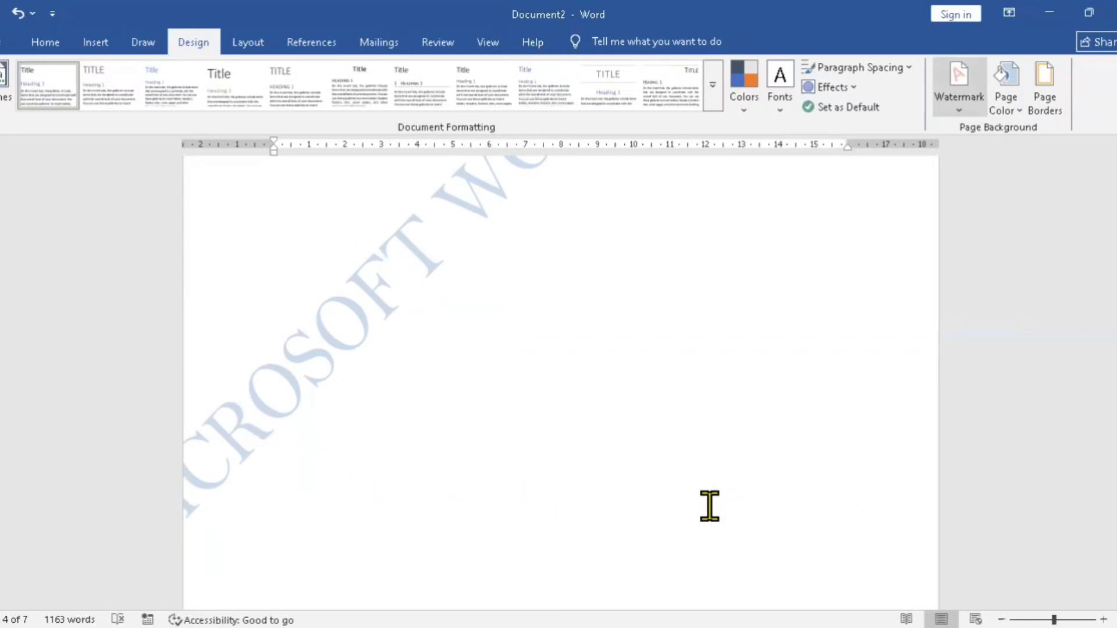
# Step: Shorten the custom watermark text to MICROSOFT and apply it to the document
pyautogui.click(958, 87)
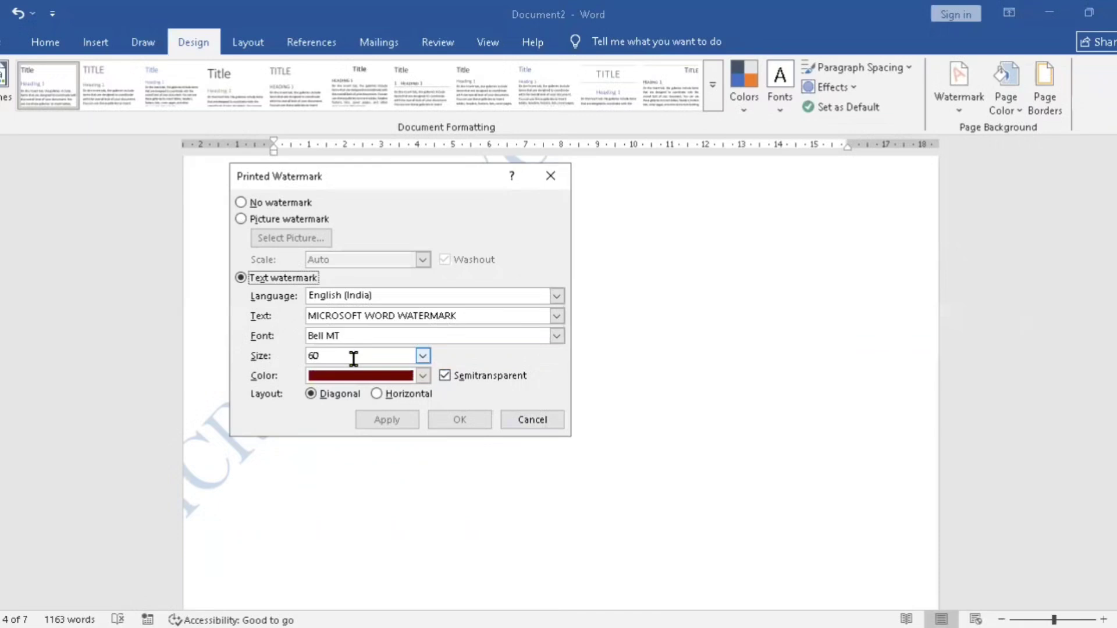
pyautogui.click(364, 314)
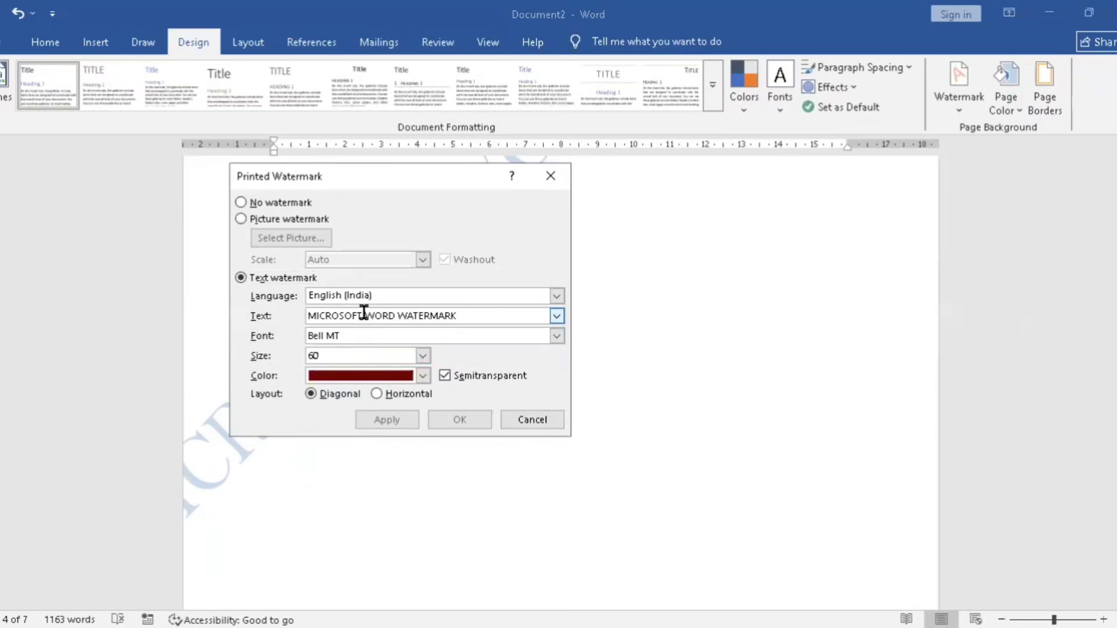
pyautogui.press('Delete')
pyautogui.press('Delete')
pyautogui.press('Delete')
pyautogui.press('Delete')
pyautogui.press('Delete')
pyautogui.press('Delete')
pyautogui.press('Delete')
pyautogui.press('Delete')
pyautogui.press('Delete')
pyautogui.press('Delete')
pyautogui.press('Delete')
pyautogui.press('Delete')
pyautogui.press('Delete')
pyautogui.press('Delete')
pyautogui.press('Delete')
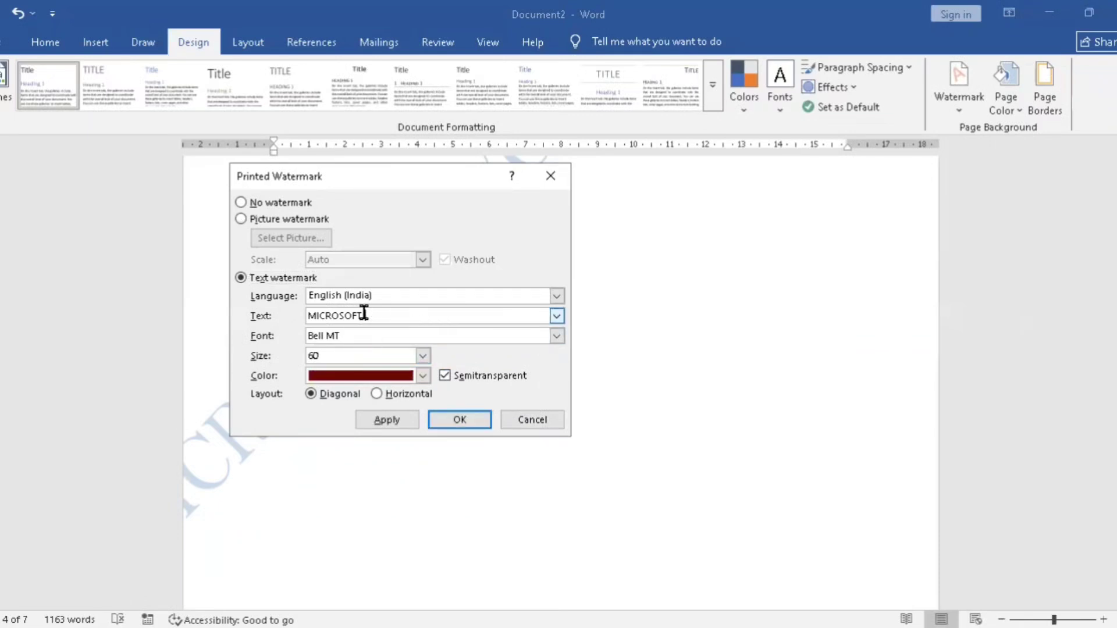
pyautogui.hotkey('alt', 'a')
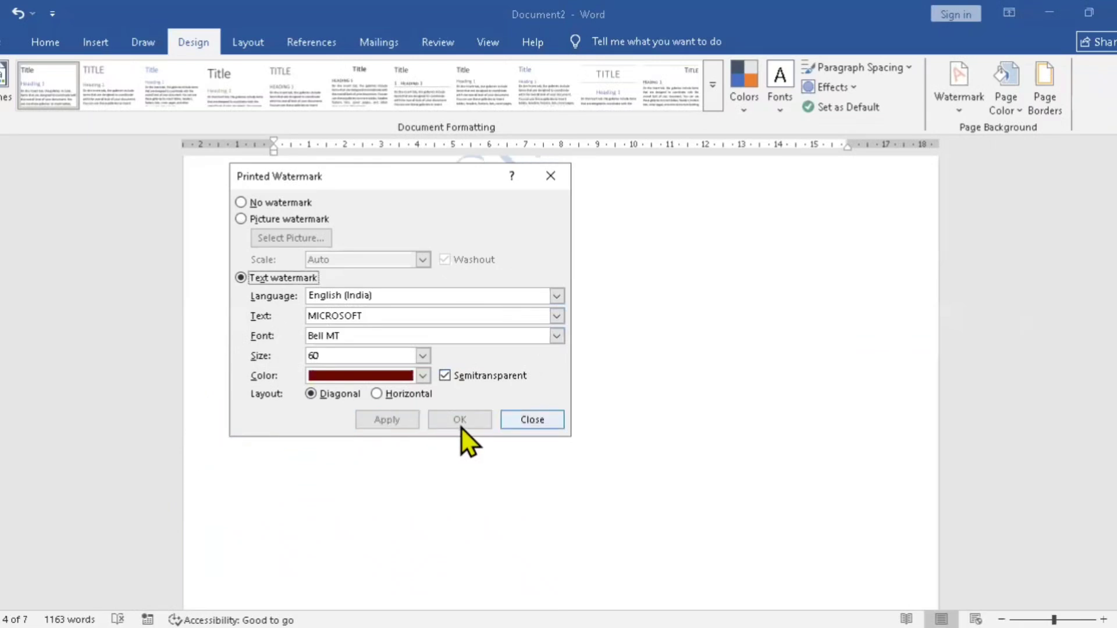
pyautogui.click(532, 420)
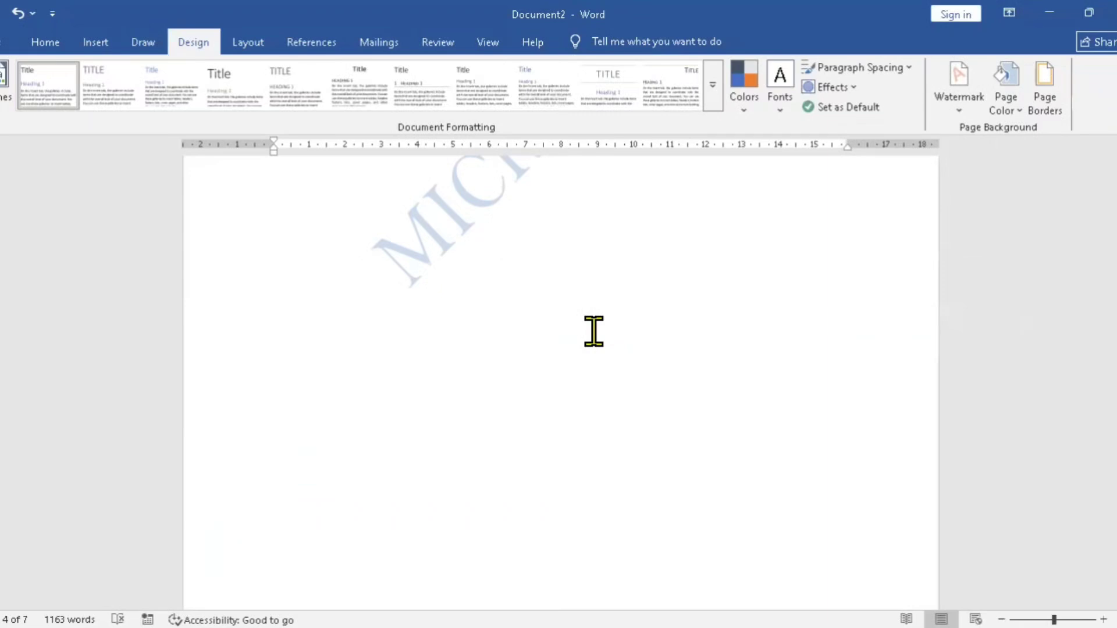
# Step: Change the MICROSOFT watermark's layout to Horizontal and apply it
pyautogui.scroll(5, 593, 331)
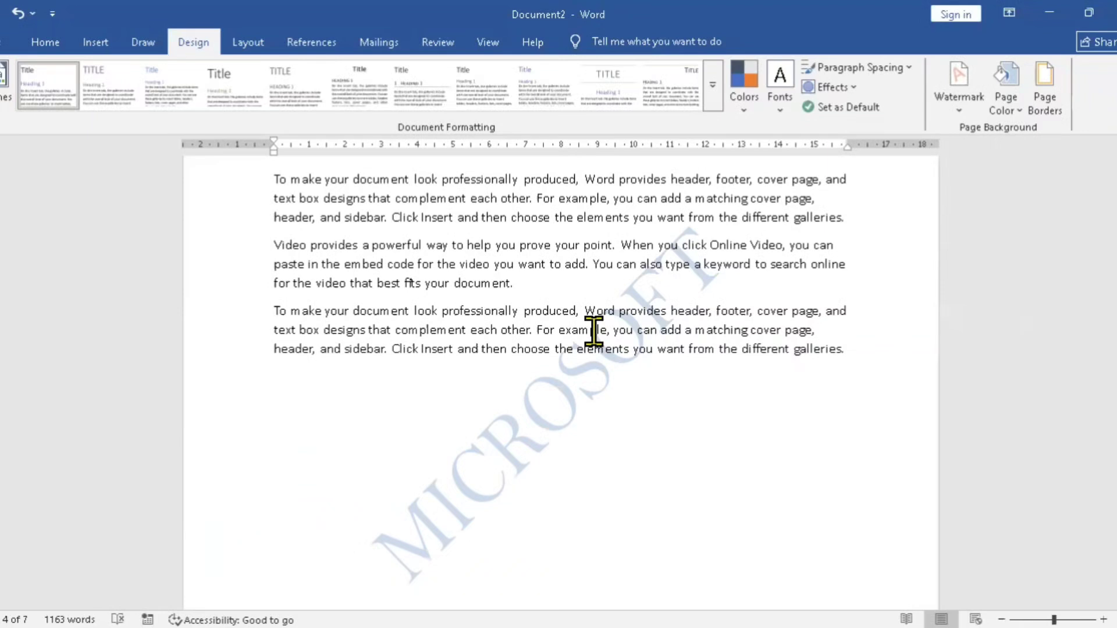
pyautogui.click(959, 84)
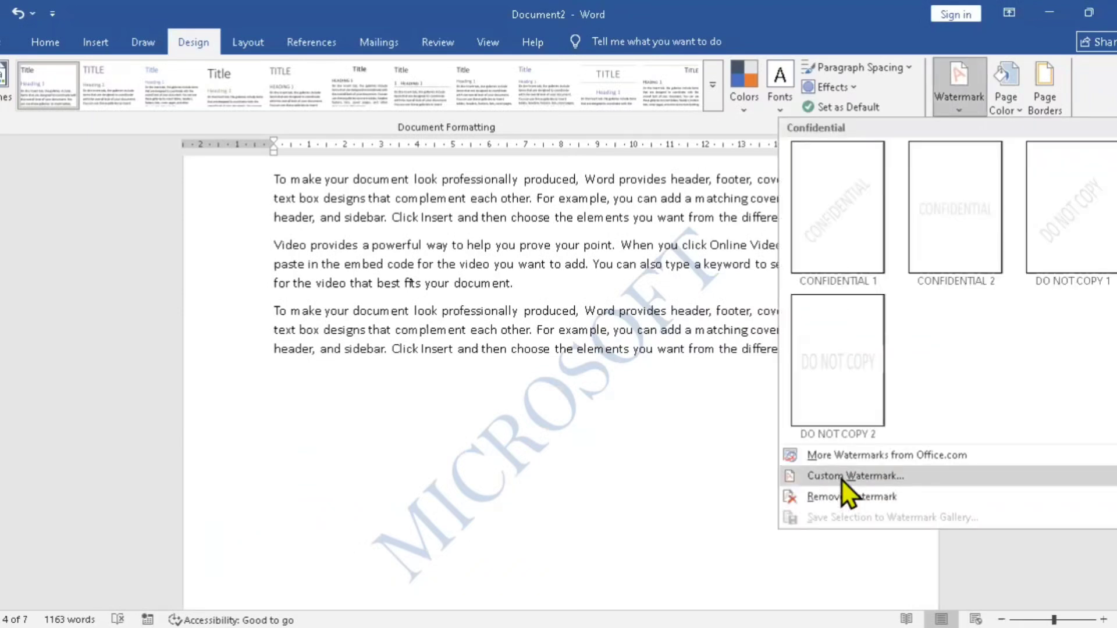
pyautogui.click(842, 479)
pyautogui.hotkey('alt', 'h')
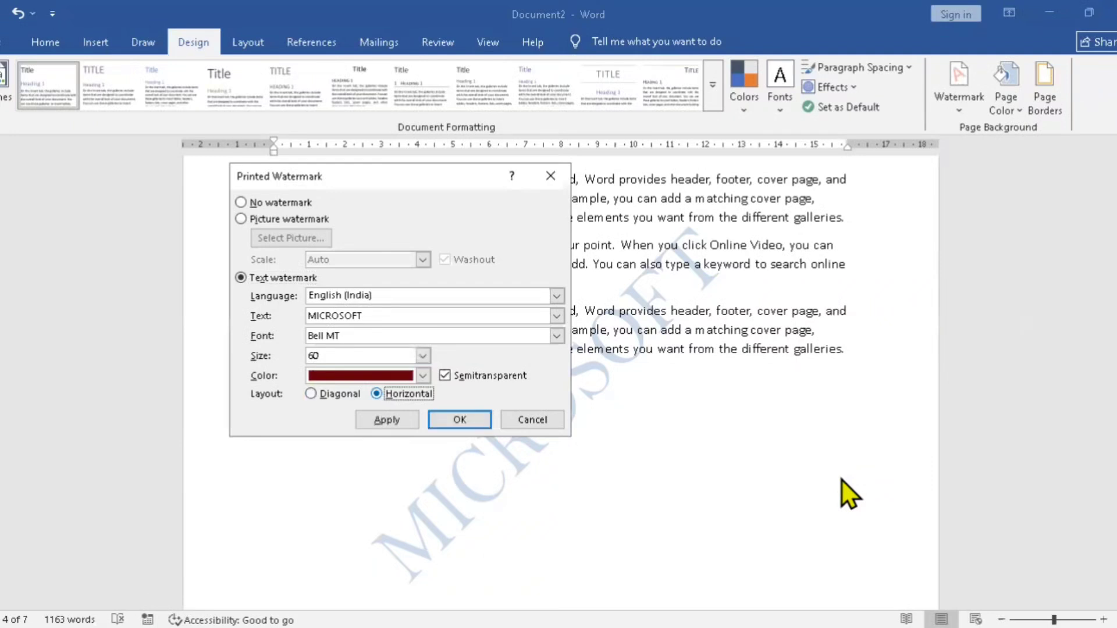
pyautogui.hotkey('alt', 'a')
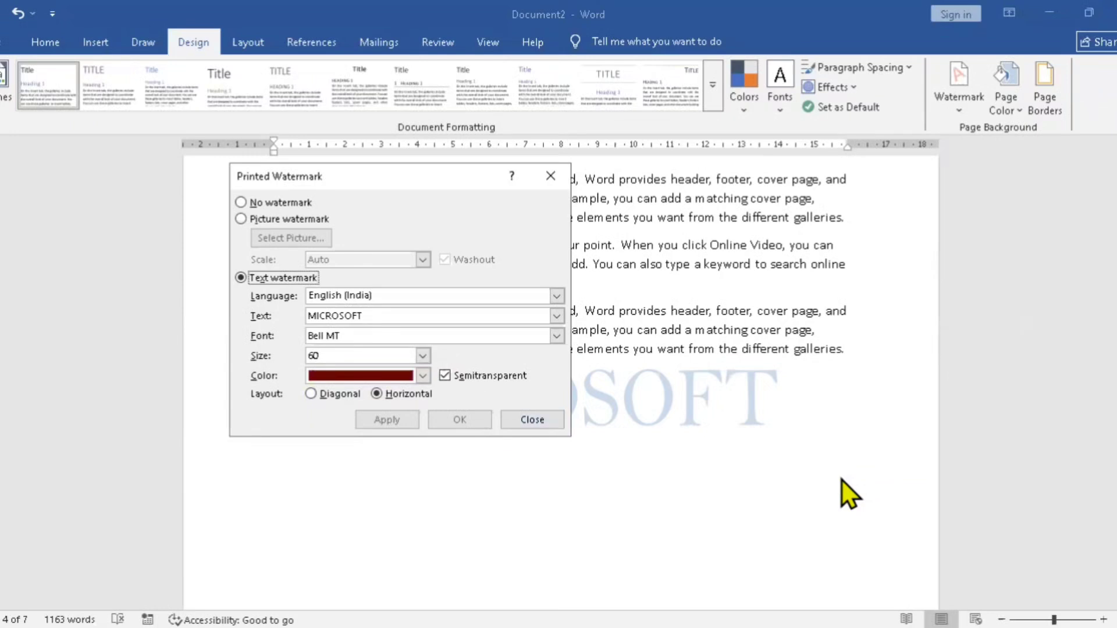
# Step: Turn off the MICROSOFT watermark's Semitransparent option and apply it, and restore and reapply the option for comparison
pyautogui.hotkey('alt', 's')
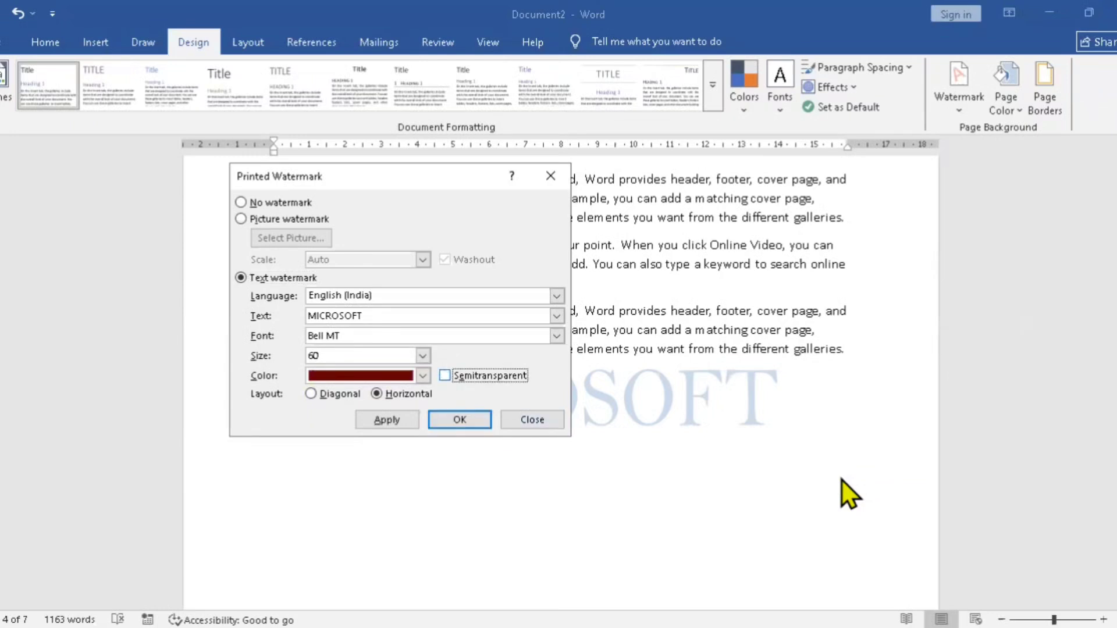
pyautogui.hotkey('alt', 'a')
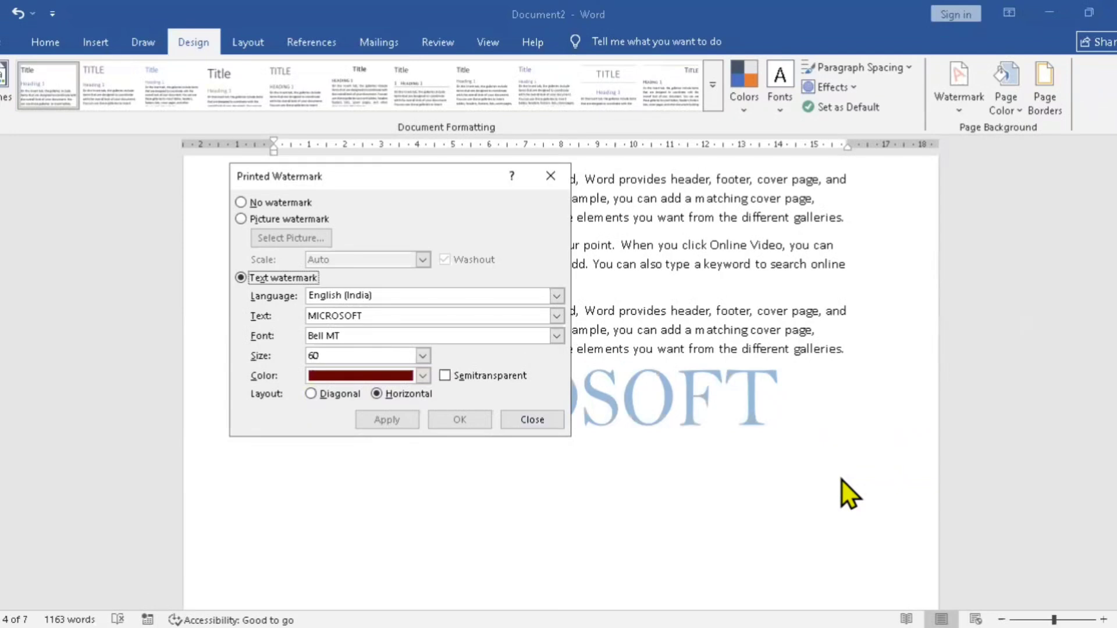
pyautogui.hotkey('alt', 's')
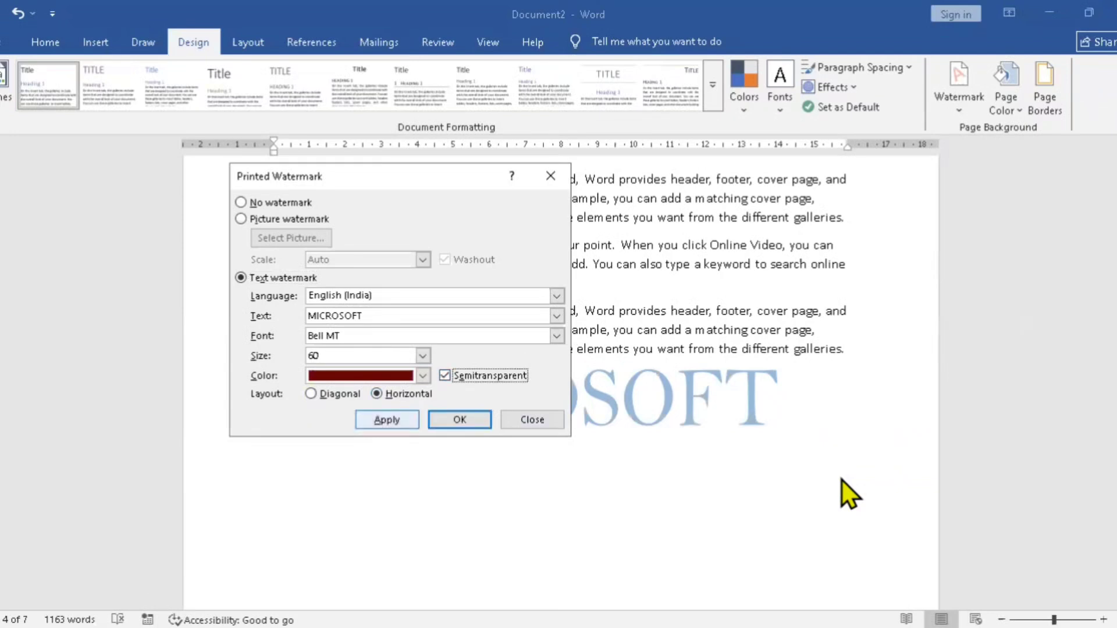
pyautogui.hotkey('alt', 'a')
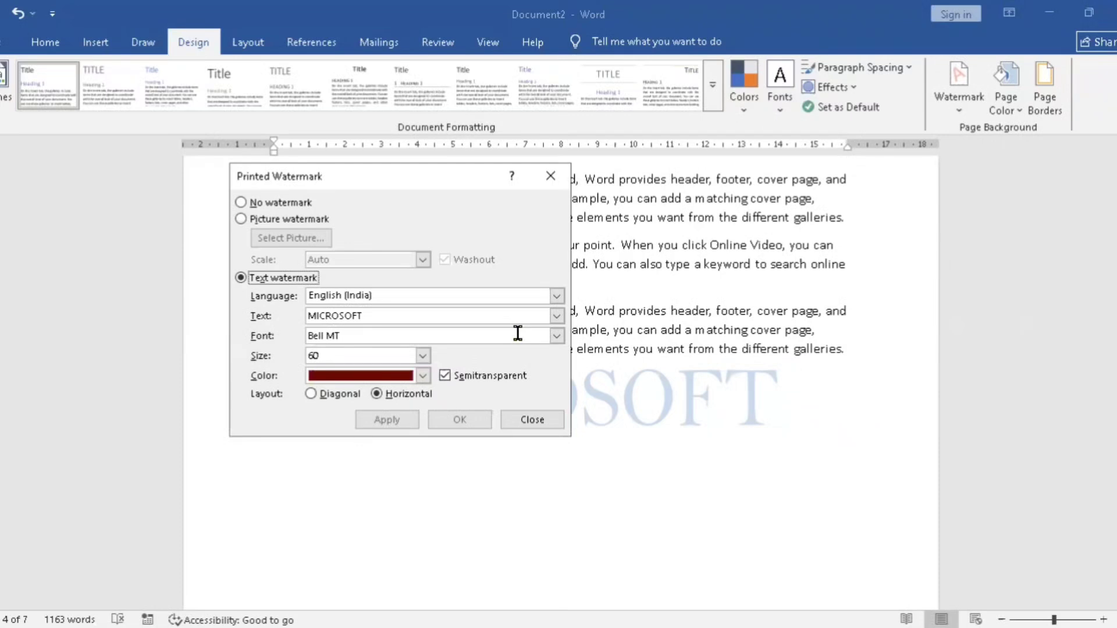
# Step: Switch to a picture watermark and search Bing images for MICROSOFT LOGO
pyautogui.click(251, 216)
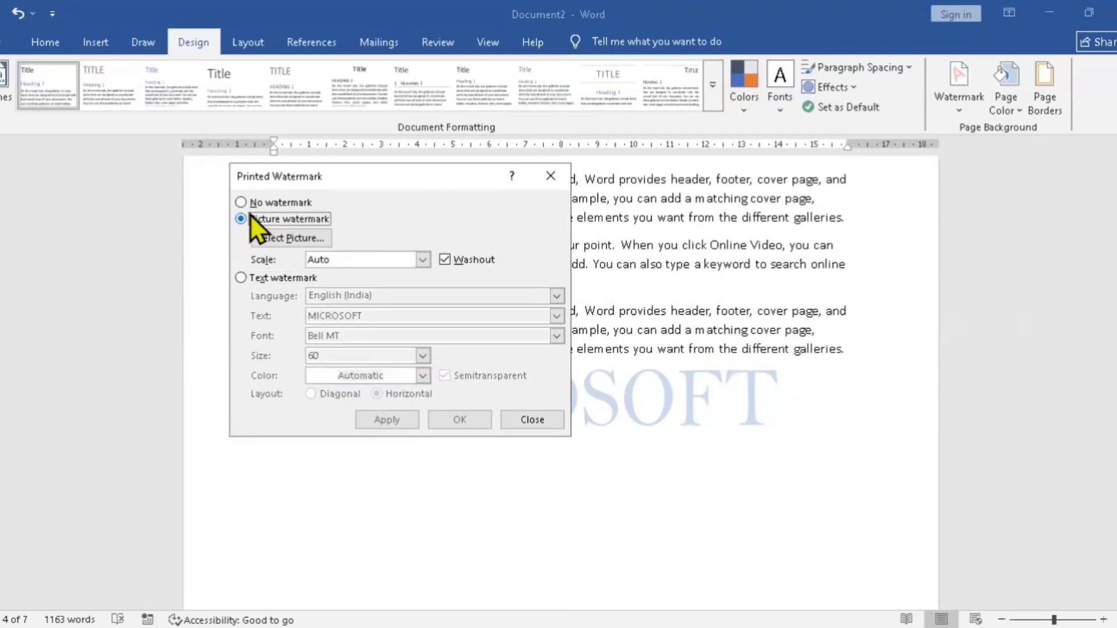
pyautogui.click(294, 241)
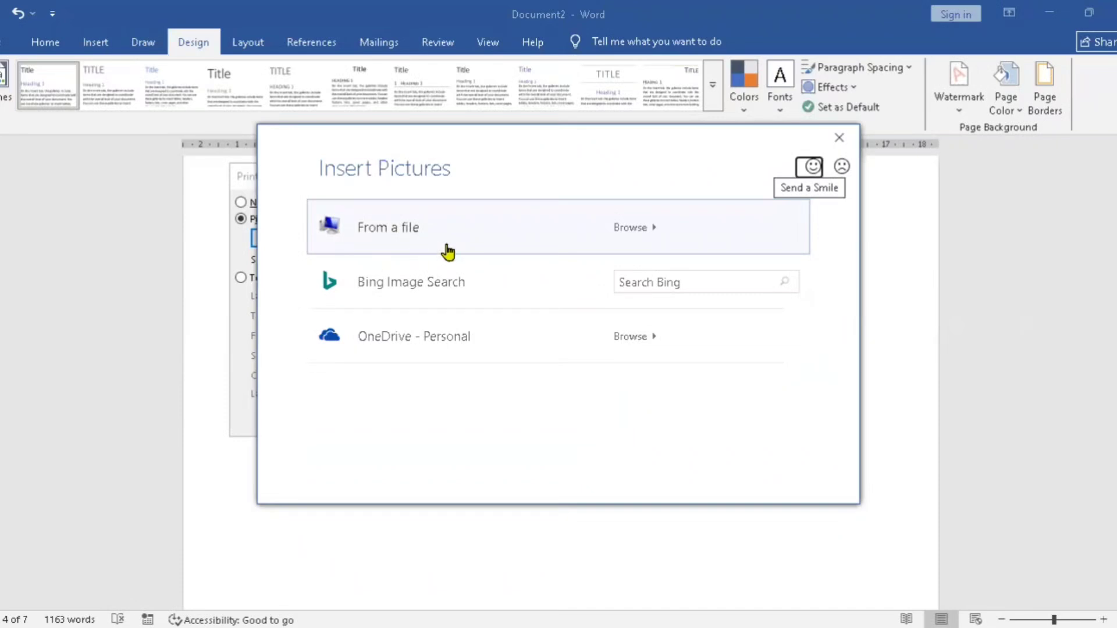
pyautogui.click(656, 281)
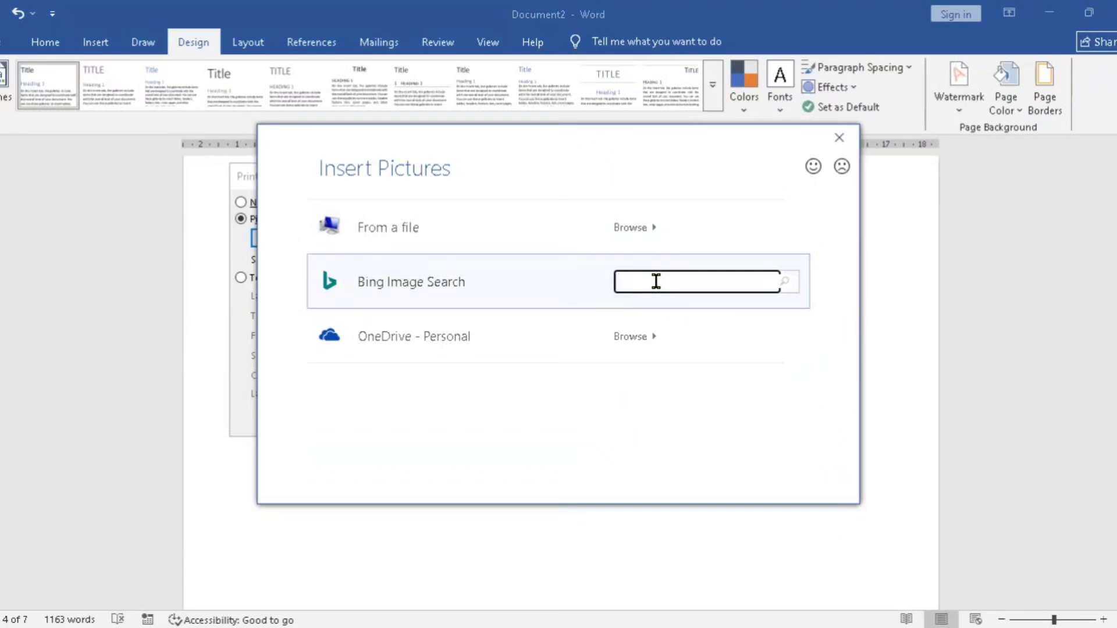
pyautogui.write('MICRO')
pyautogui.press('BackSpace')
pyautogui.write('OSOFT LOGO')
pyautogui.press('Return')
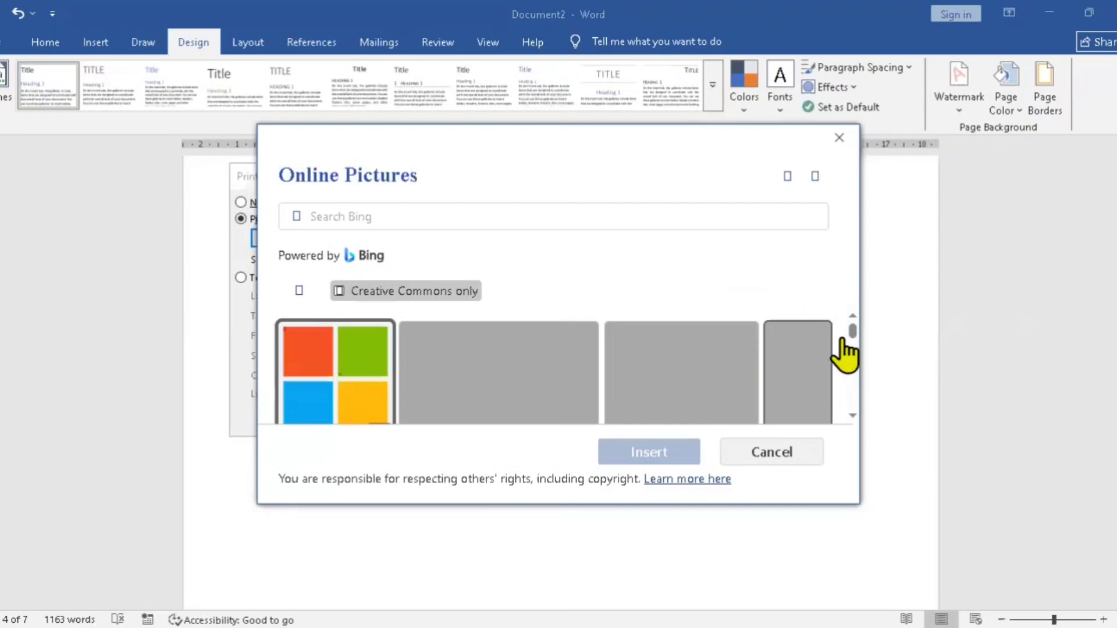
# Step: Try to insert the first four-color Microsoft logo picture, converting it from JPEG File Interchange Format
pyautogui.click(328, 383)
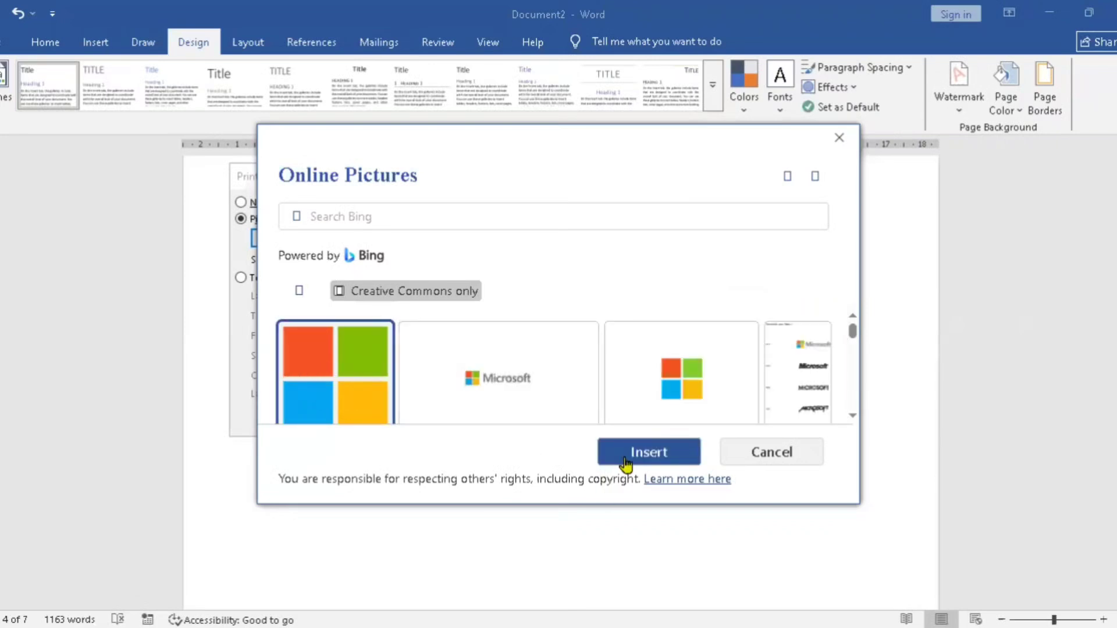
pyautogui.click(650, 453)
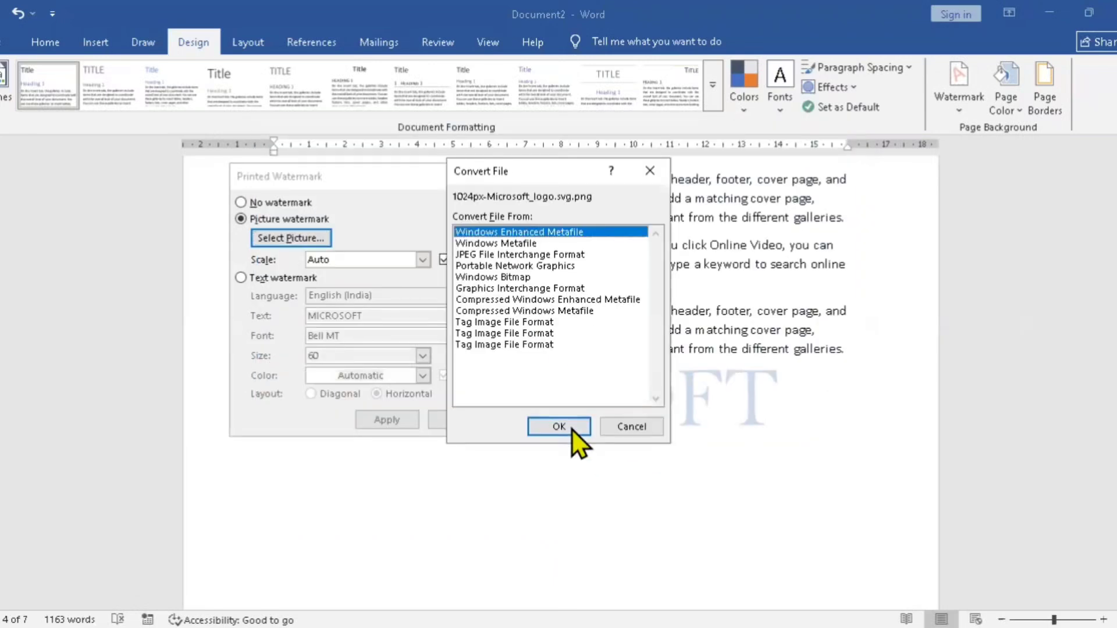
pyautogui.click(487, 257)
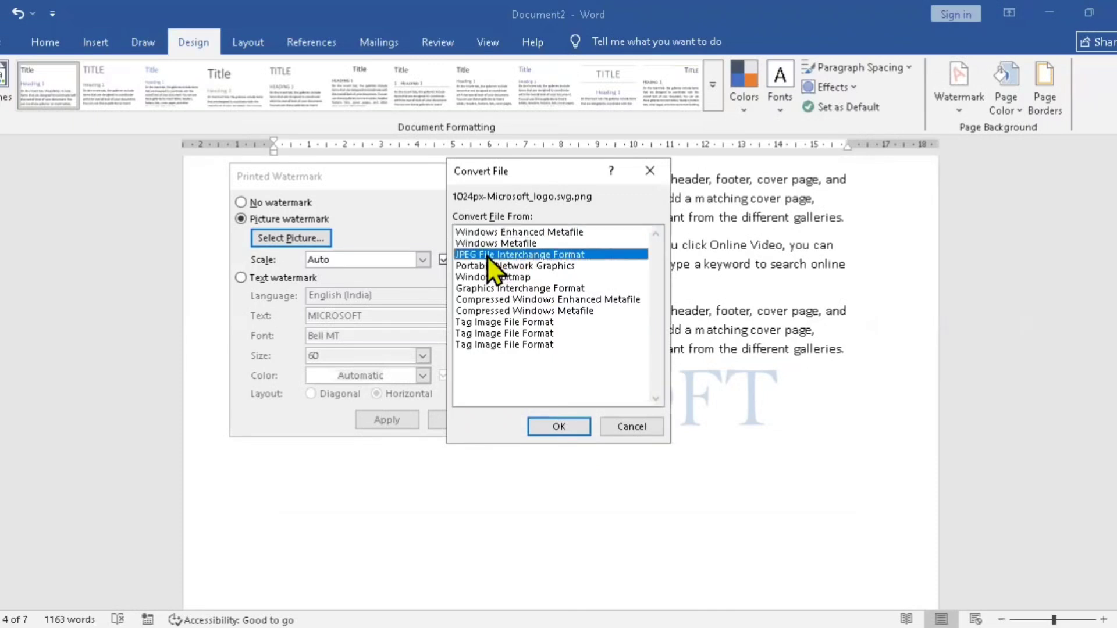
pyautogui.click(558, 427)
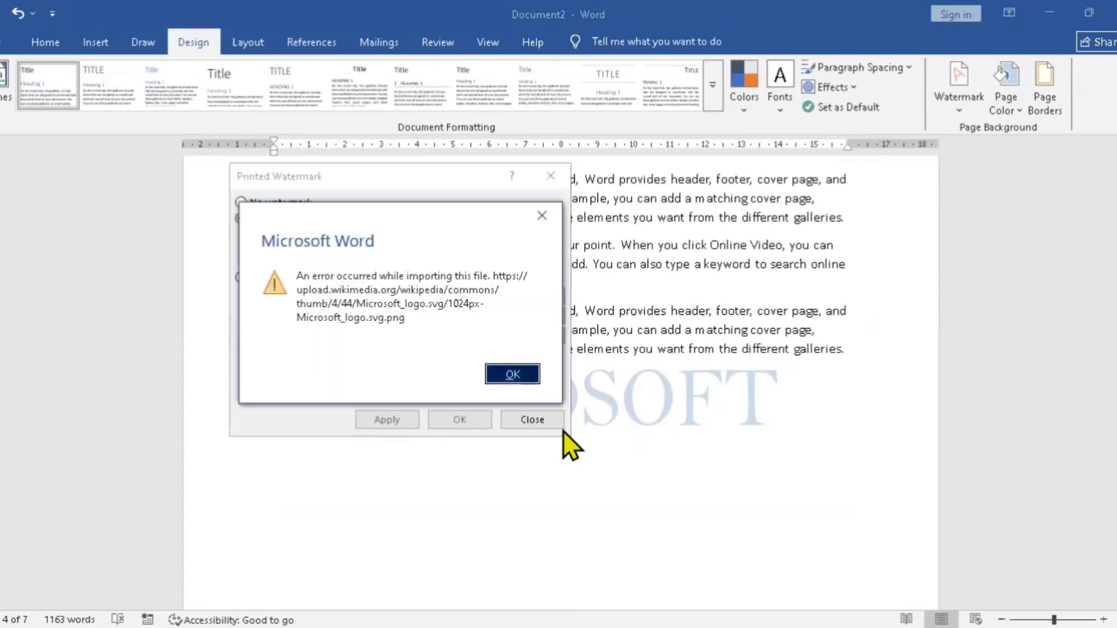
pyautogui.press('Return')
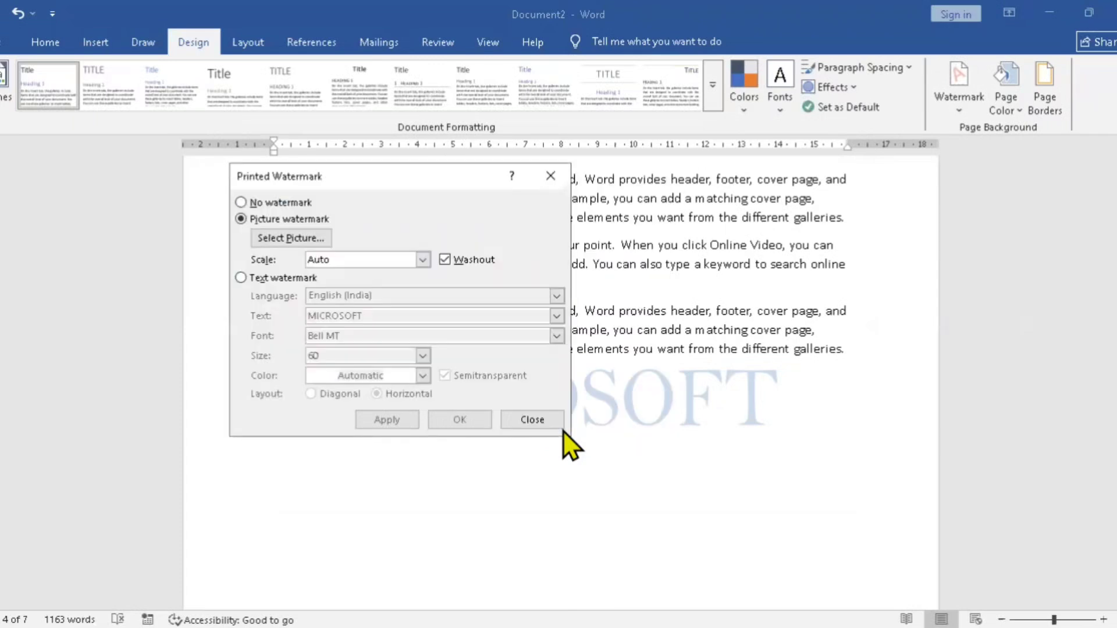
# Step: Search Bing images for MICROSOFT and apply the photo of the lit Microsoft sign as the picture watermark
pyautogui.click(263, 235)
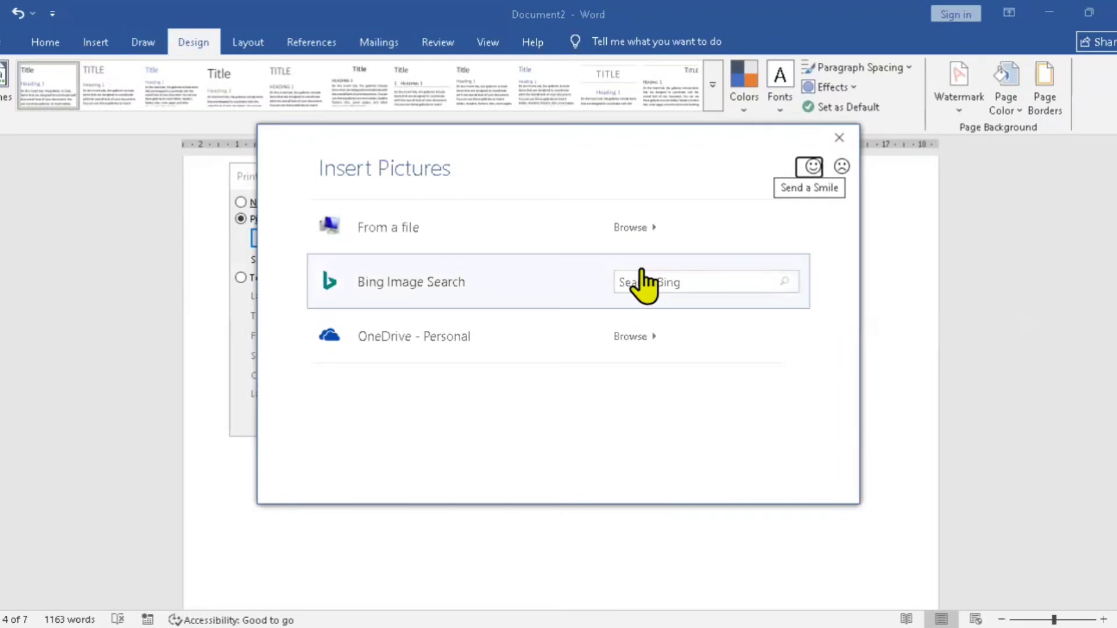
pyautogui.click(654, 281)
pyautogui.write('M')
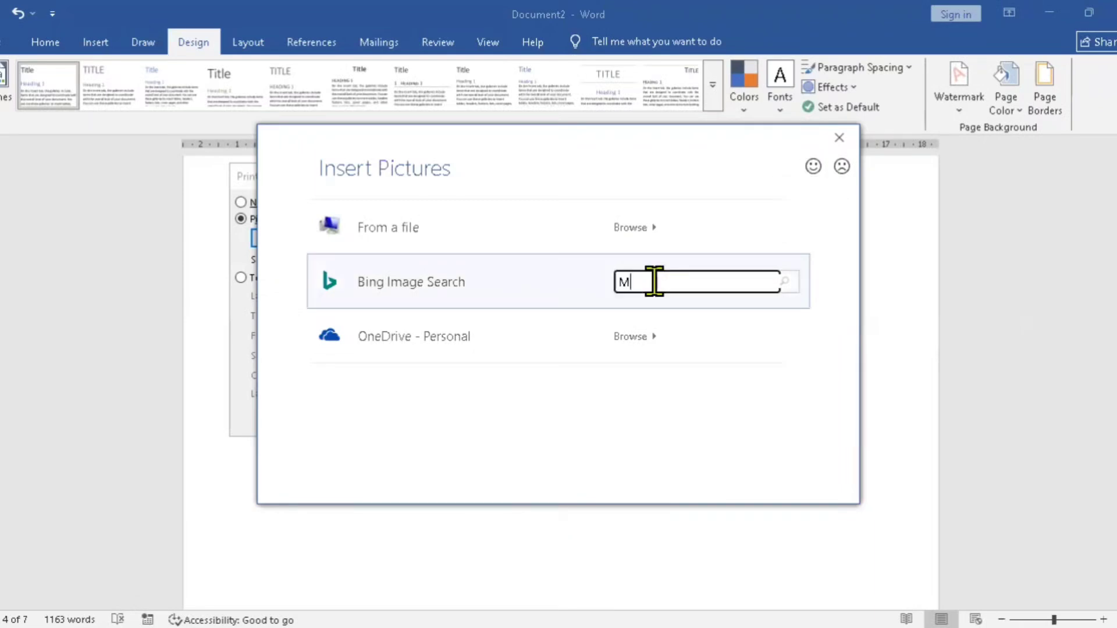
pyautogui.write('ICROSOFT')
pyautogui.press('Return')
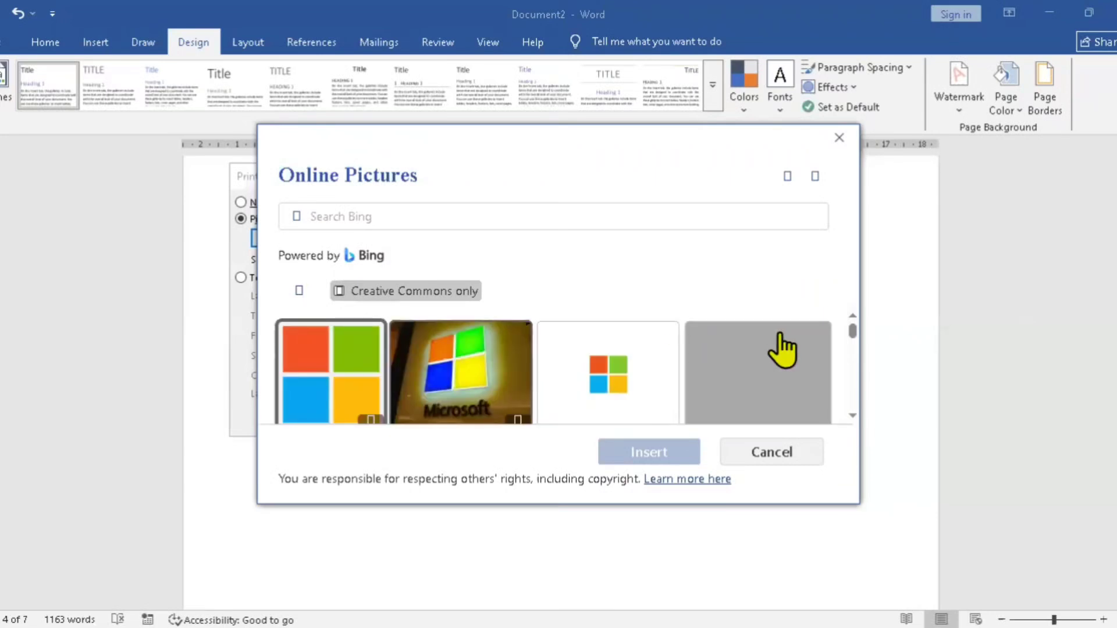
pyautogui.click(460, 373)
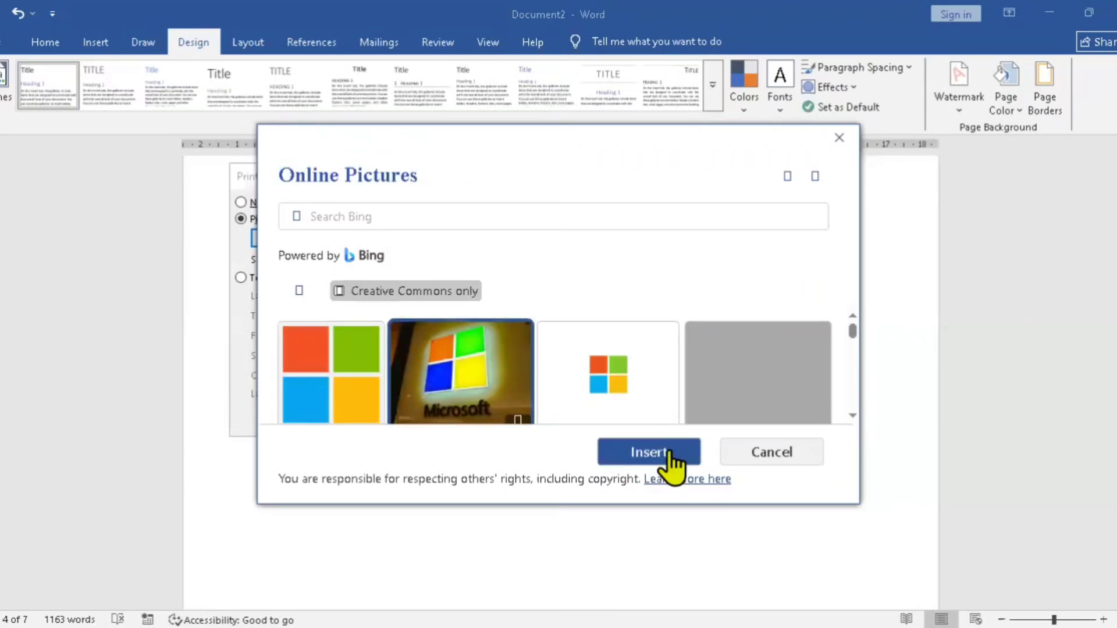
pyautogui.click(648, 453)
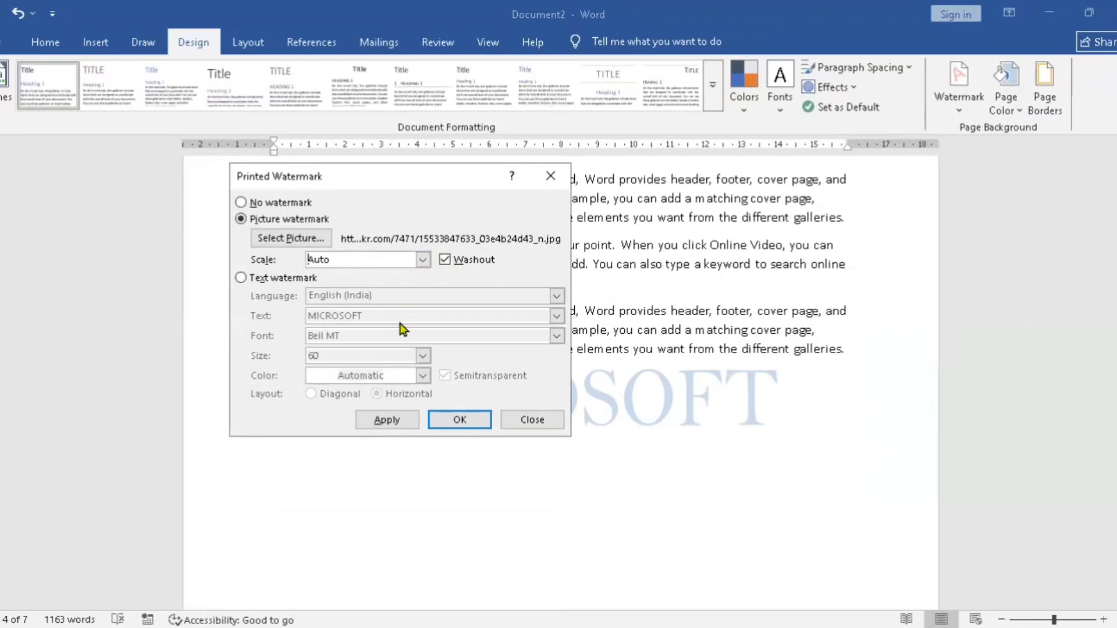
pyautogui.click(387, 420)
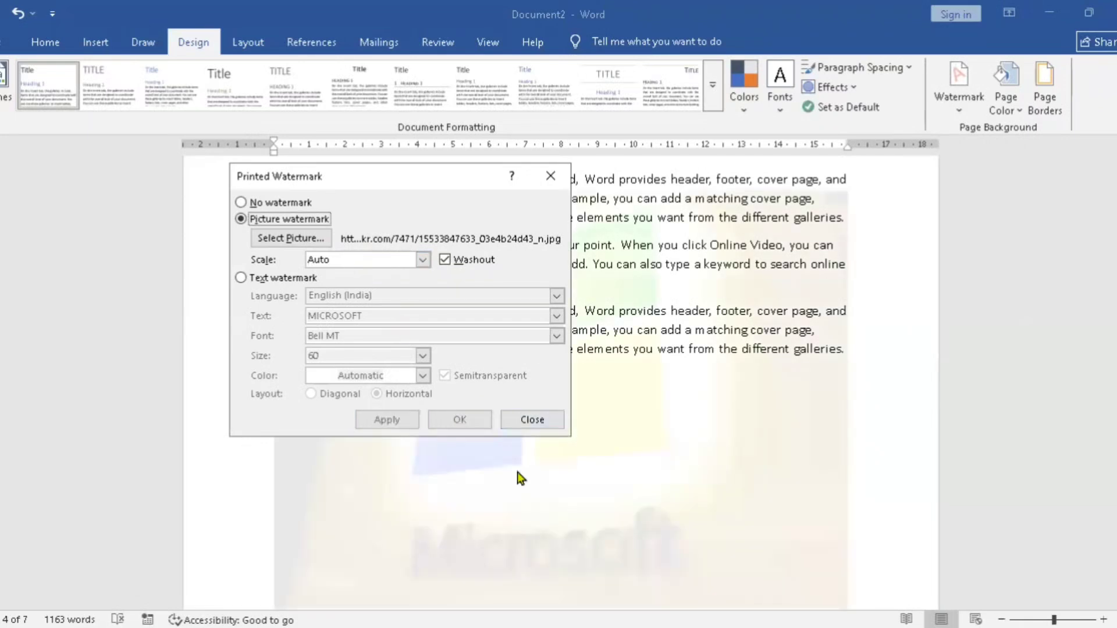
pyautogui.click(532, 420)
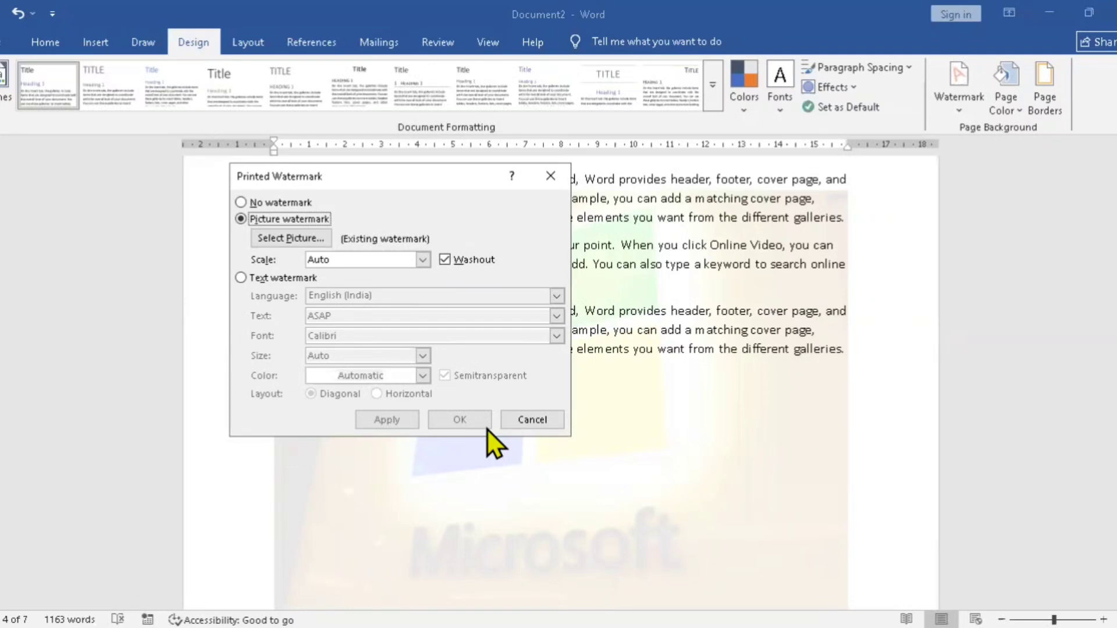
# Step: Turn off Washout for the picture watermark and apply it, and restore and reapply Washout for comparison
pyautogui.click(459, 259)
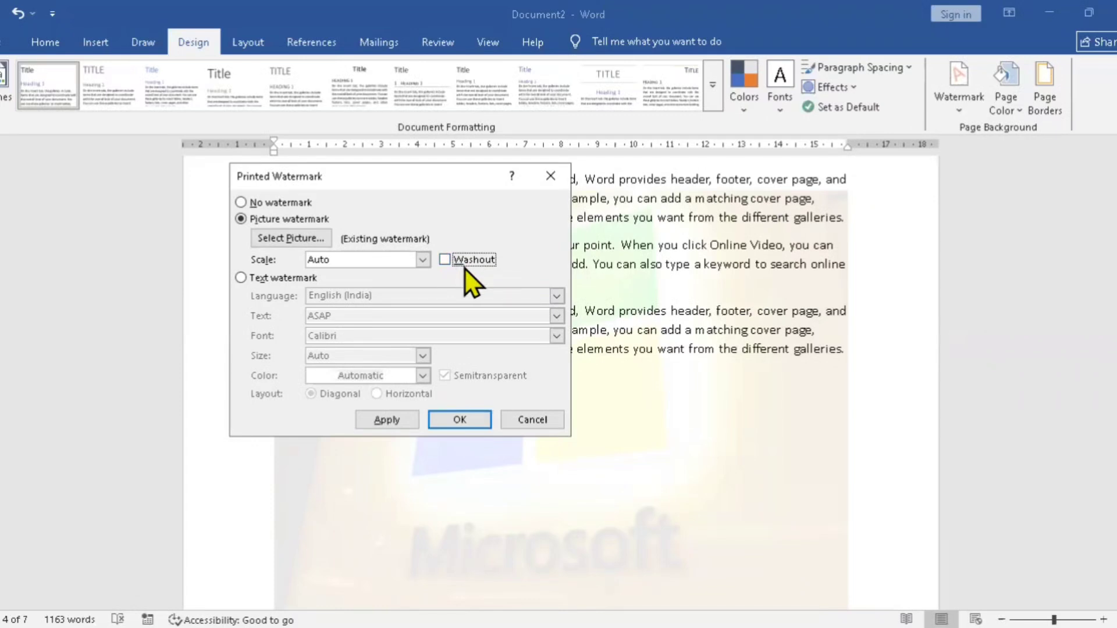
pyautogui.press('Tab')
pyautogui.press('space')
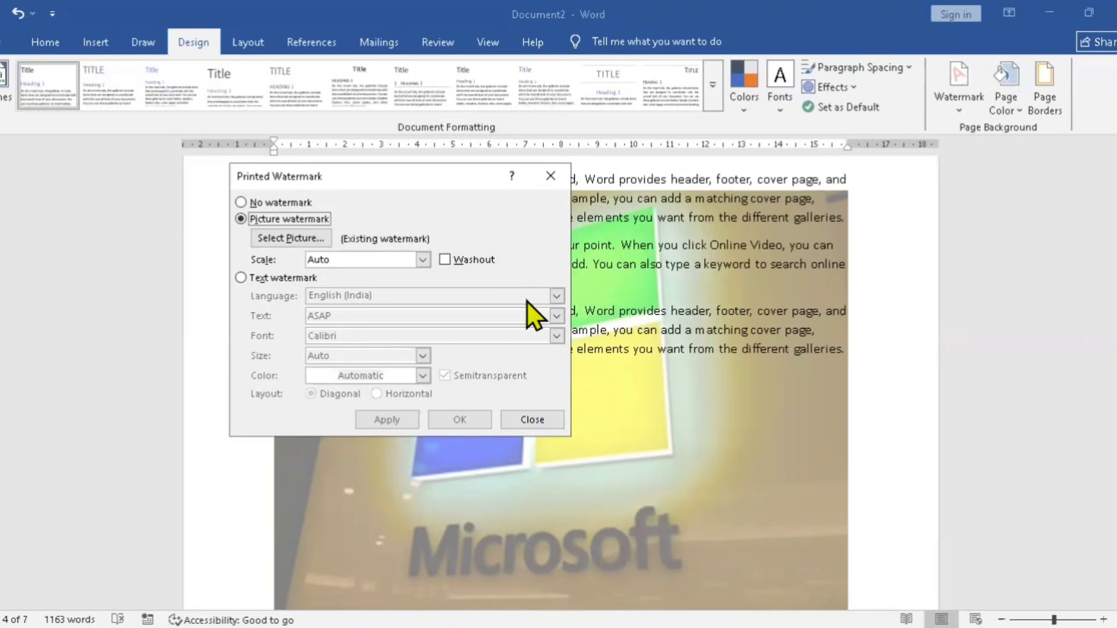
pyautogui.click(446, 260)
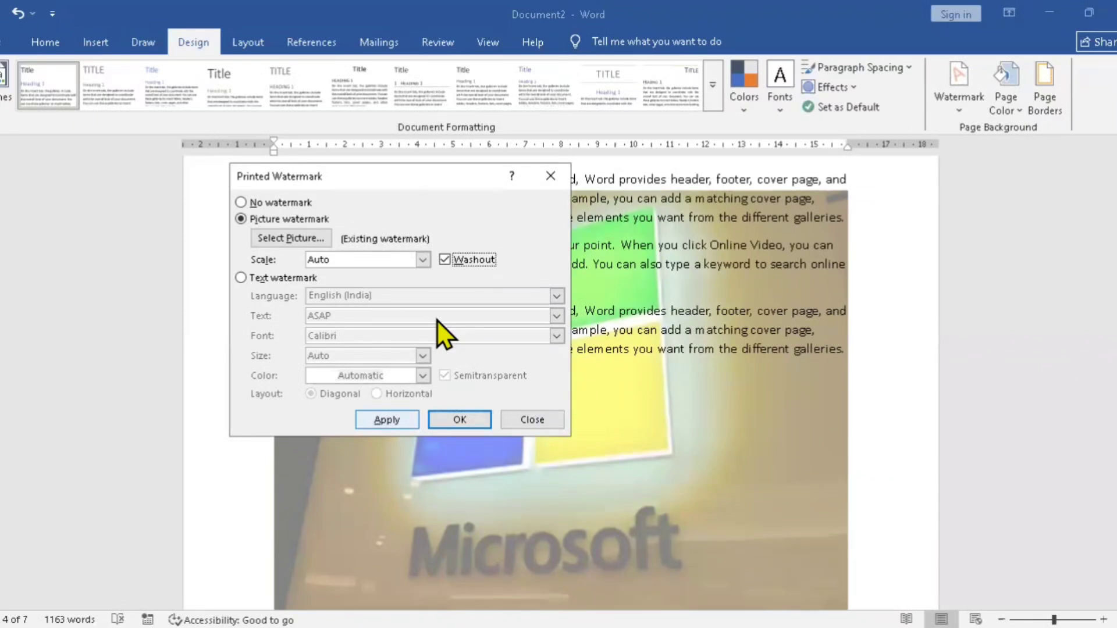
pyautogui.hotkey('alt', 'a')
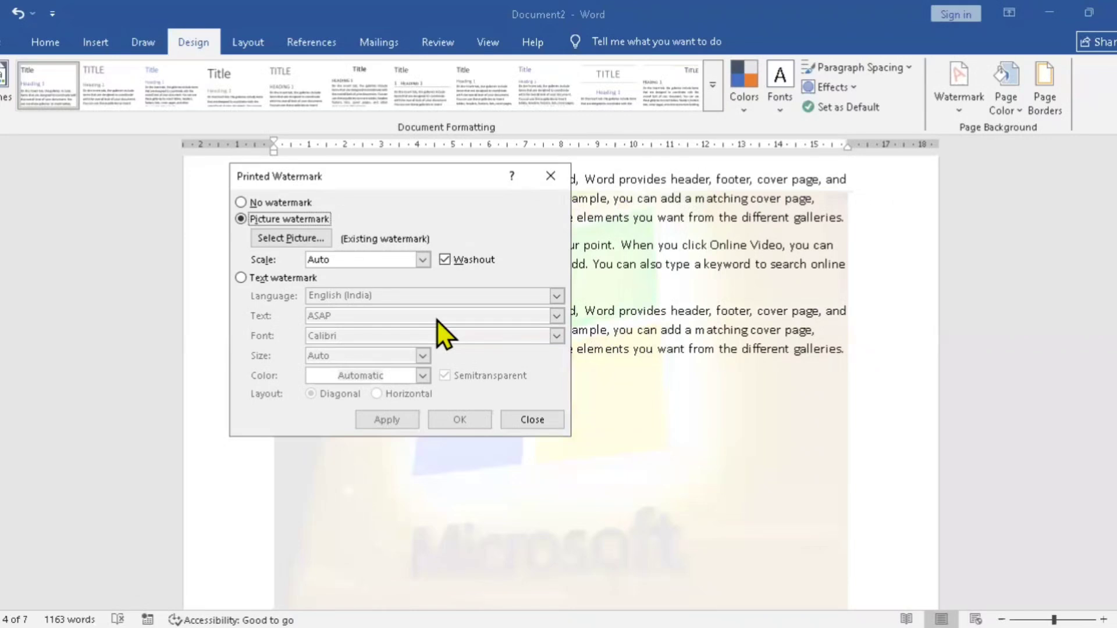
# Step: Search Bing images for COMPUTER and apply the first desktop computer picture as the watermark, keeping Washout on
pyautogui.click(310, 239)
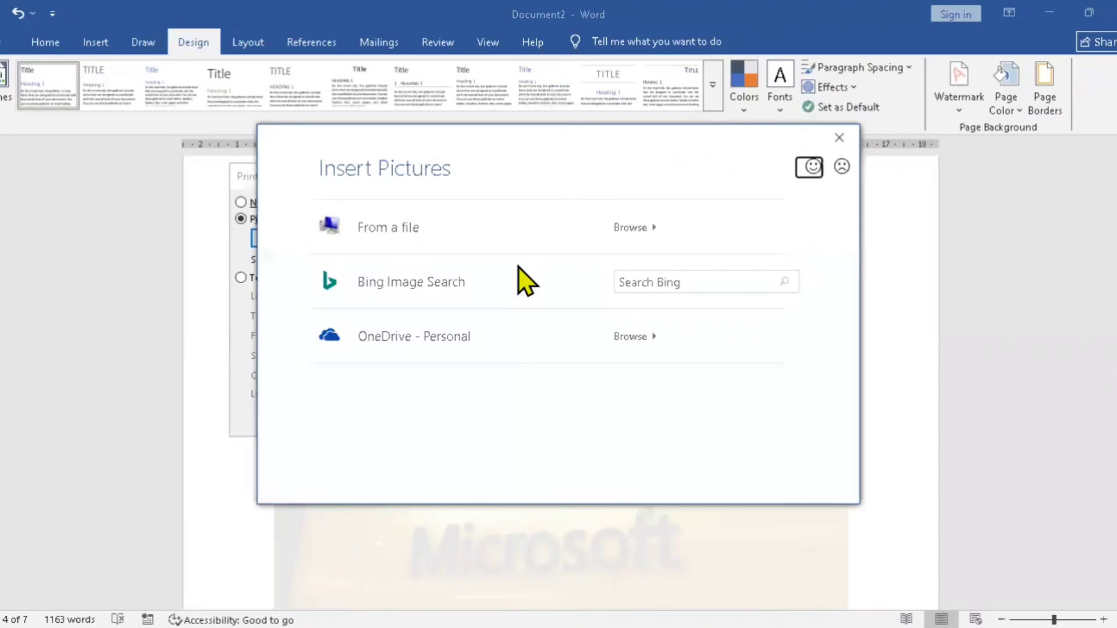
pyautogui.click(656, 285)
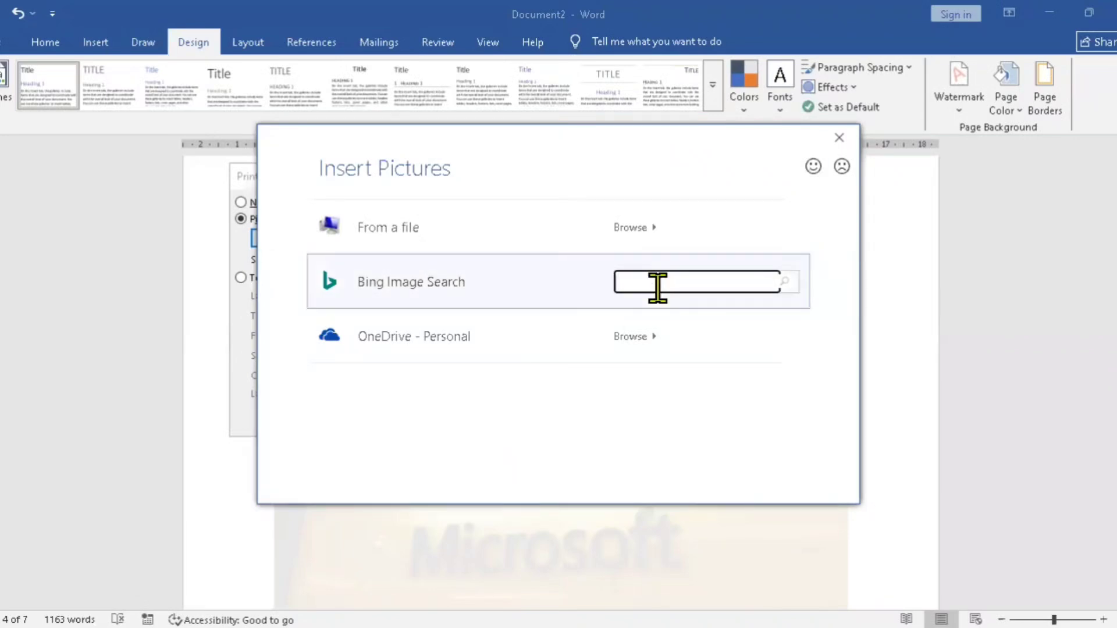
pyautogui.write('COMPUTER')
pyautogui.press('Return')
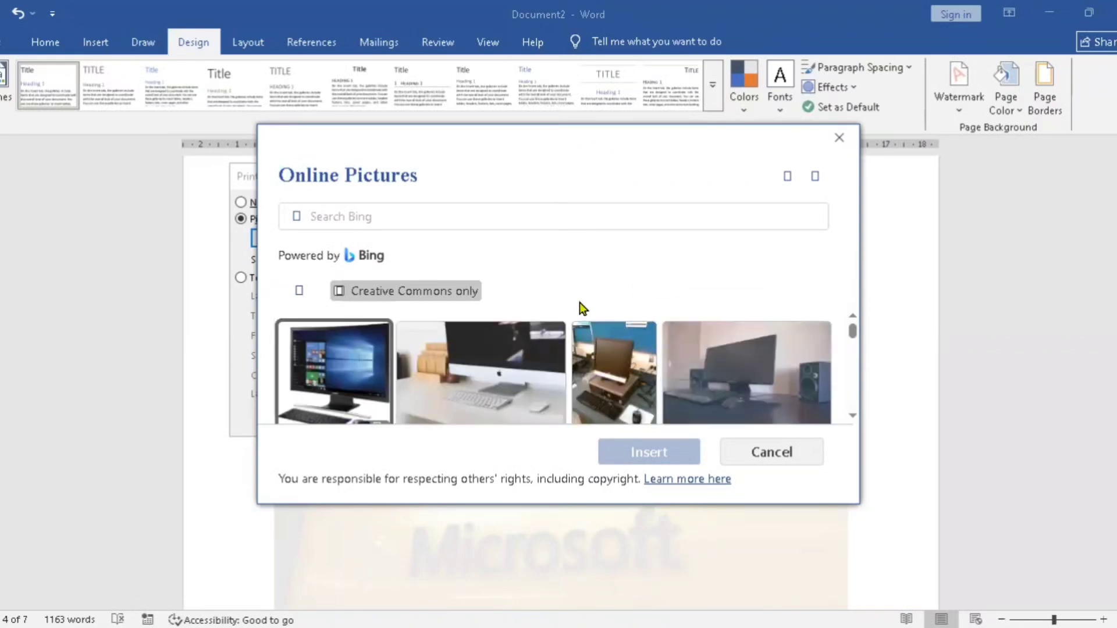
pyautogui.click(331, 401)
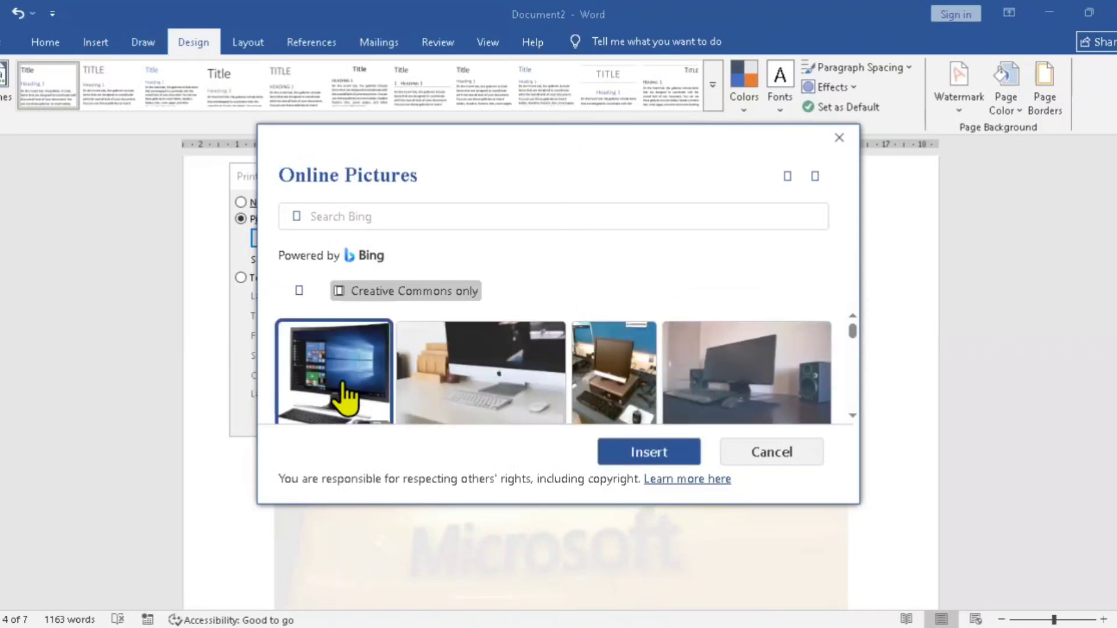
pyautogui.click(642, 454)
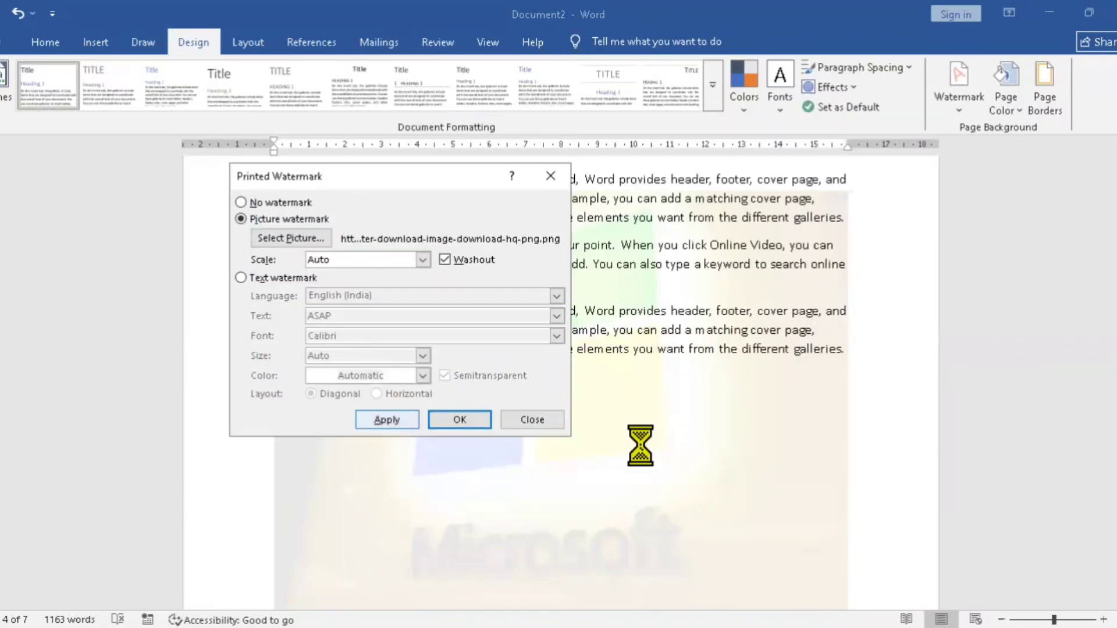
pyautogui.click(387, 419)
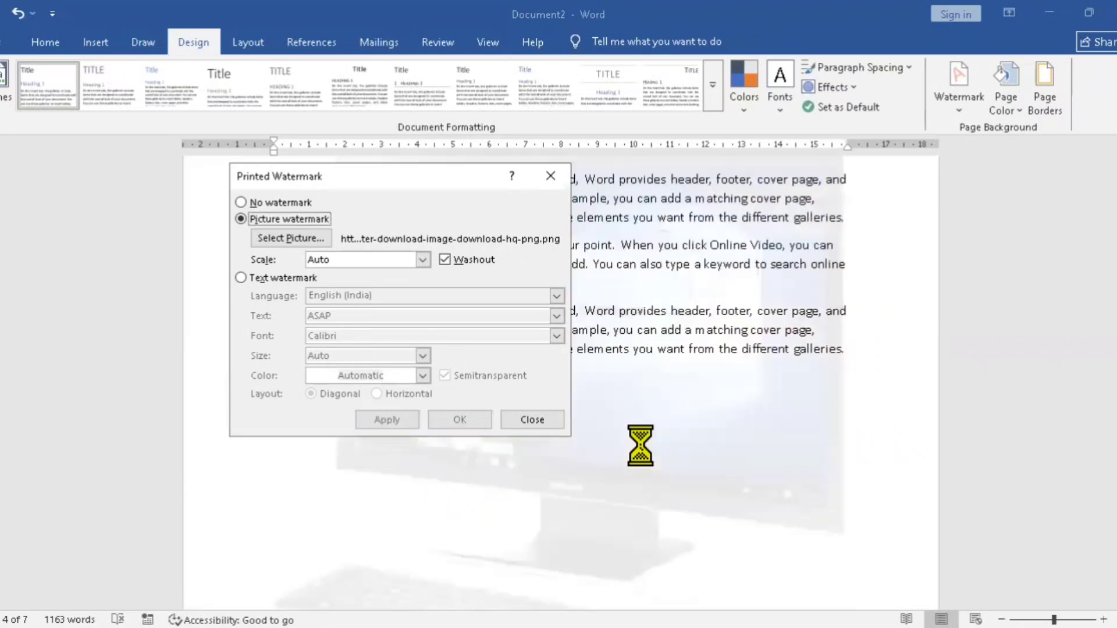
pyautogui.click(529, 428)
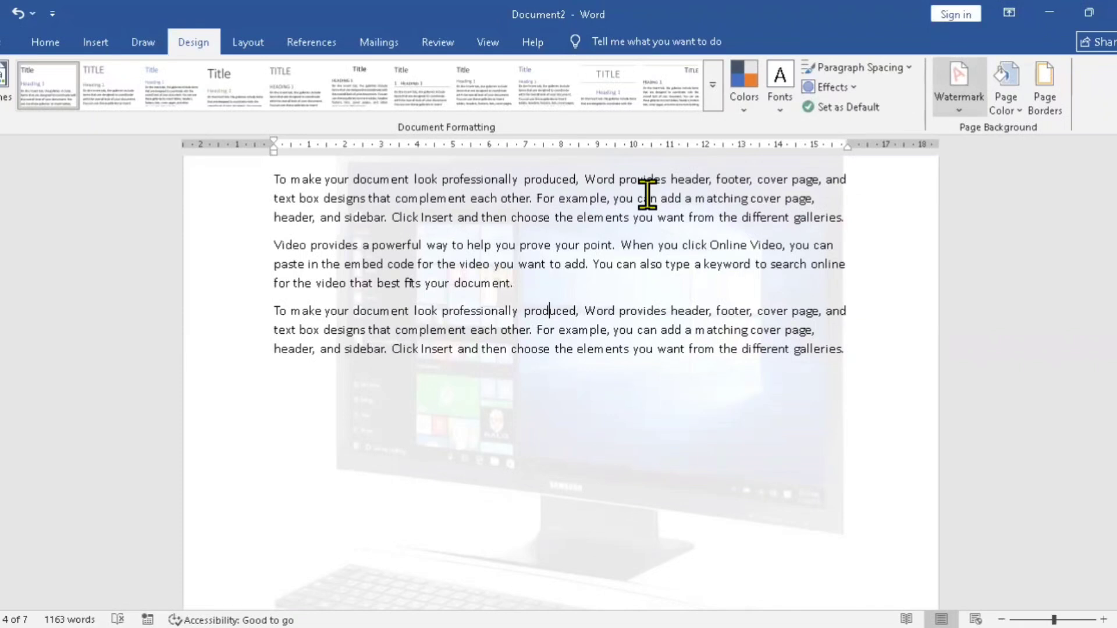
# Step: Remove the computer picture watermark from the document
pyautogui.click(958, 89)
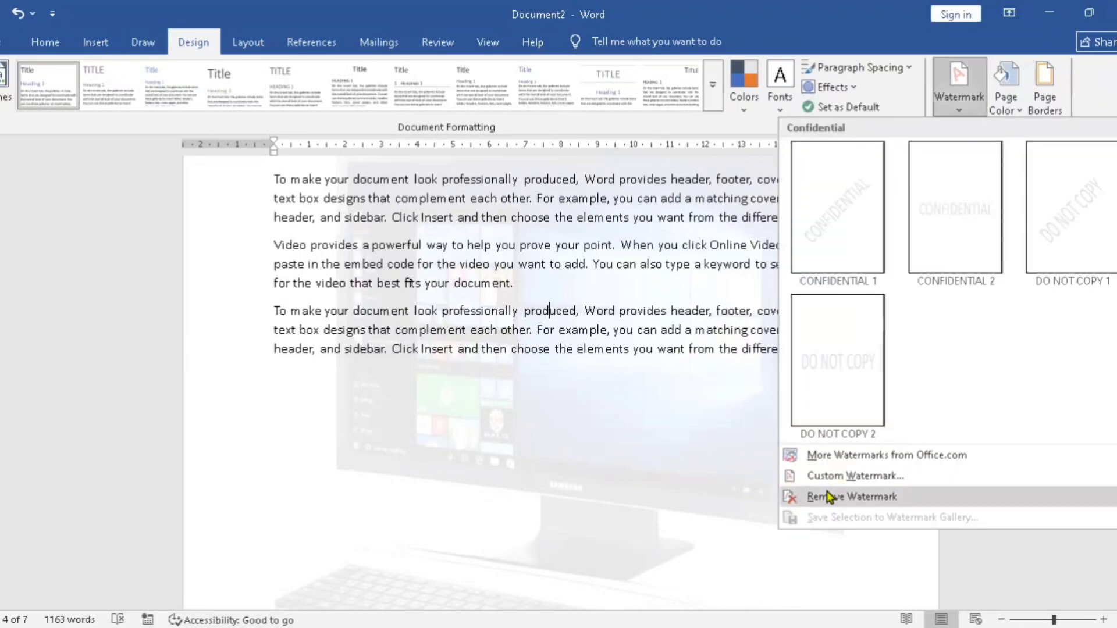
pyautogui.click(828, 497)
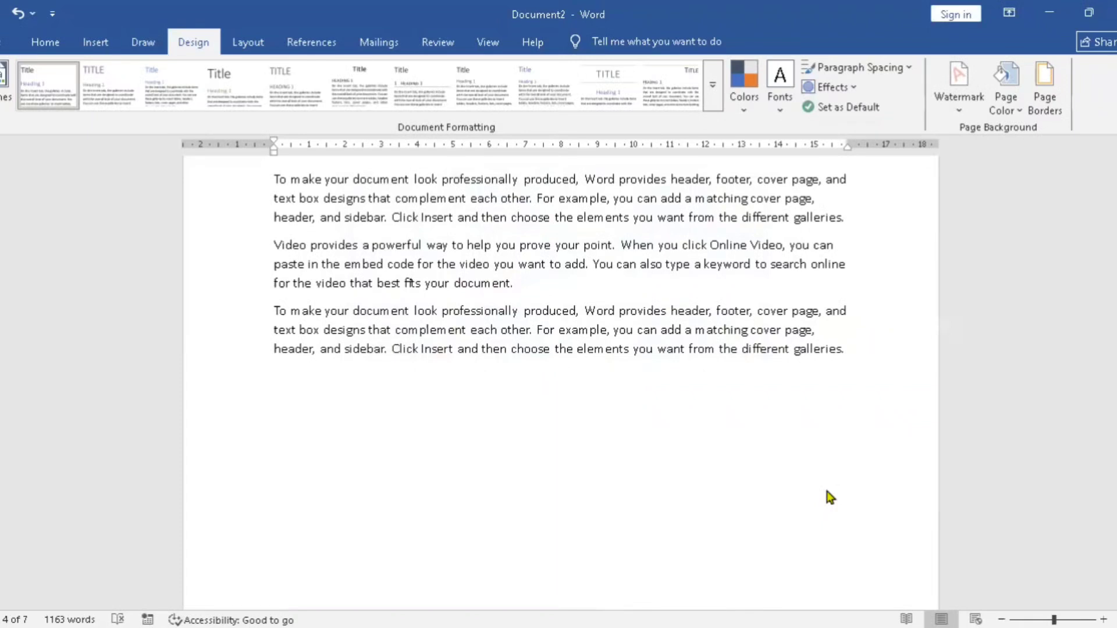
pyautogui.press('Up')
pyautogui.press('Up')
pyautogui.press('Up')
pyautogui.press('Up')
pyautogui.press('Up')
pyautogui.press('Up')
pyautogui.press('Up')
pyautogui.press('Up')
pyautogui.press('Up')
pyautogui.press('Up')
pyautogui.press('Up')
pyautogui.press('Up')
pyautogui.press('Up')
pyautogui.press('Up')
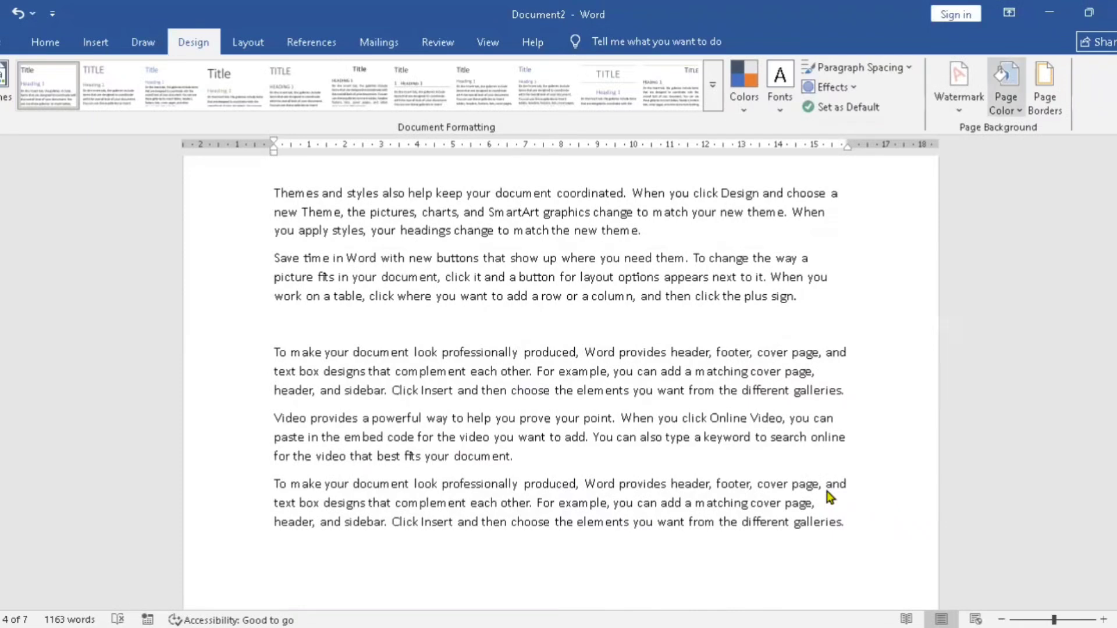
pyautogui.click(1006, 93)
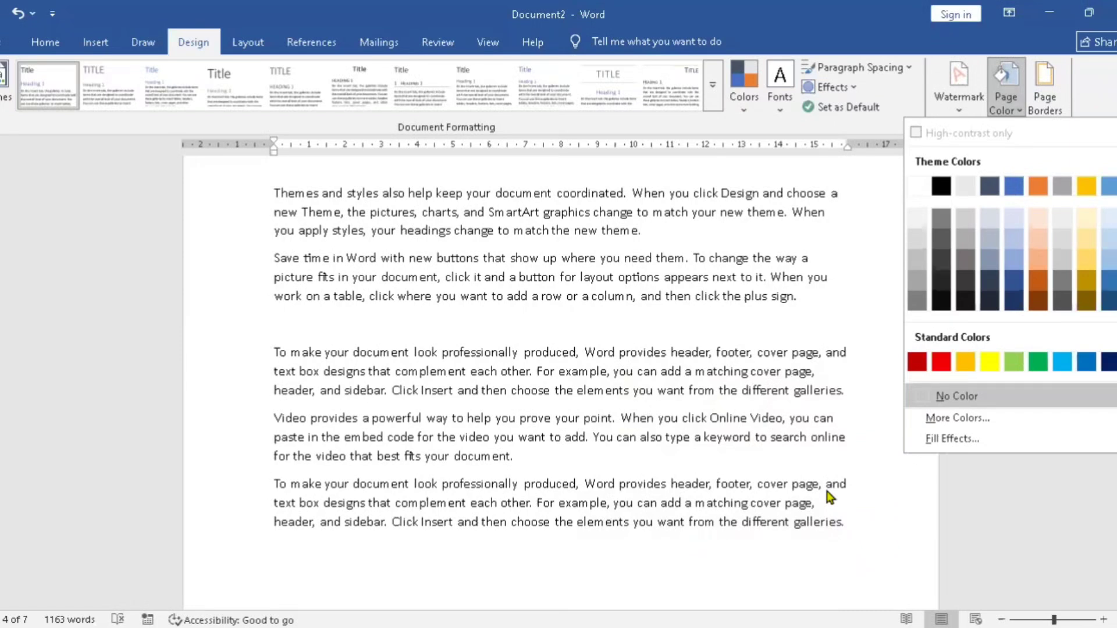
# Step: Apply a Box page border with a 2 ¼ pt line width to the whole document
pyautogui.click(1045, 87)
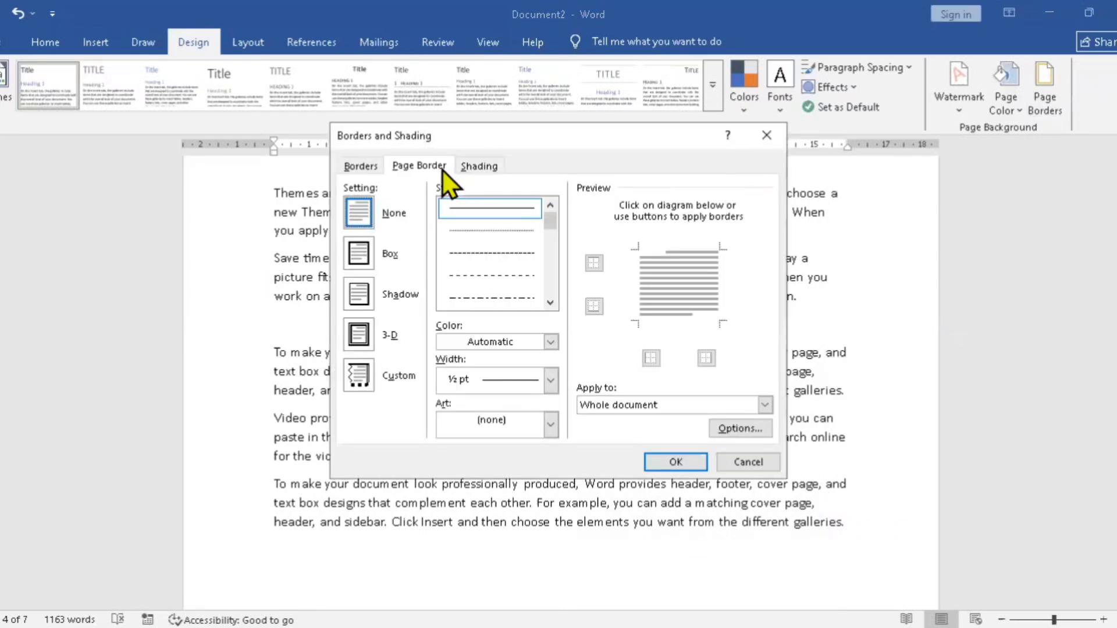
pyautogui.click(373, 260)
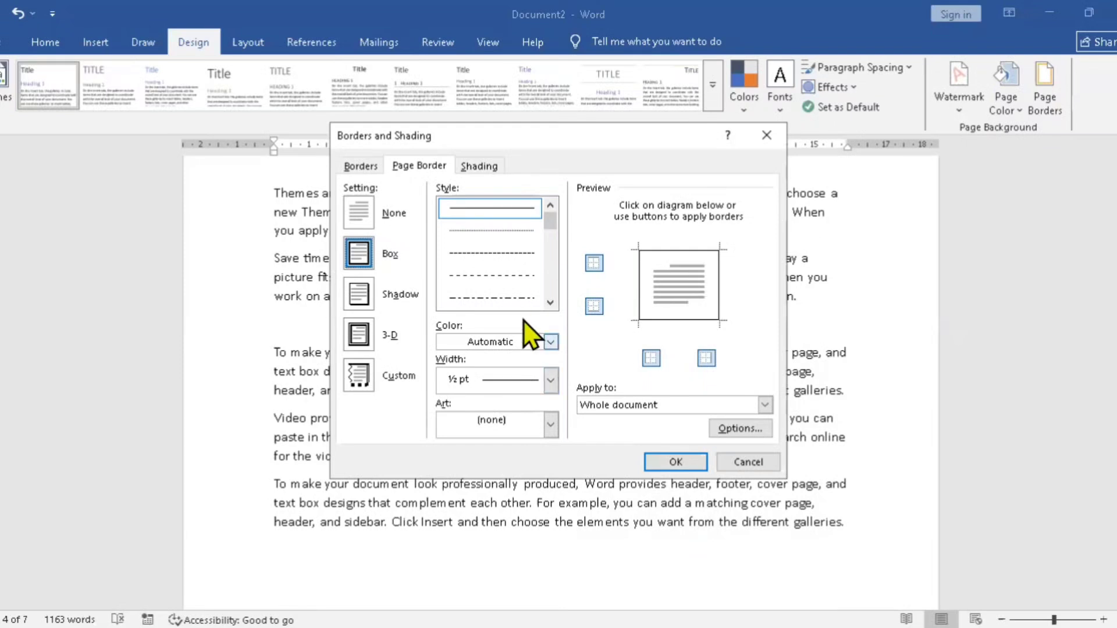
pyautogui.click(532, 339)
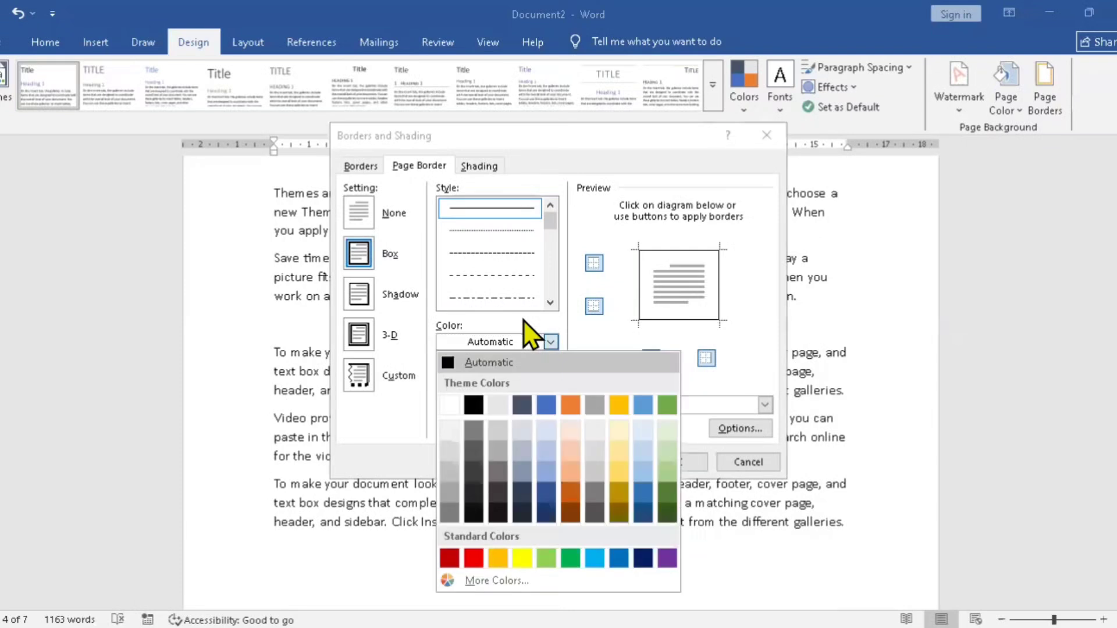
pyautogui.click(613, 332)
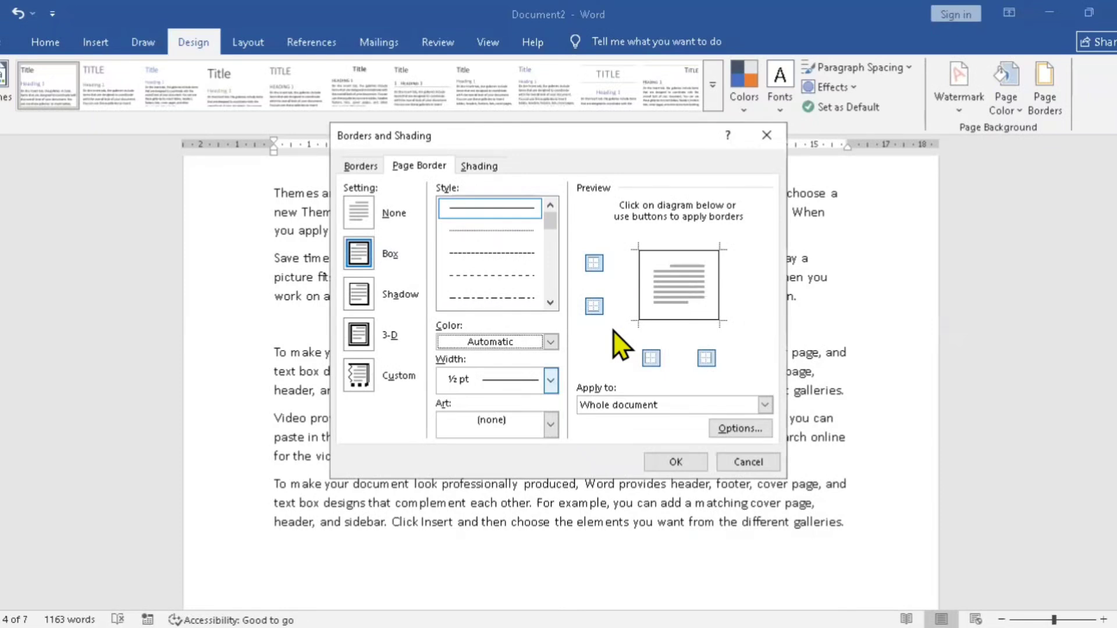
pyautogui.click(551, 380)
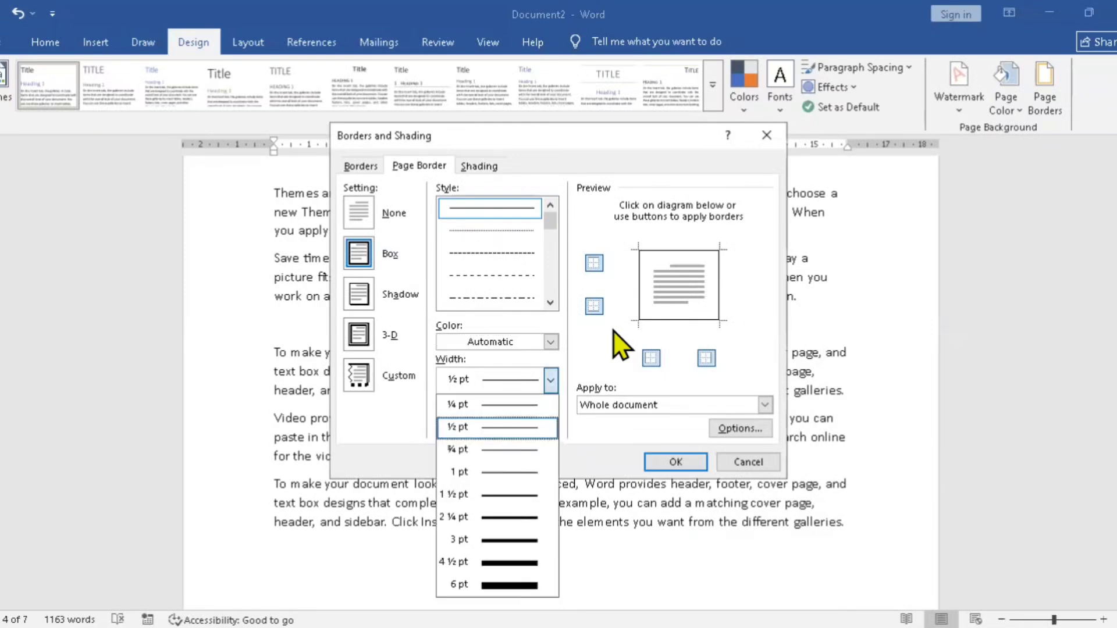
pyautogui.click(518, 516)
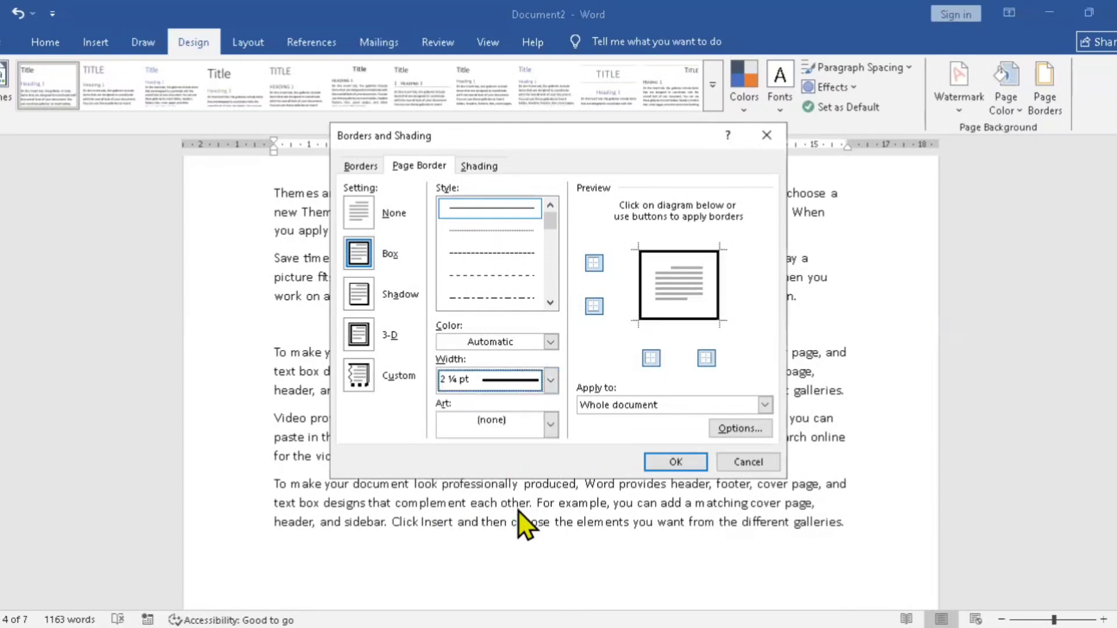
pyautogui.click(675, 462)
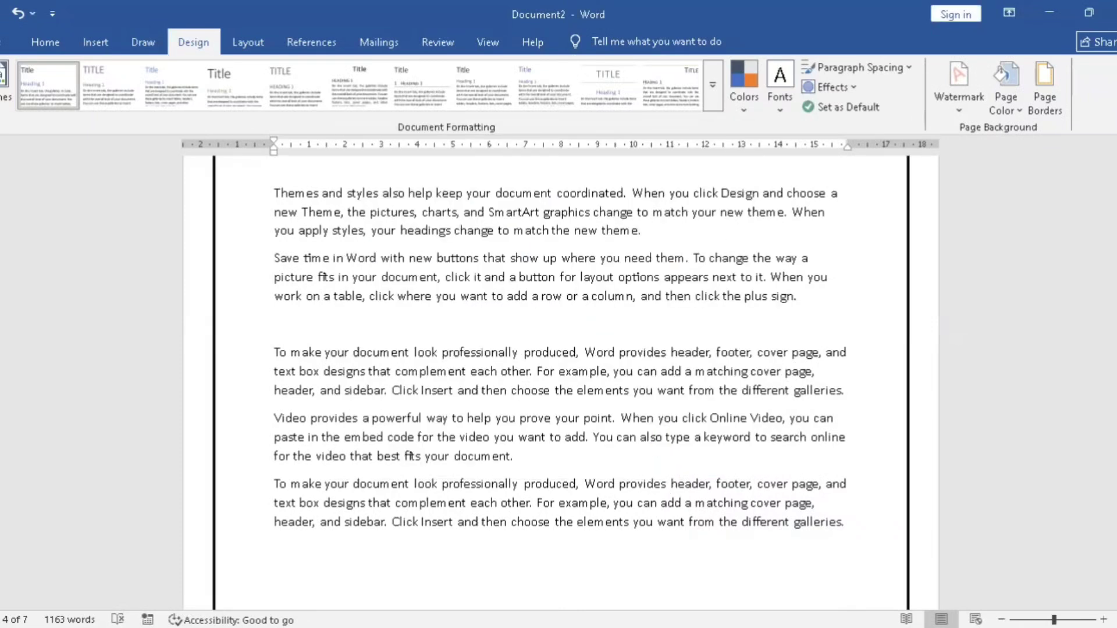
pyautogui.scroll(5, 561, 373)
pyautogui.scroll(-8, 561, 372)
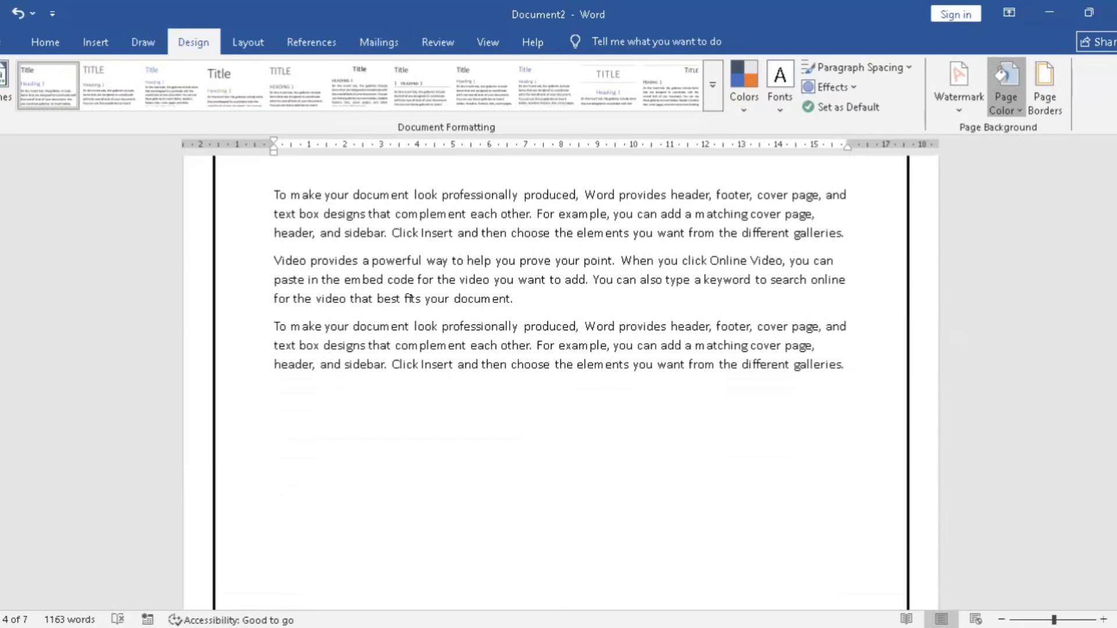
# Step: Change the page border to the thin-thick-thin line style at 3 pt width and apply it
pyautogui.click(1005, 96)
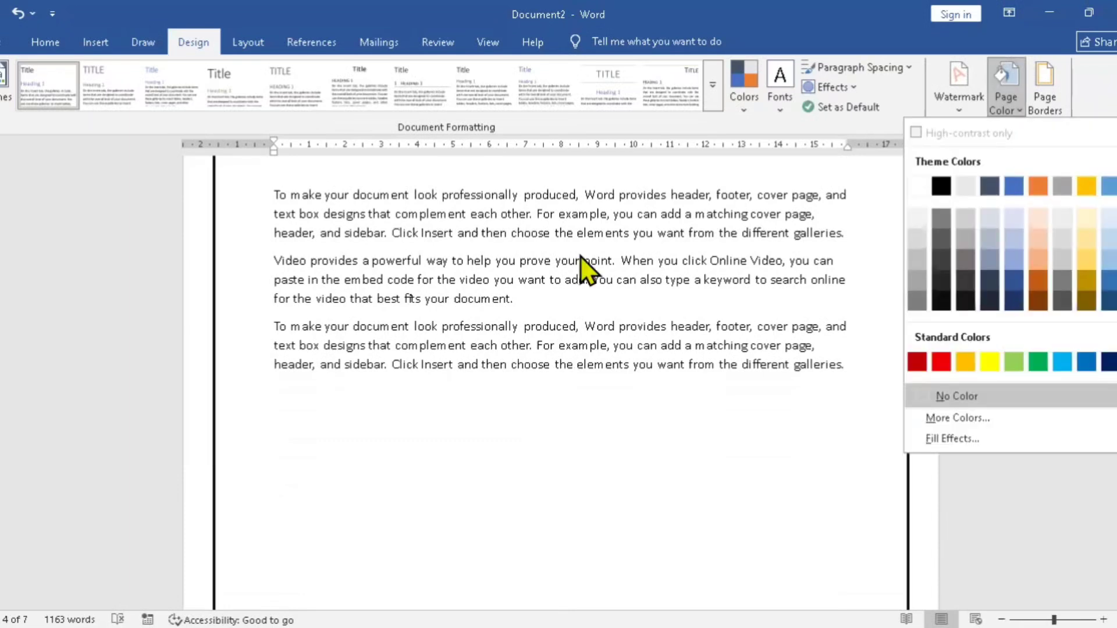
pyautogui.click(1044, 88)
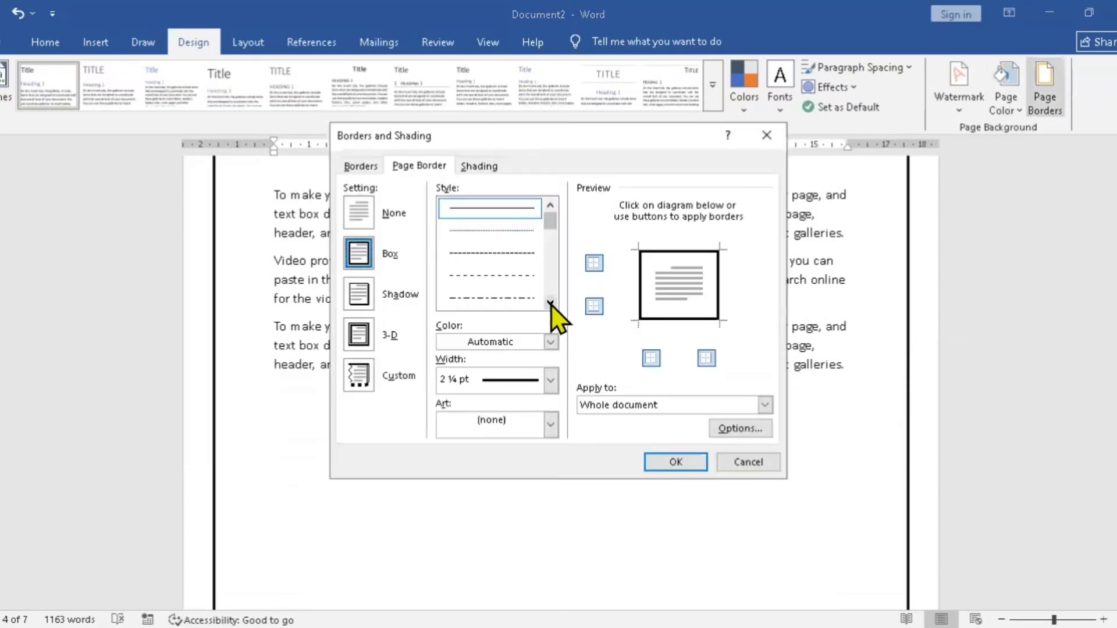
pyautogui.click(551, 303)
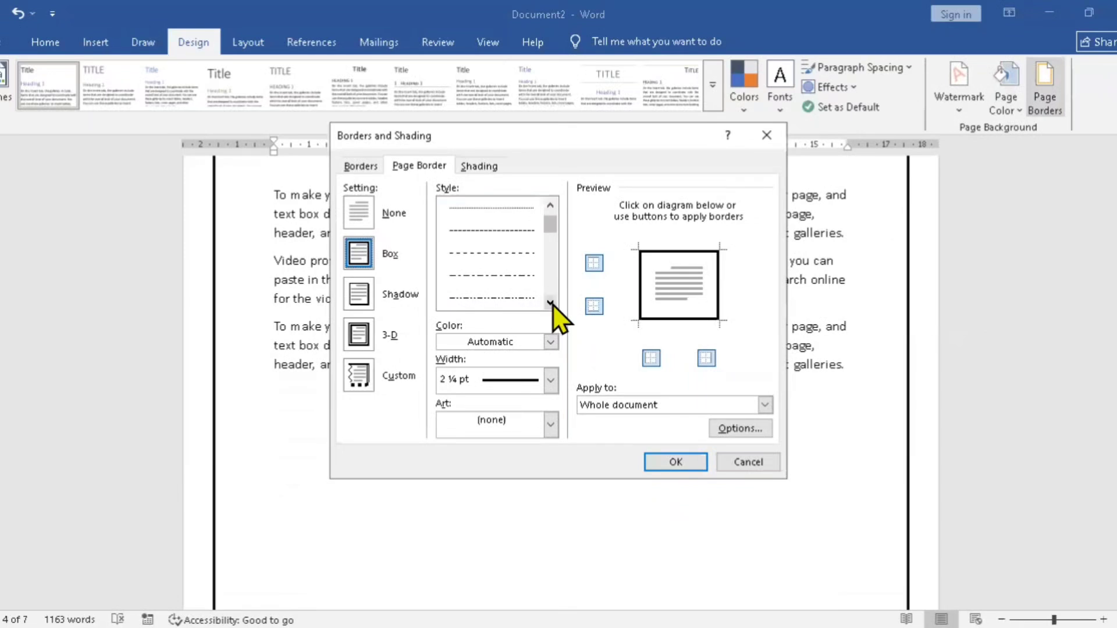
pyautogui.click(550, 303)
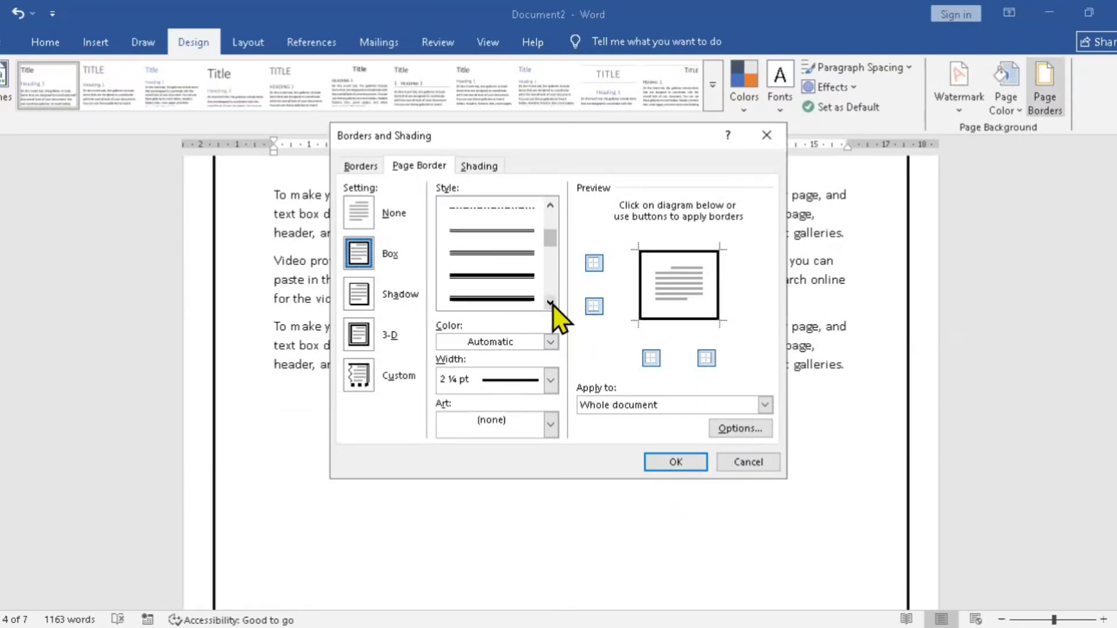
pyautogui.click(550, 303)
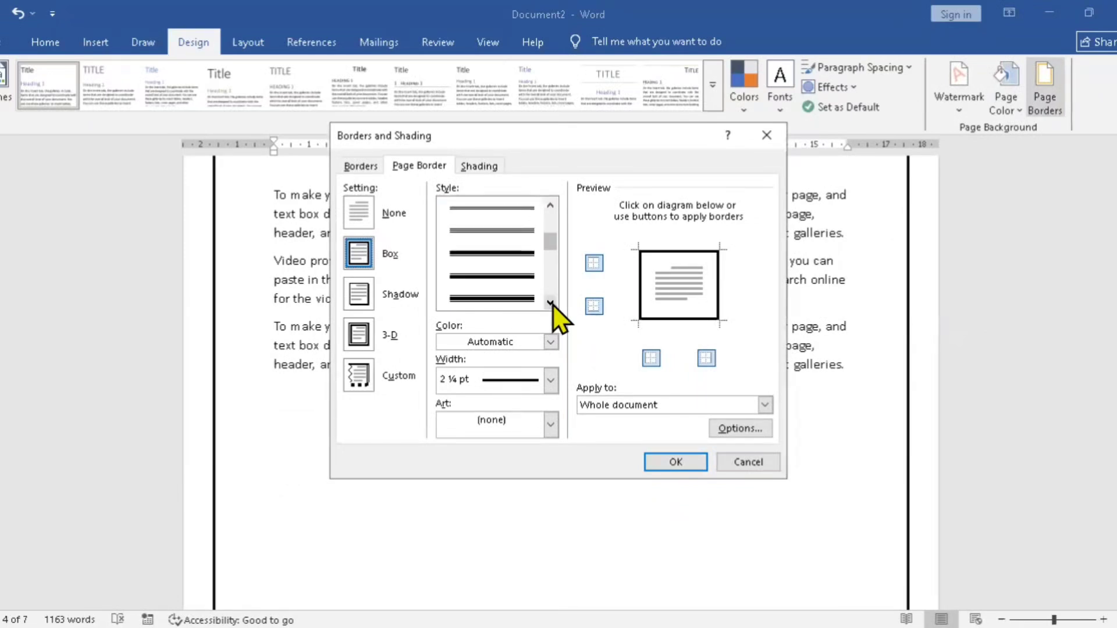
pyautogui.click(550, 303)
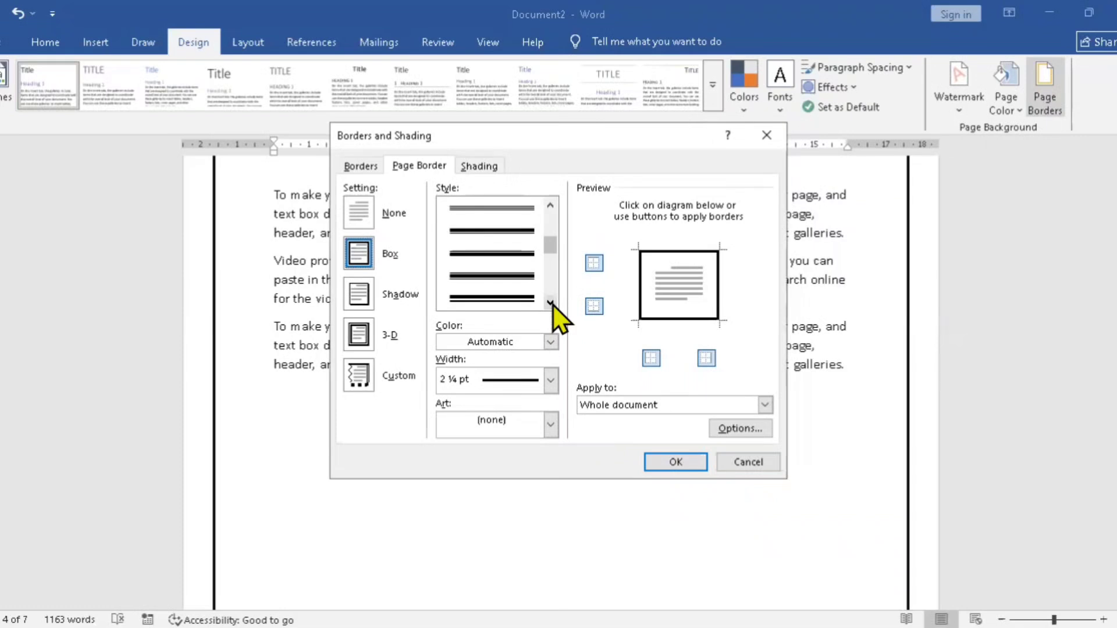
pyautogui.click(512, 271)
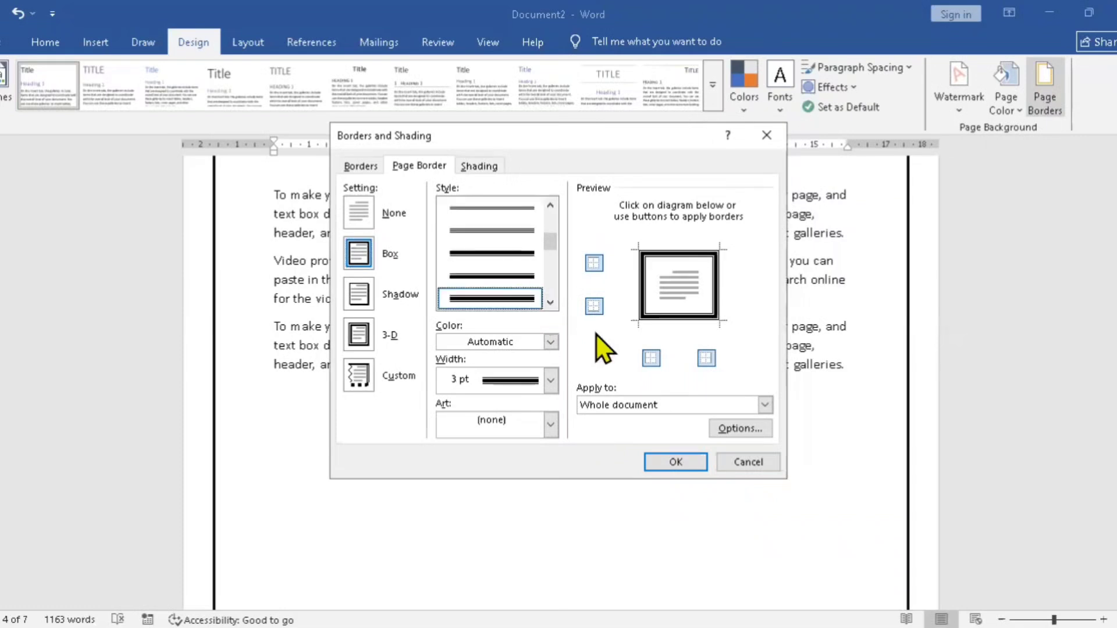
pyautogui.click(669, 465)
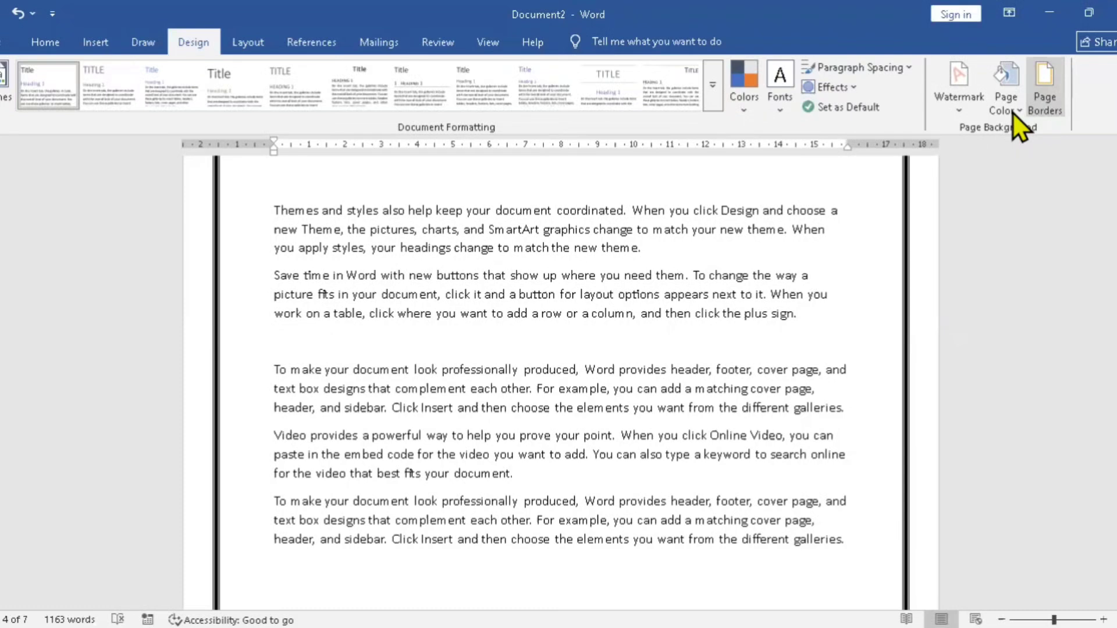
# Step: Remove the top and bottom sides of the page border, keeping only the vertical sides, and apply it
pyautogui.click(1027, 110)
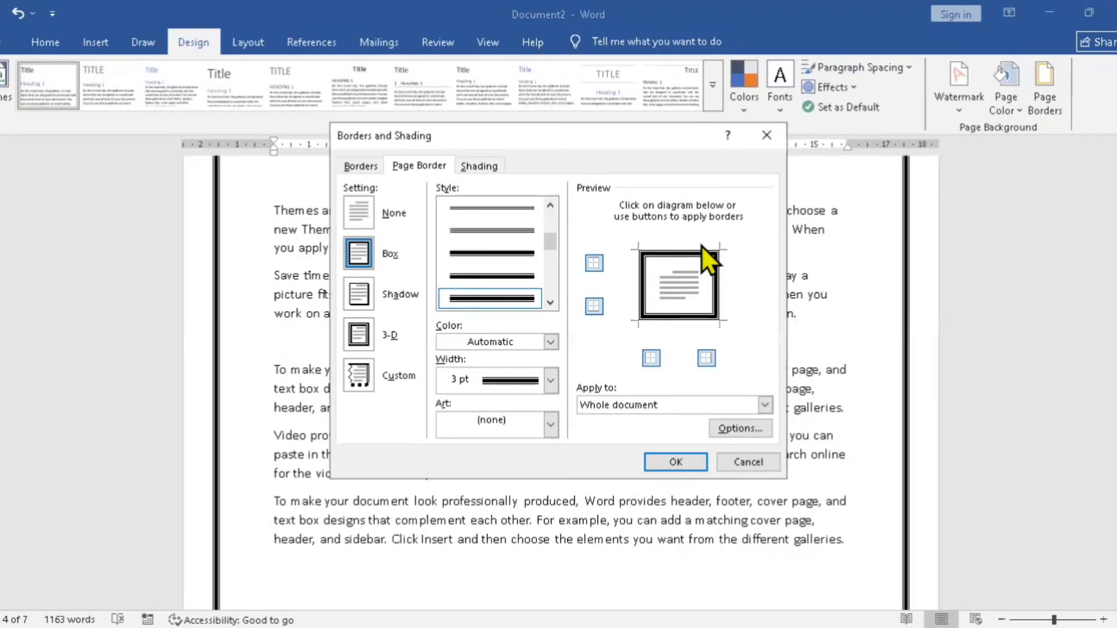
pyautogui.click(594, 263)
pyautogui.click(597, 309)
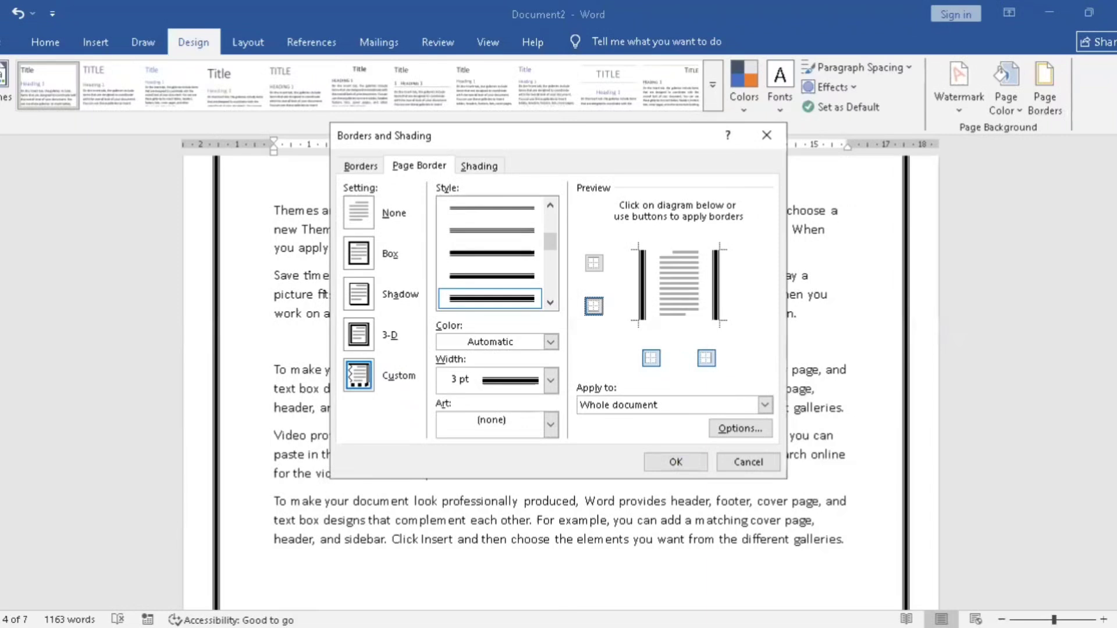
pyautogui.click(675, 462)
# Step: Restore the top and bottom sides of the page border and apply the change
pyautogui.scroll(4, 561, 383)
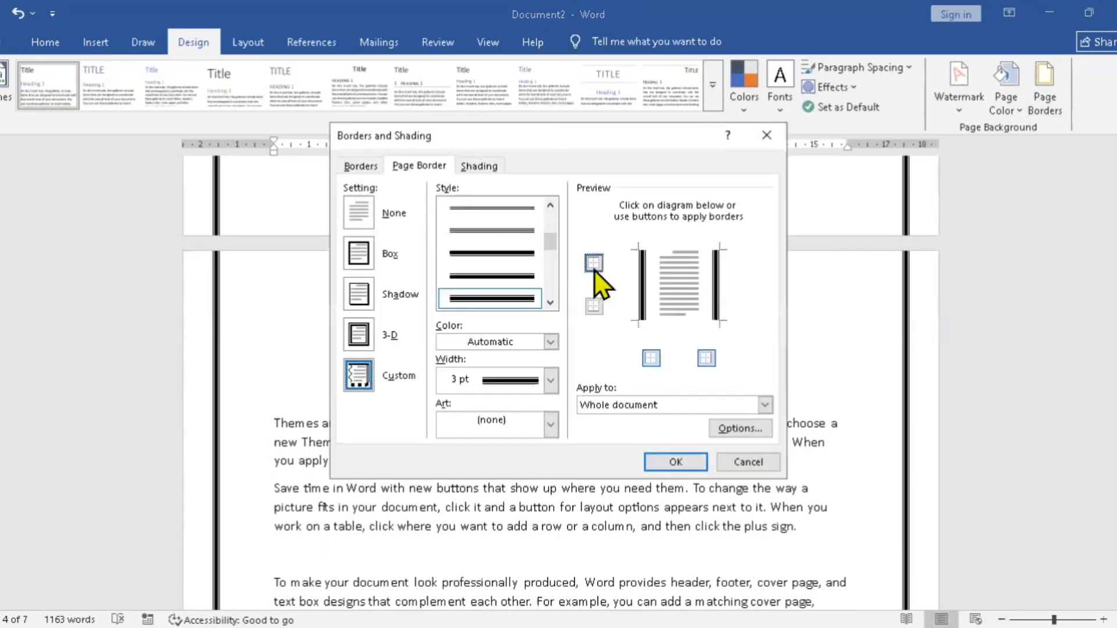
pyautogui.click(595, 270)
pyautogui.click(597, 310)
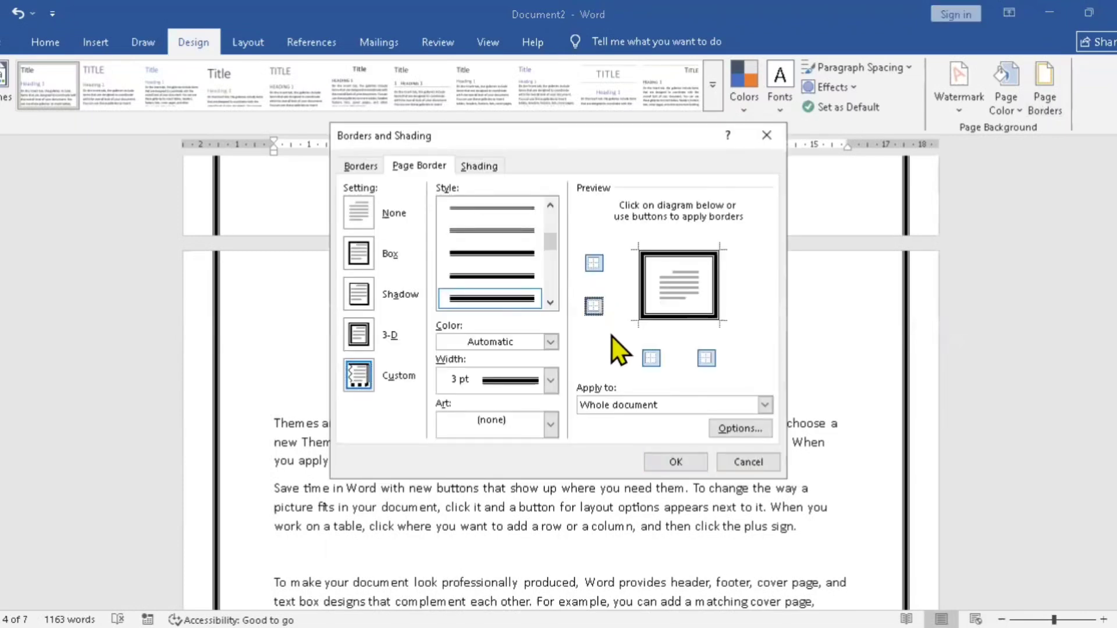
pyautogui.click(679, 467)
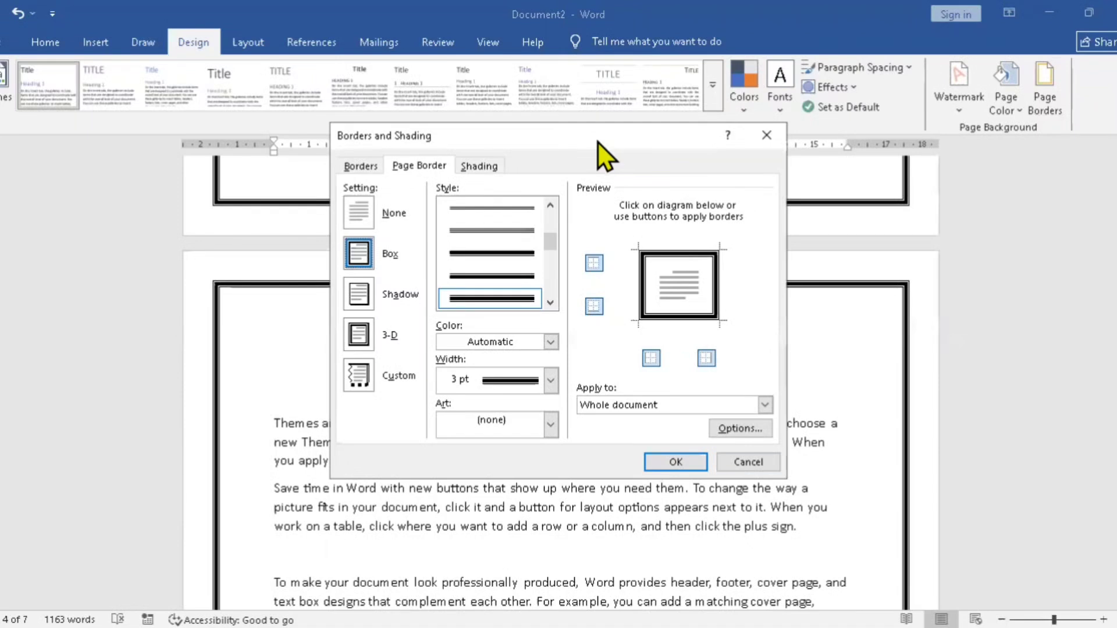
# Step: Limit the page border to "This section - First page only" and apply it
pyautogui.moveTo(595, 142); pyautogui.dragTo(405, 139)
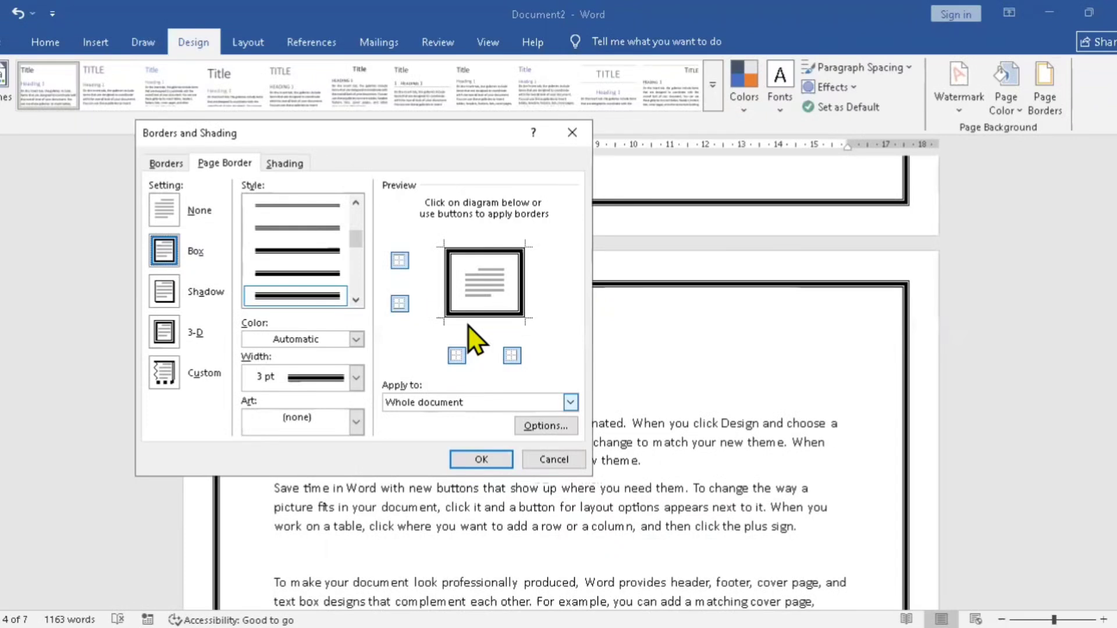
pyautogui.click(570, 403)
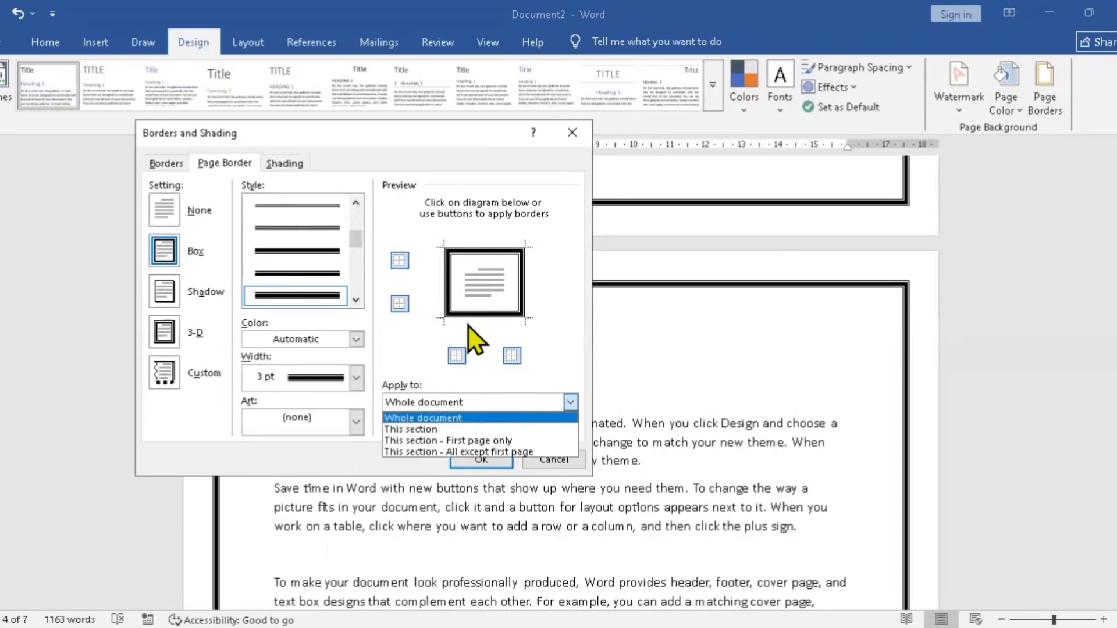
pyautogui.click(515, 443)
pyautogui.click(480, 459)
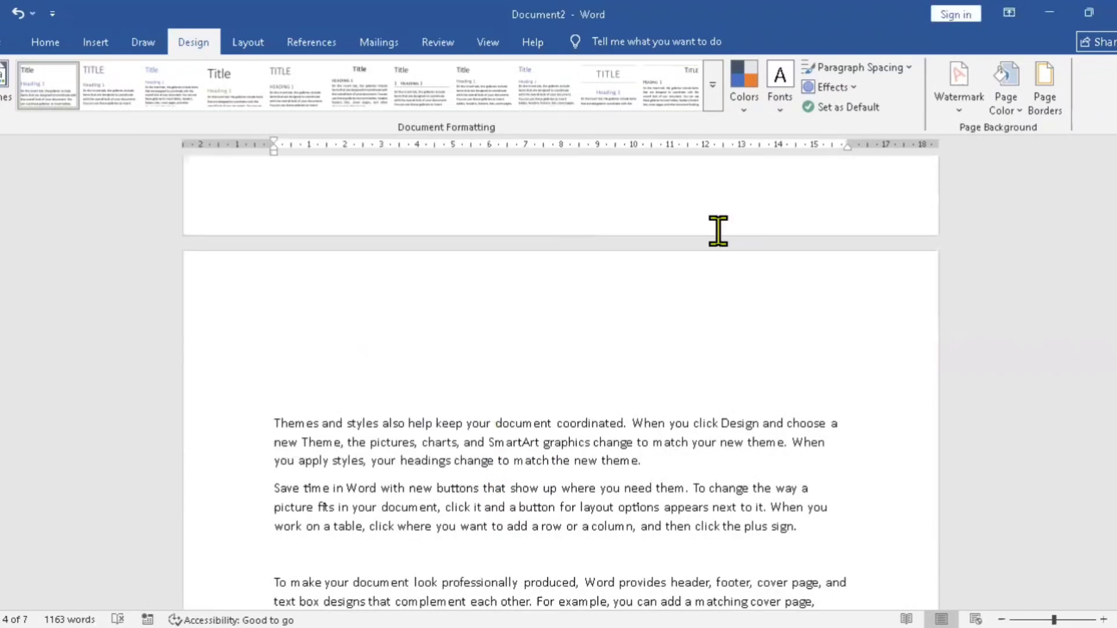
# Step: Look back through the pages up to page 1 to examine where the page border appears
pyautogui.click(716, 218)
pyautogui.scroll(4, 561, 421)
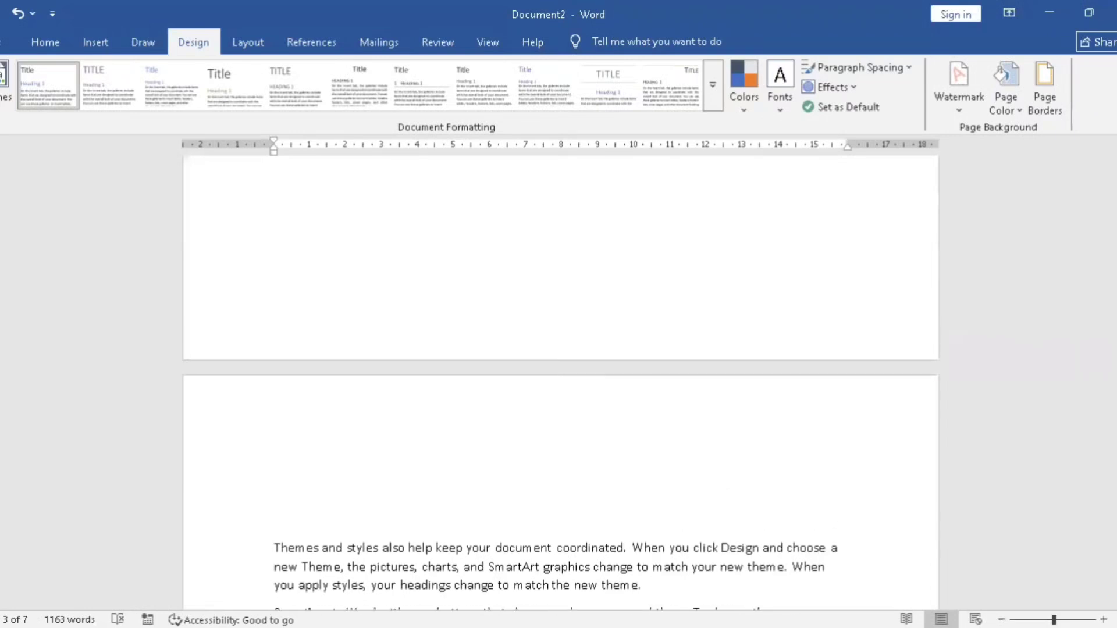
pyautogui.scroll(-15, 561, 384)
pyautogui.scroll(6, 561, 384)
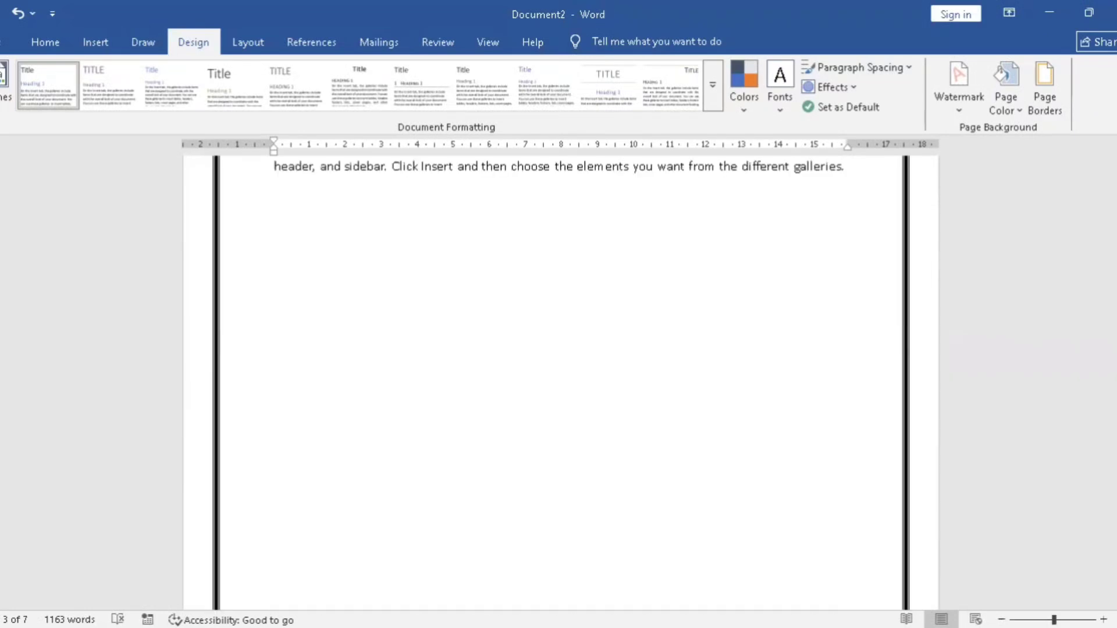
pyautogui.scroll(5, 409, 236)
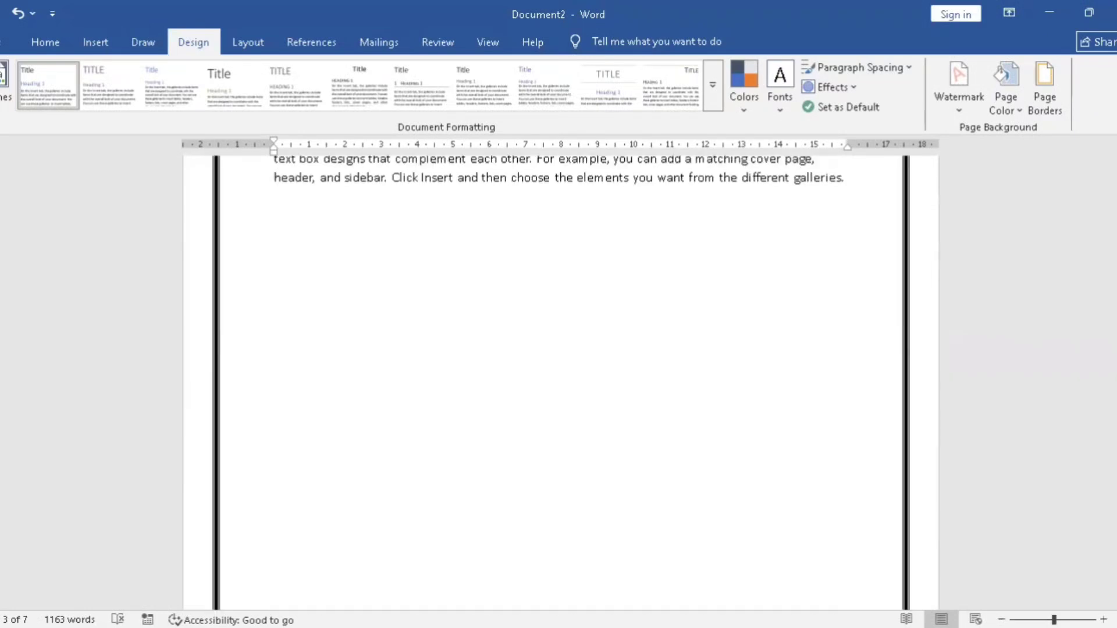
pyautogui.scroll(6, 560, 349)
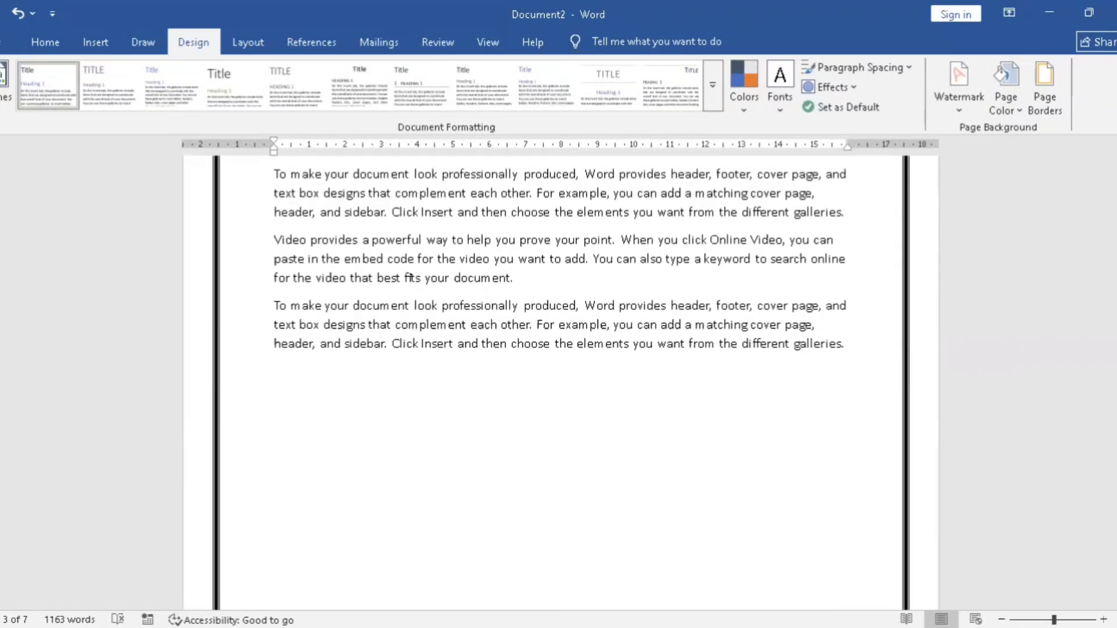
pyautogui.scroll(3, 561, 349)
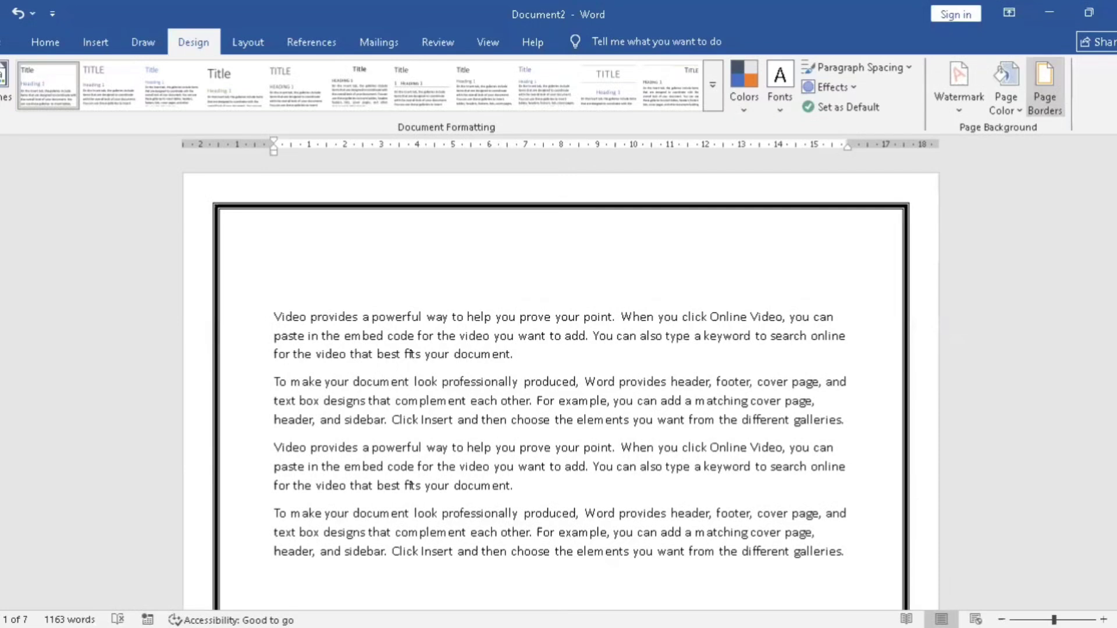
# Step: Set the page border to apply to the whole document in the Borders and Shading settings
pyautogui.click(1045, 87)
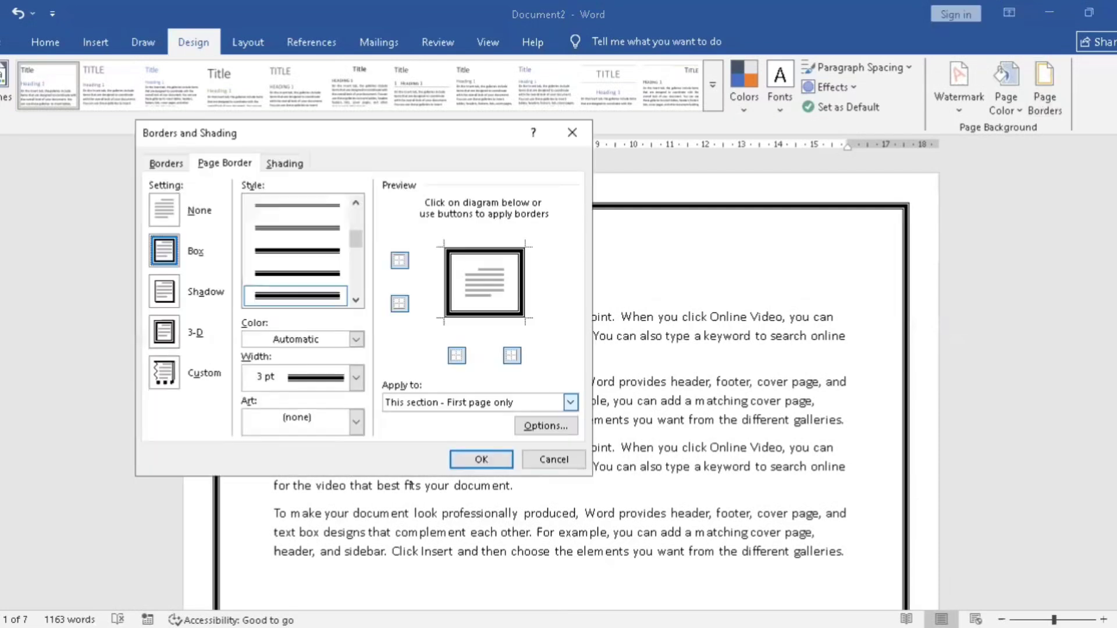
pyautogui.click(518, 402)
pyautogui.click(510, 419)
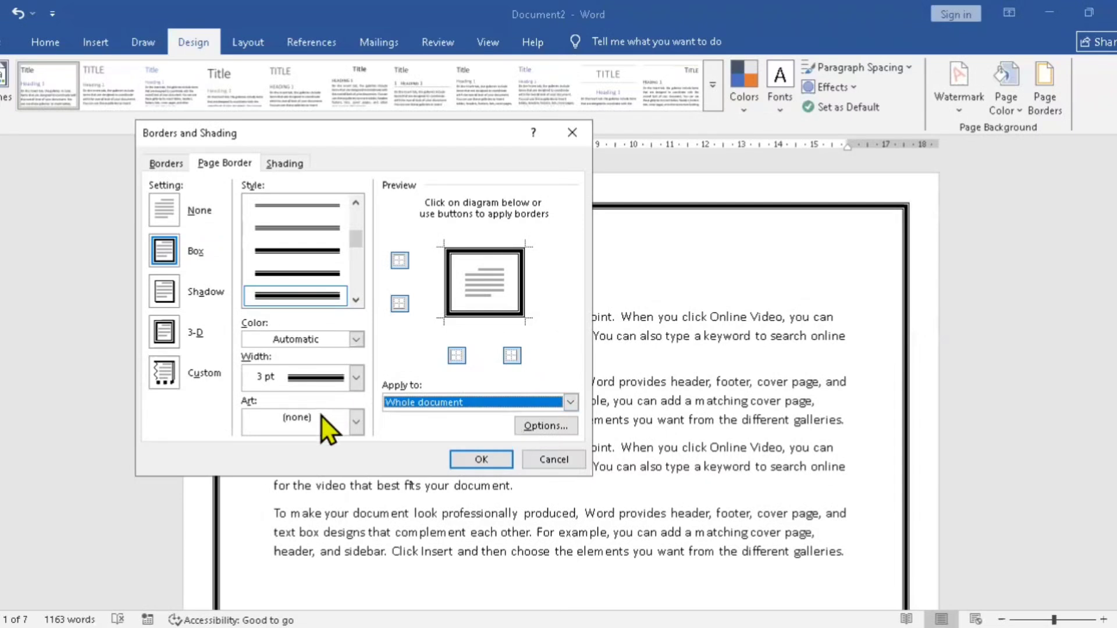
# Step: Choose the palm tree art pattern for the page border, set its width to 29 pt and apply it
pyautogui.click(356, 421)
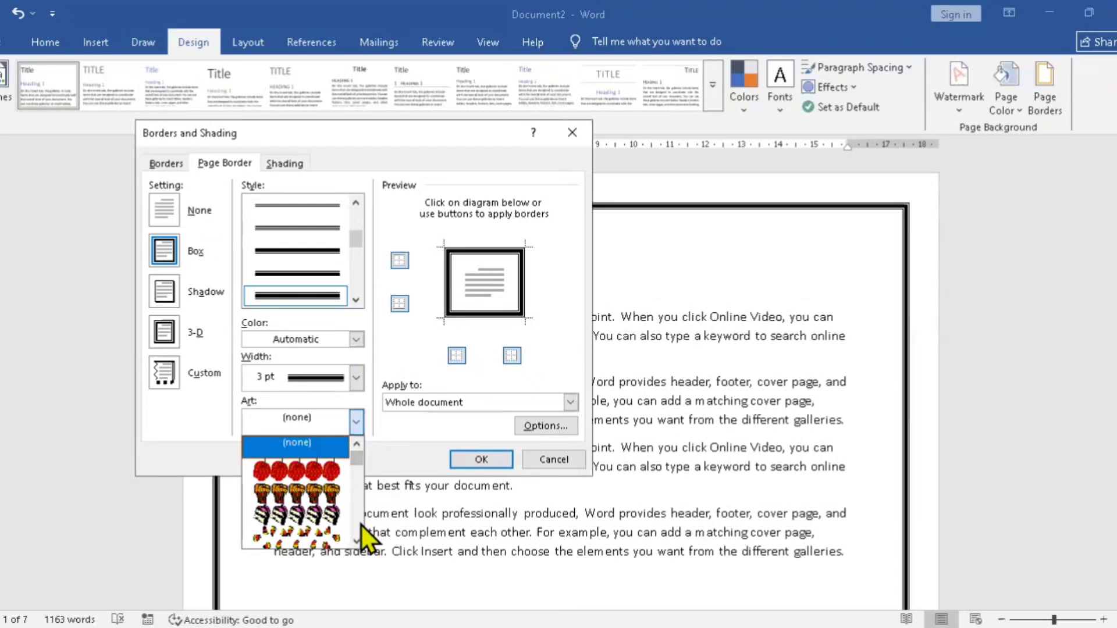
pyautogui.click(358, 542)
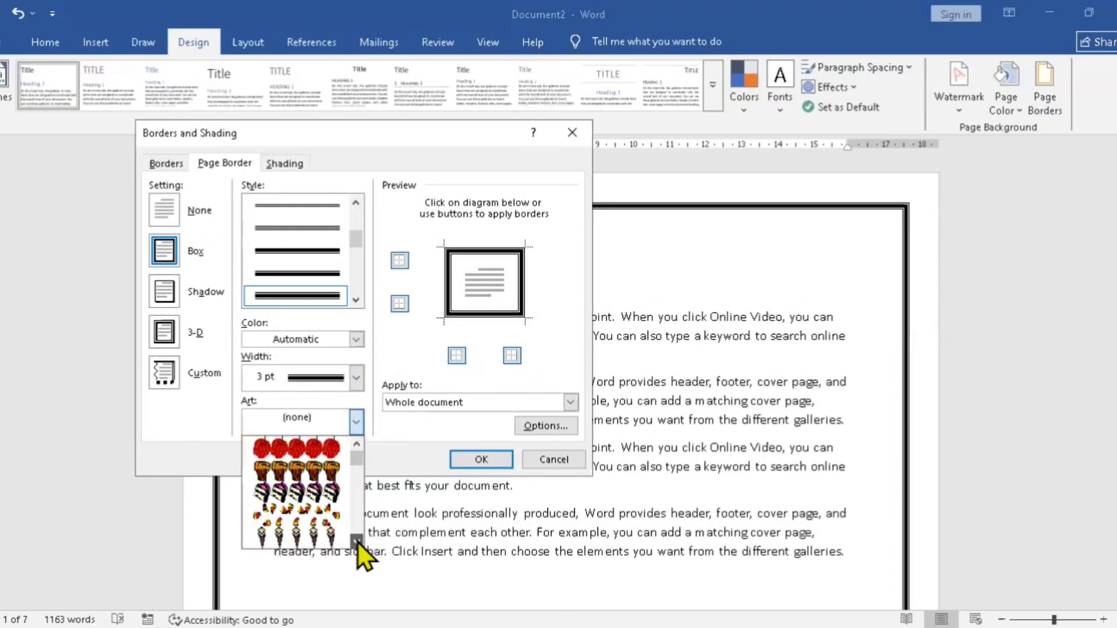
pyautogui.click(357, 542)
pyautogui.click(357, 541)
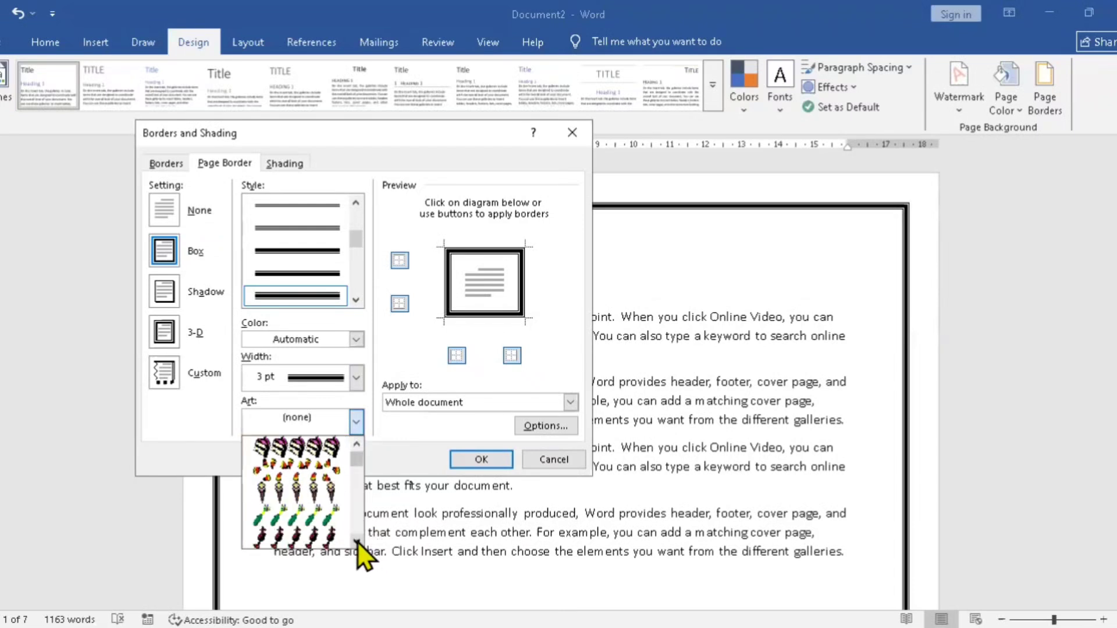
pyautogui.click(358, 542)
pyautogui.click(357, 541)
pyautogui.click(357, 542)
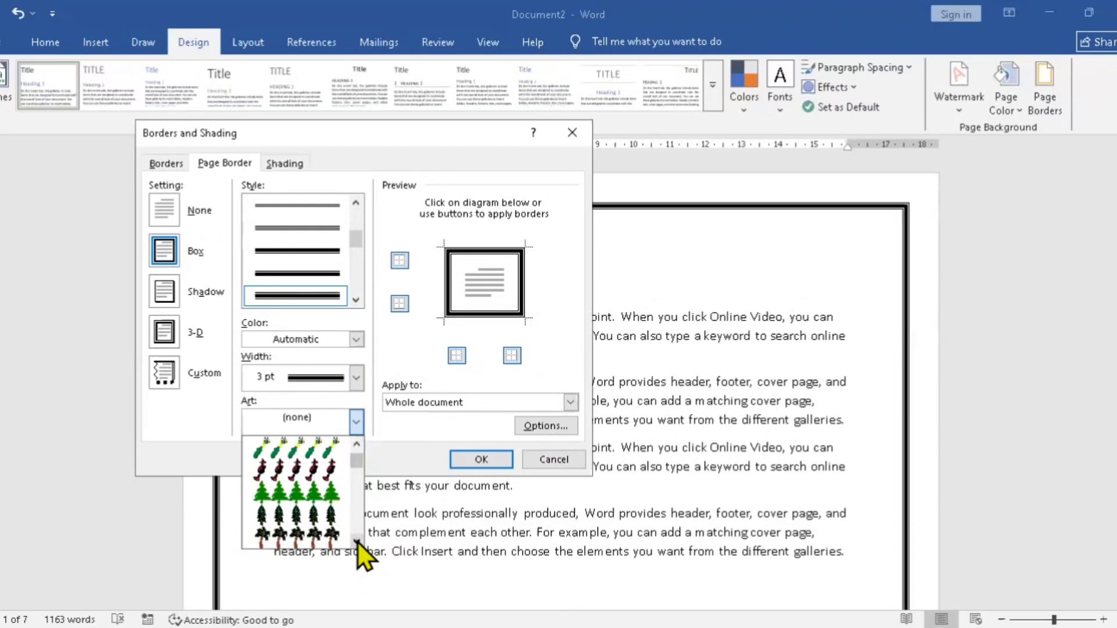
pyautogui.click(357, 542)
pyautogui.click(358, 542)
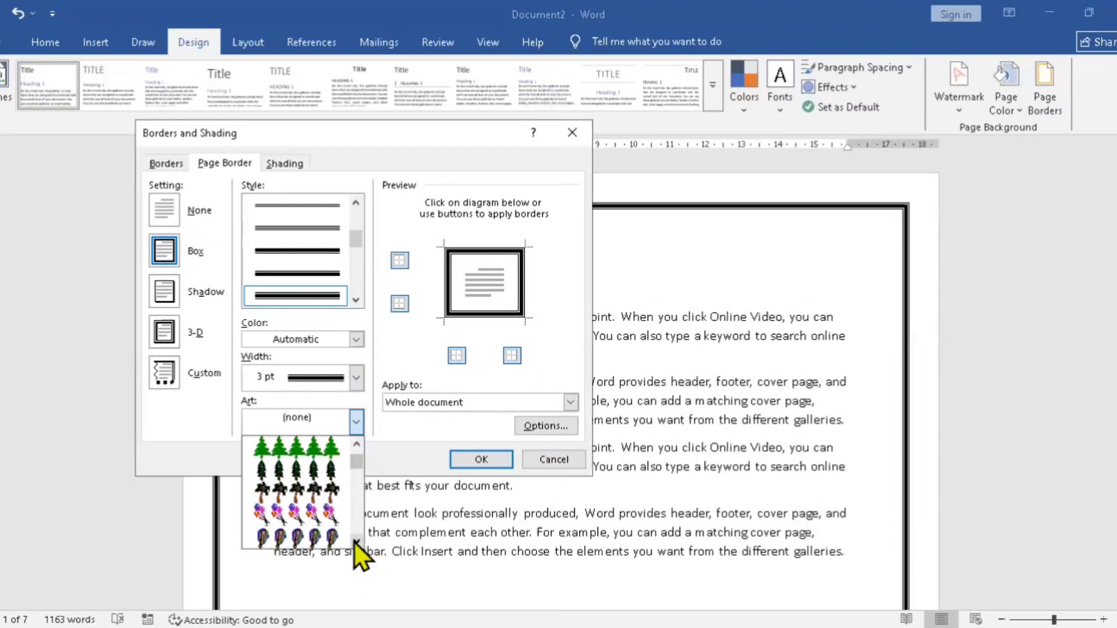
pyautogui.click(309, 490)
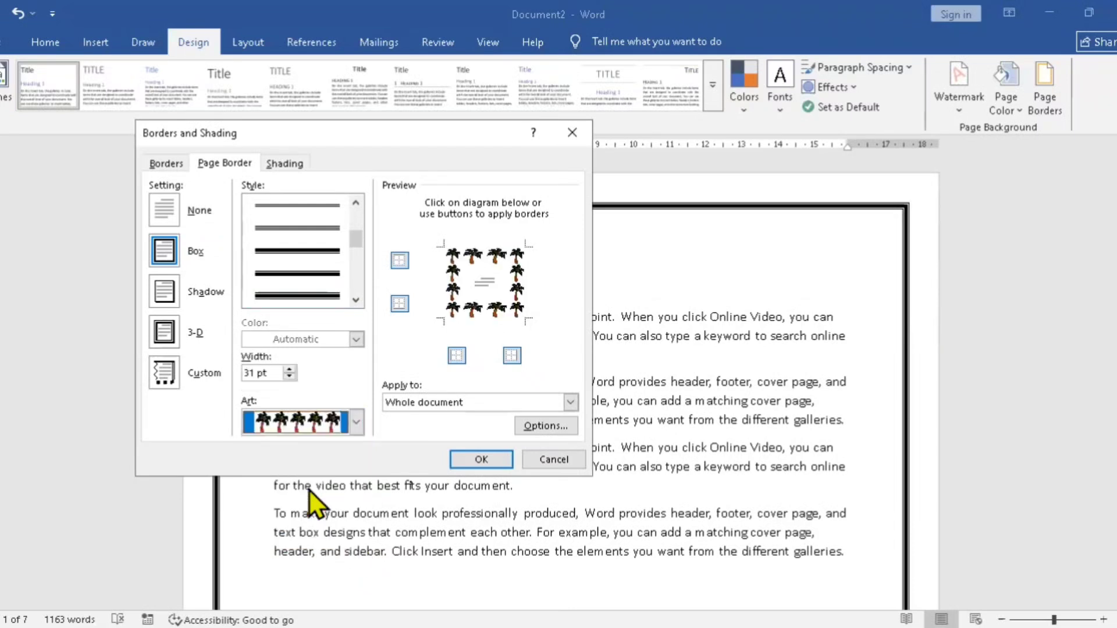
pyautogui.click(289, 377)
pyautogui.click(289, 376)
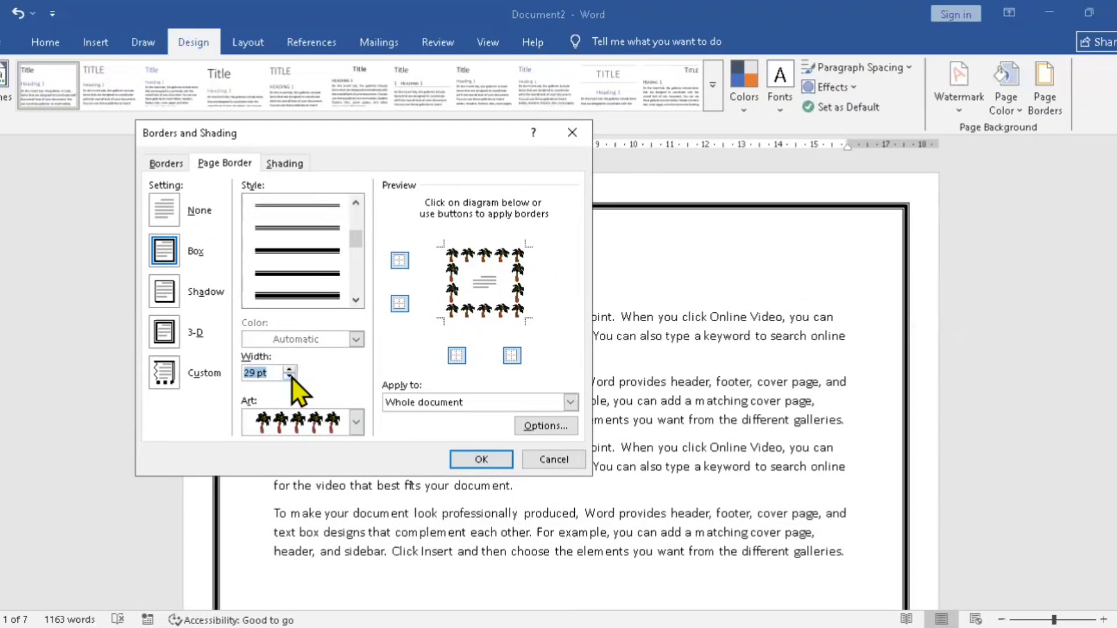
pyautogui.click(480, 459)
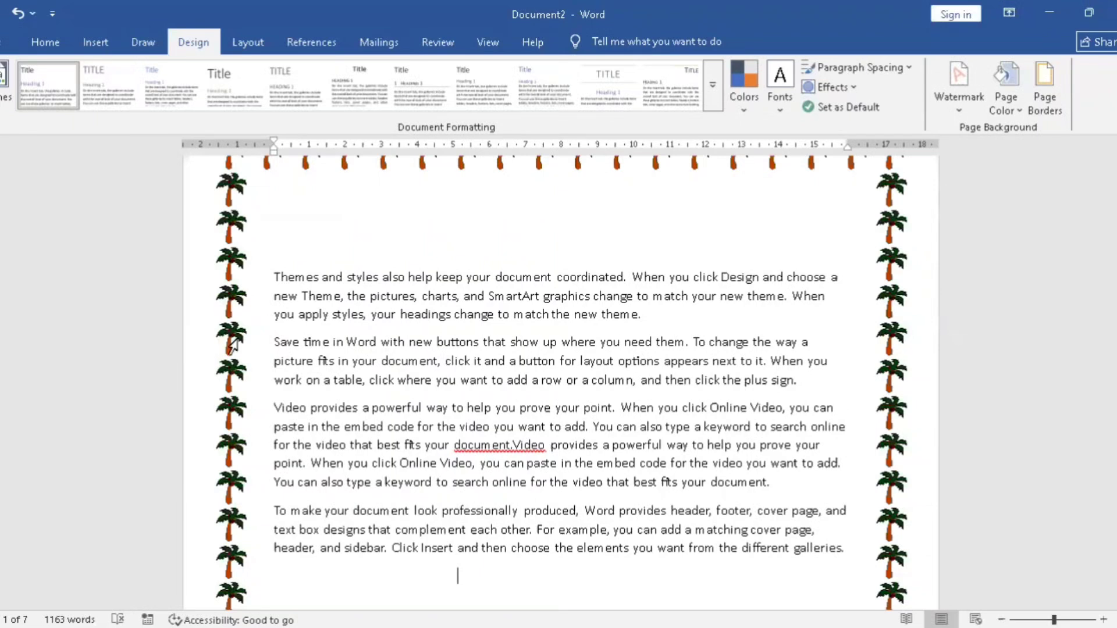
# Step: Look through the first pages of the document to examine the palm tree border around the text
pyautogui.press('Up')
pyautogui.press('Up')
pyautogui.press('Up')
pyautogui.press('Up')
pyautogui.press('Up')
pyautogui.press('Up')
pyautogui.press('Up')
pyautogui.press('Up')
pyautogui.press('Up')
pyautogui.press('Up')
pyautogui.press('Up')
pyautogui.press('Up')
pyautogui.press('Up')
pyautogui.press('Up')
pyautogui.press('Up')
pyautogui.press('Up')
pyautogui.press('Up')
pyautogui.press('Up')
pyautogui.press('Up')
pyautogui.press('Up')
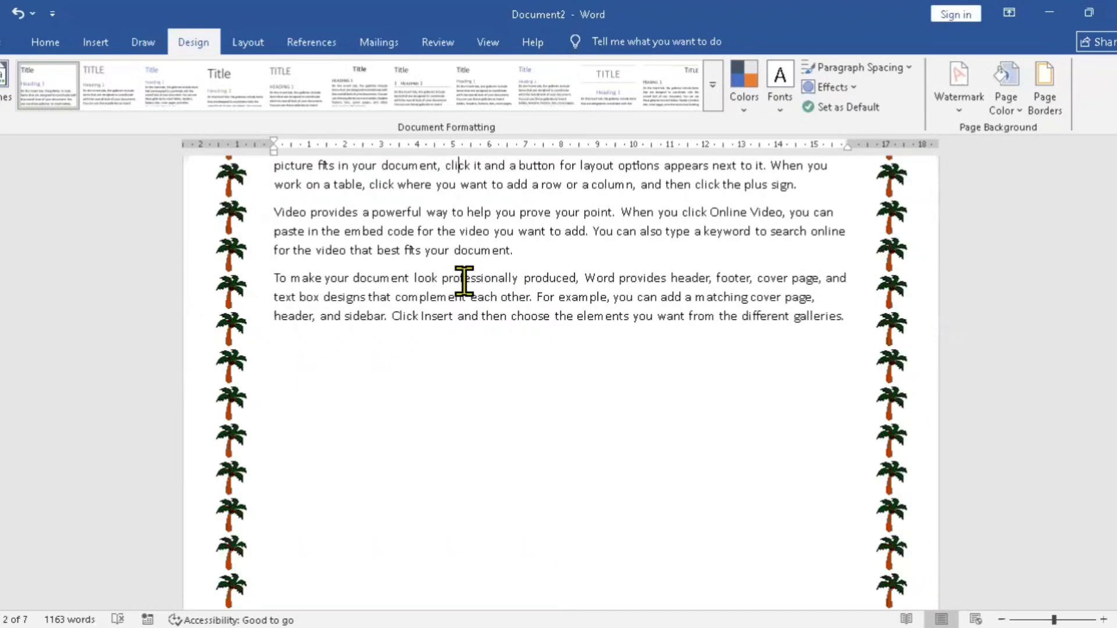
pyautogui.scroll(3, 464, 281)
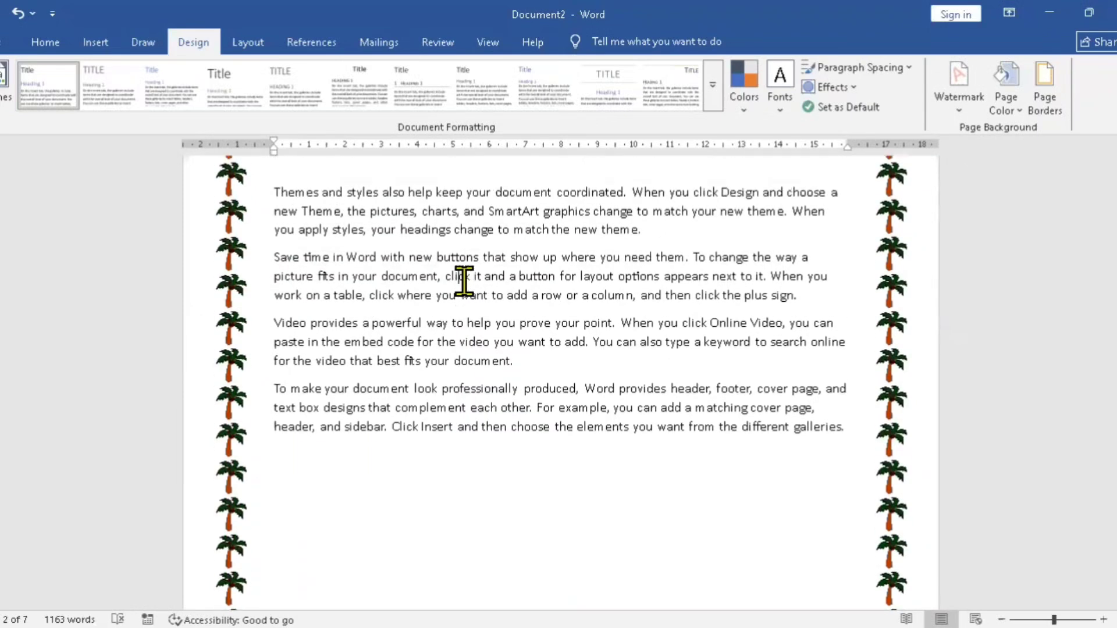
pyautogui.scroll(3, 464, 281)
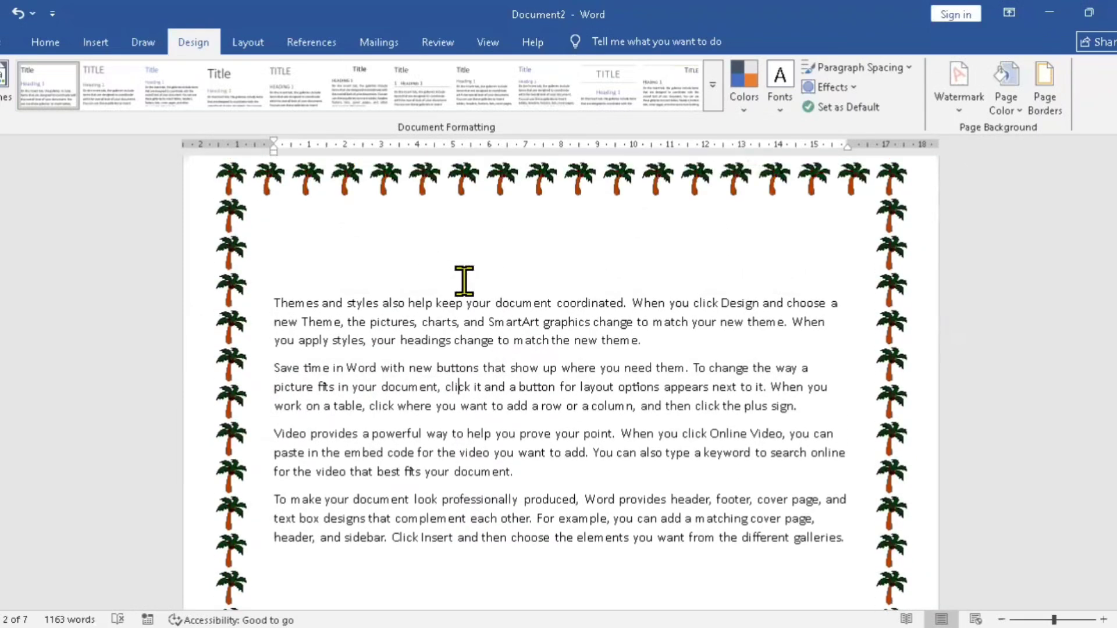
pyautogui.scroll(2, 464, 281)
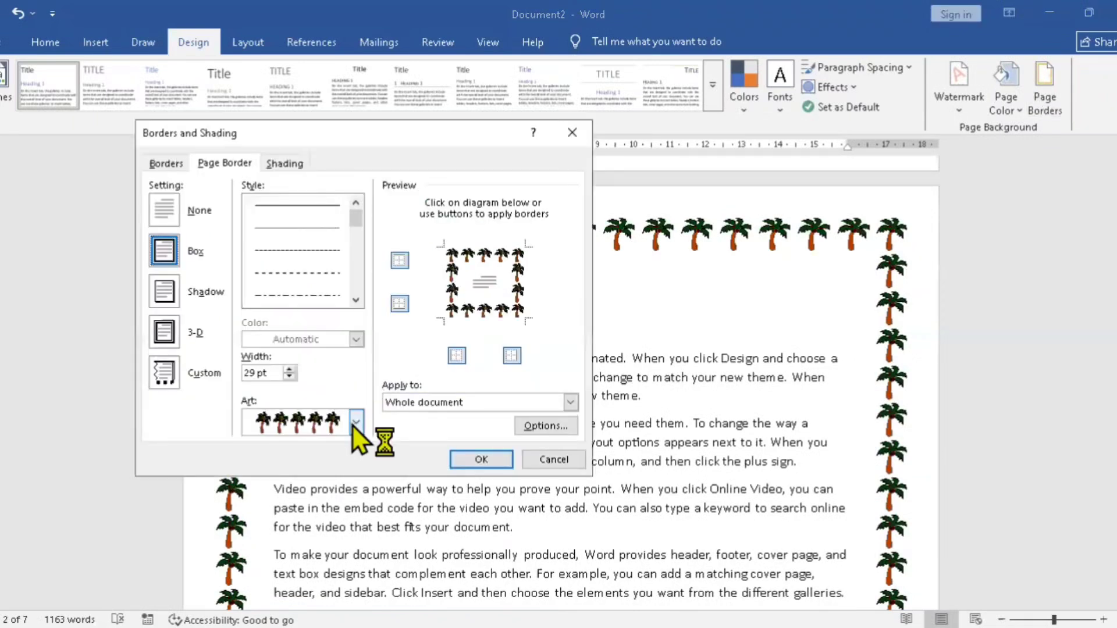
# Step: Replace the page border art with the dark blue line frame that has overlapping corner squares and apply it
pyautogui.click(355, 421)
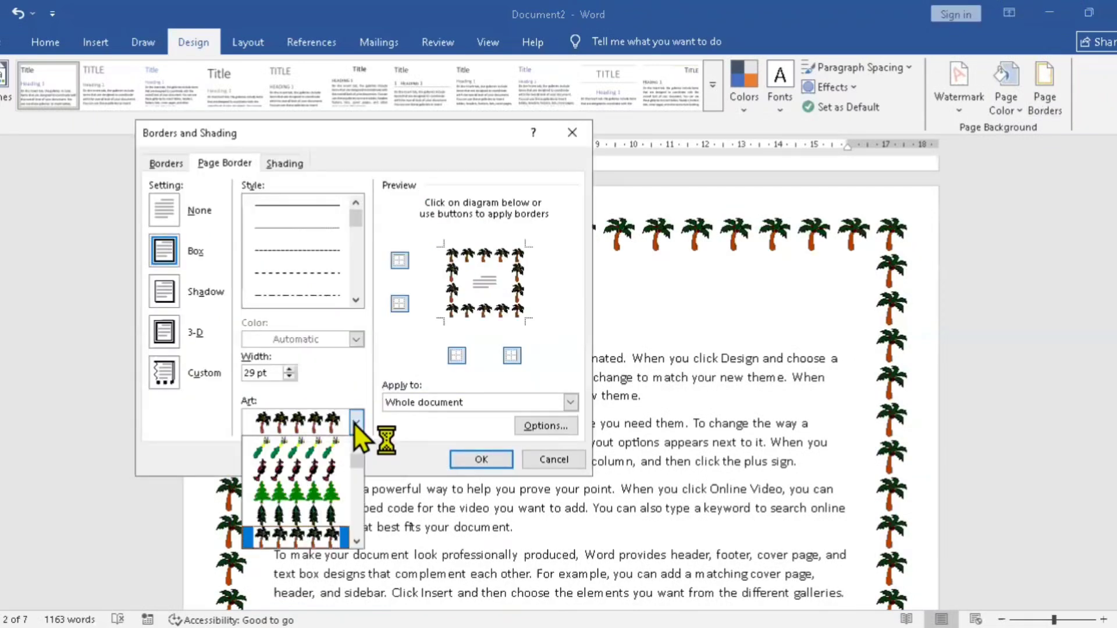
pyautogui.click(357, 541)
pyautogui.moveTo(359, 540); pyautogui.dragTo(359, 540)
pyautogui.click(357, 541)
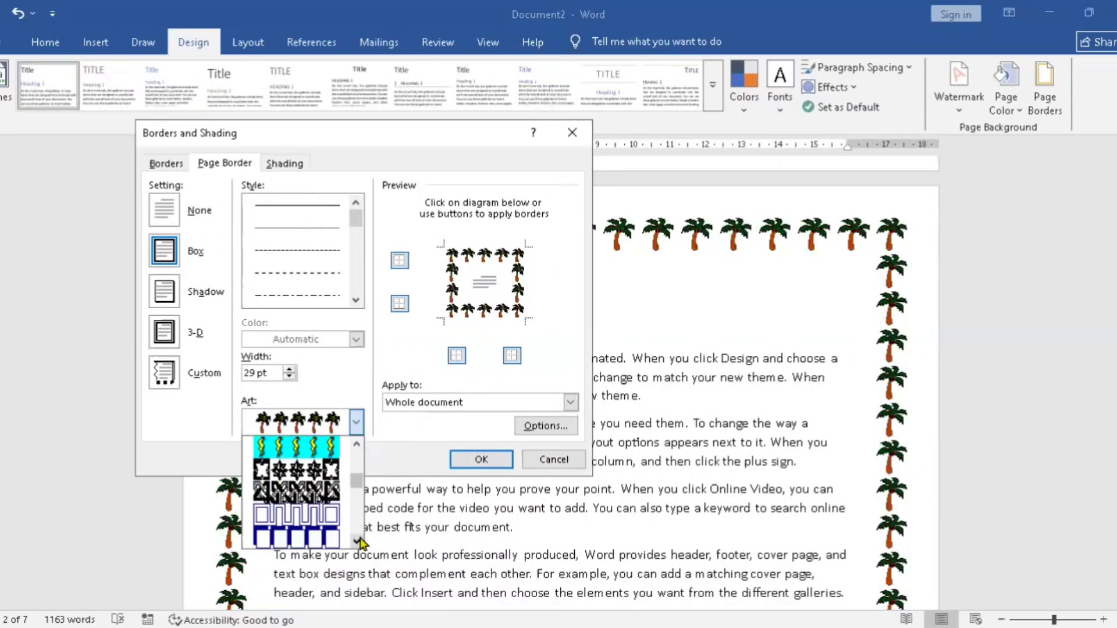
pyautogui.click(357, 541)
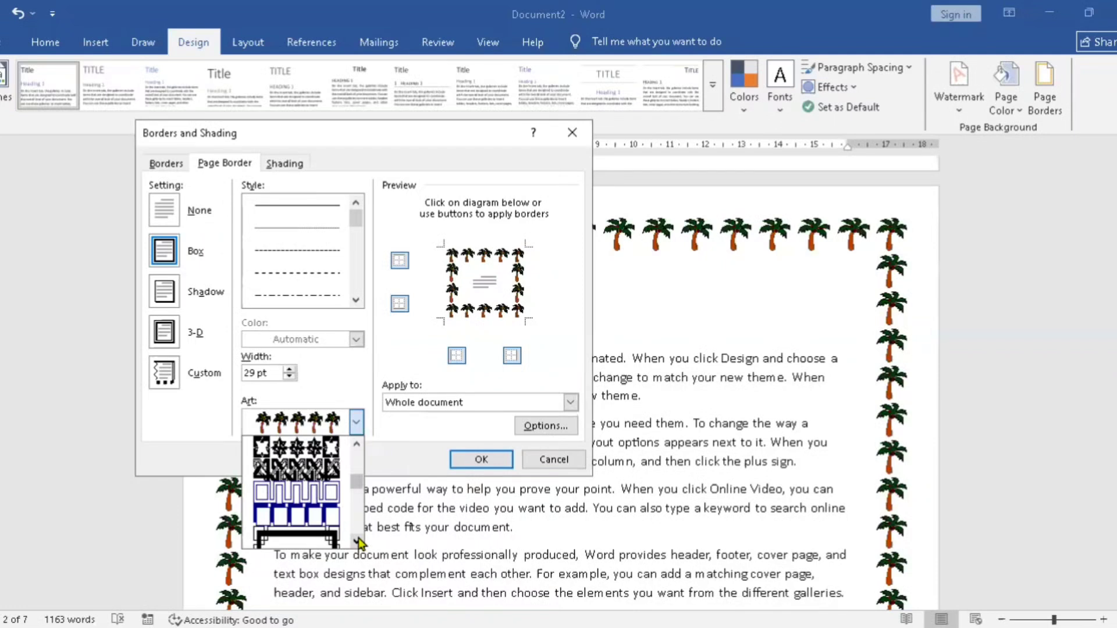
pyautogui.click(357, 541)
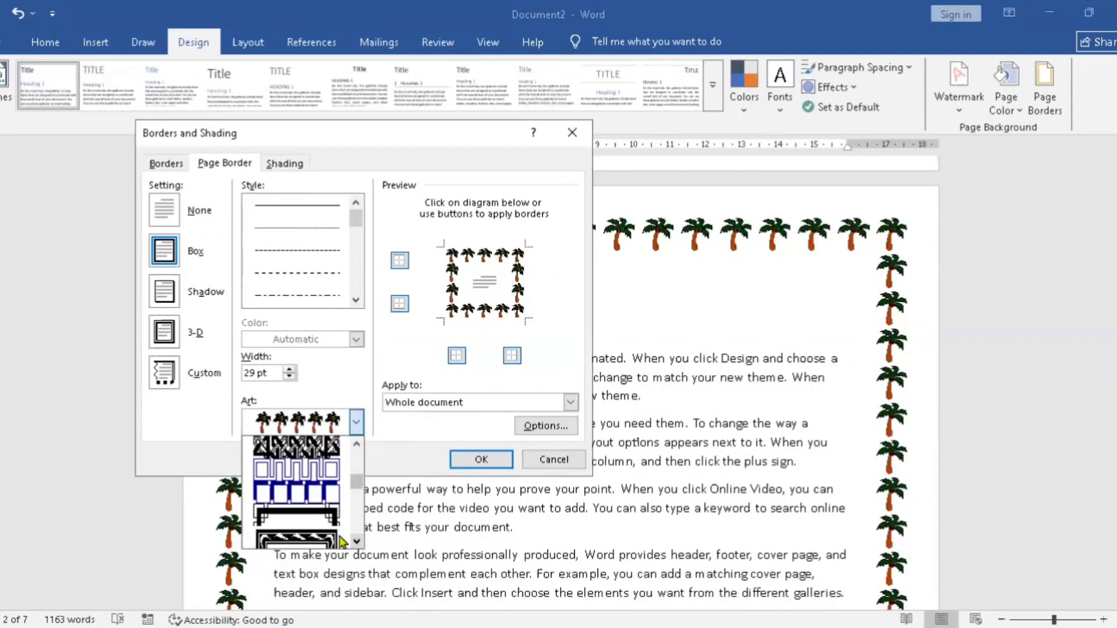
pyautogui.click(308, 512)
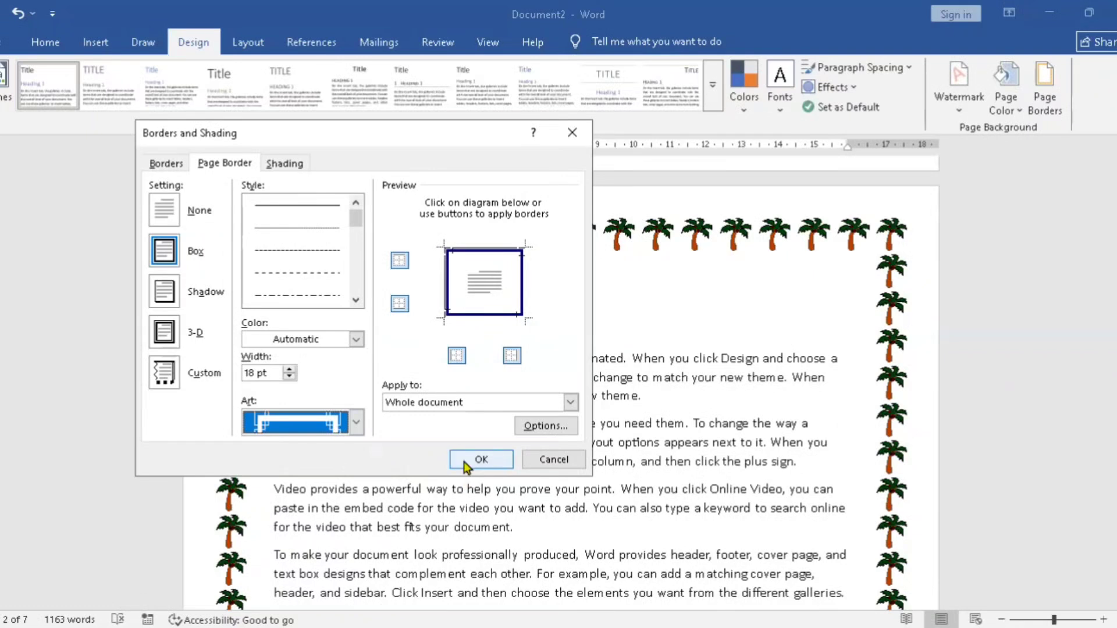
pyautogui.click(481, 460)
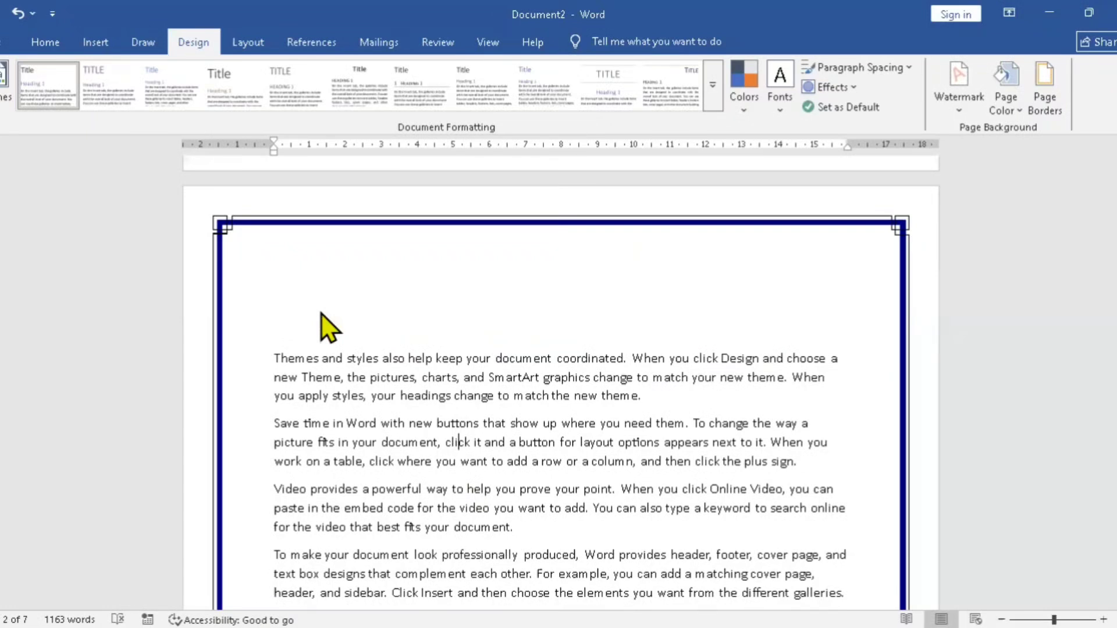
pyautogui.scroll(-10, 321, 314)
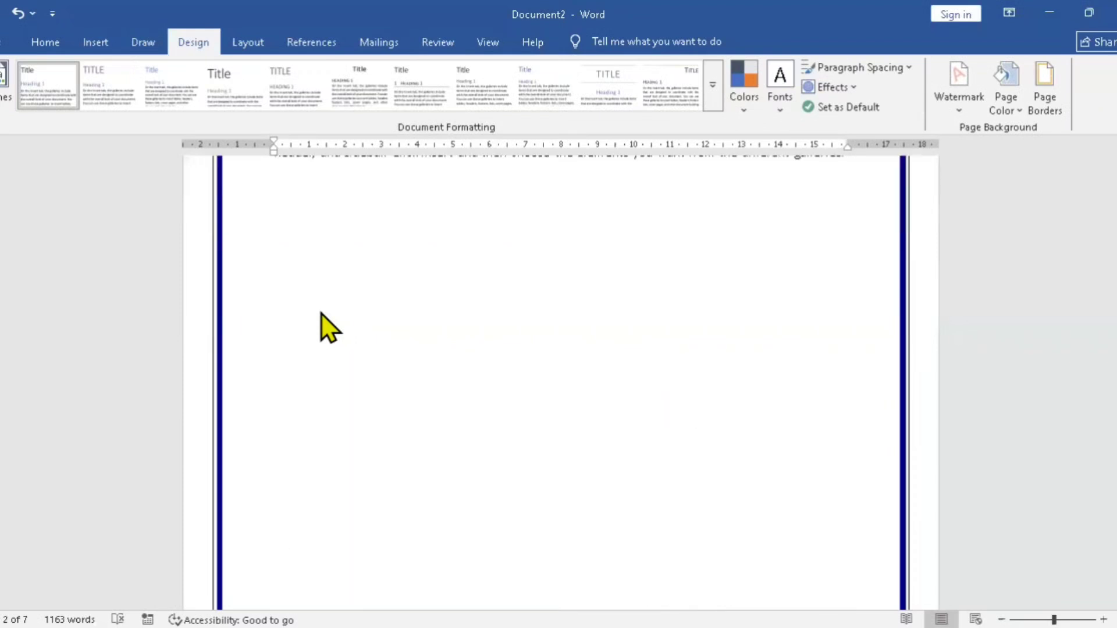